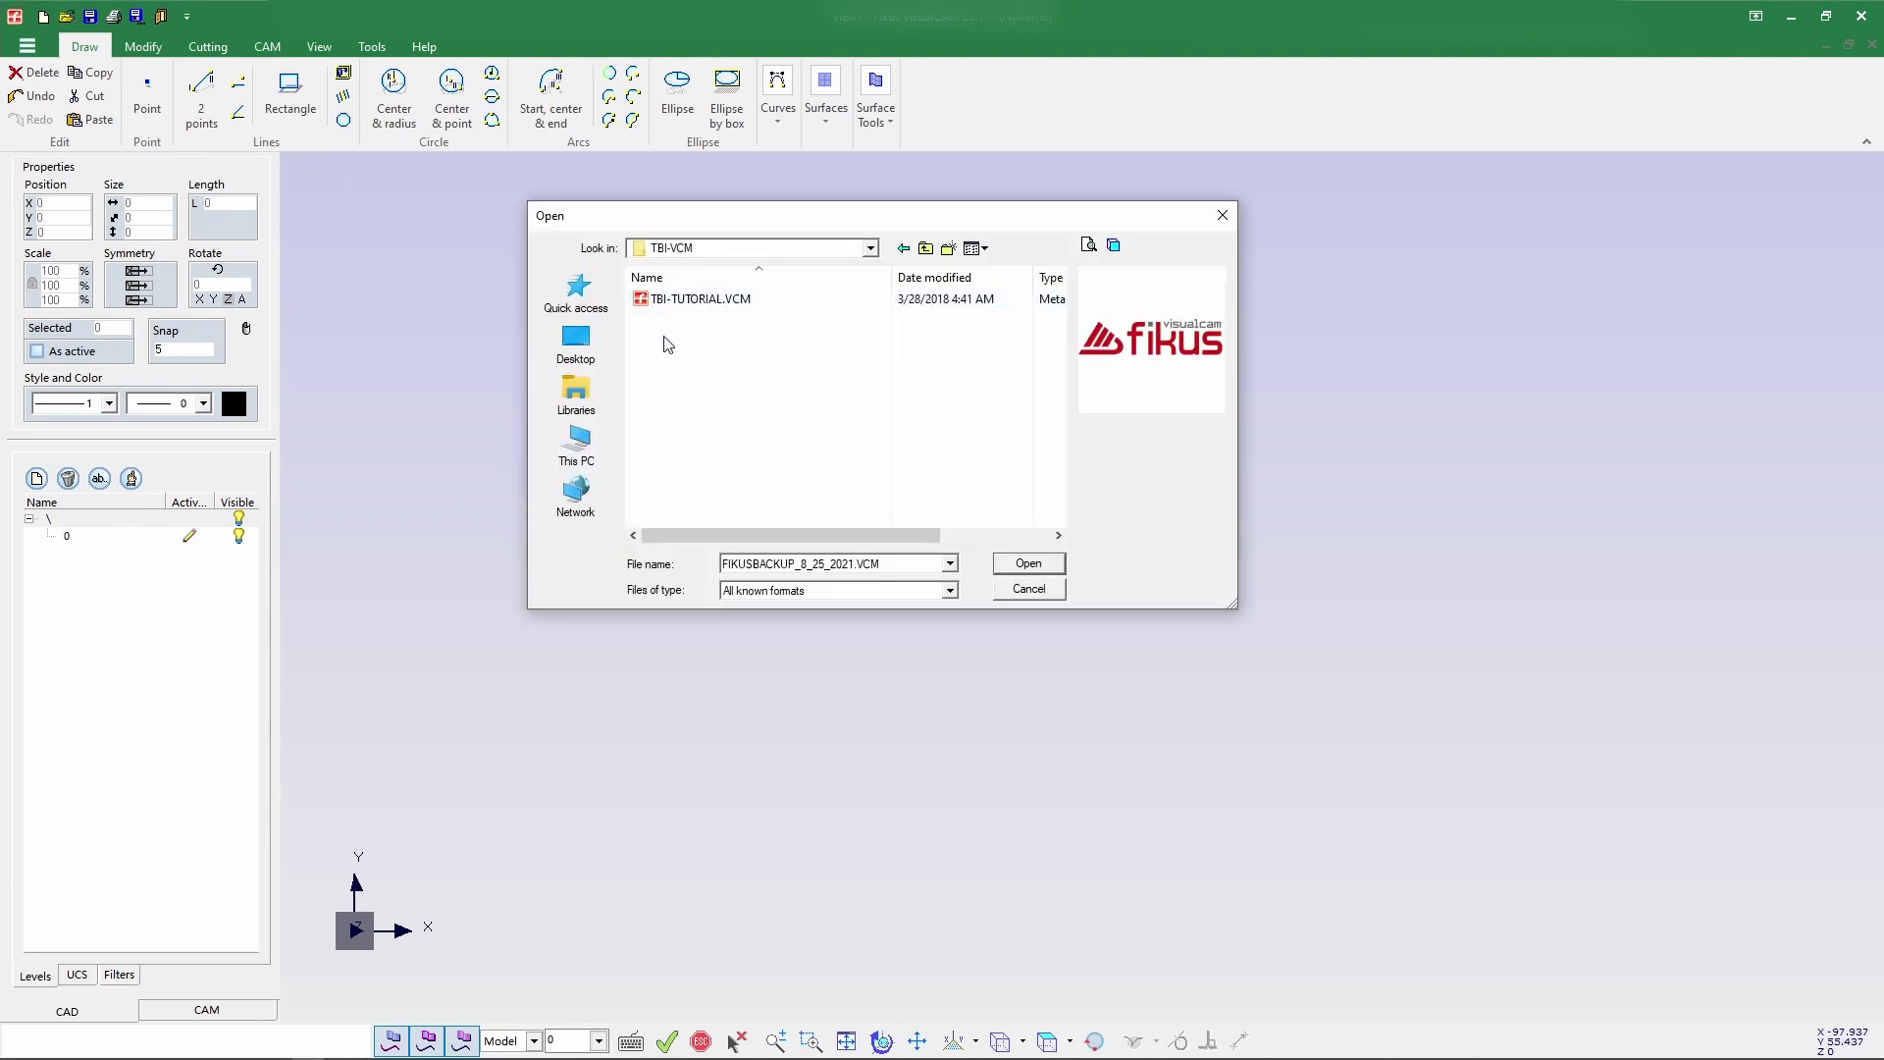
Open the file TBI-TUTORIAL.VCM and view the electrode model isometrically.
left_click(696, 309)
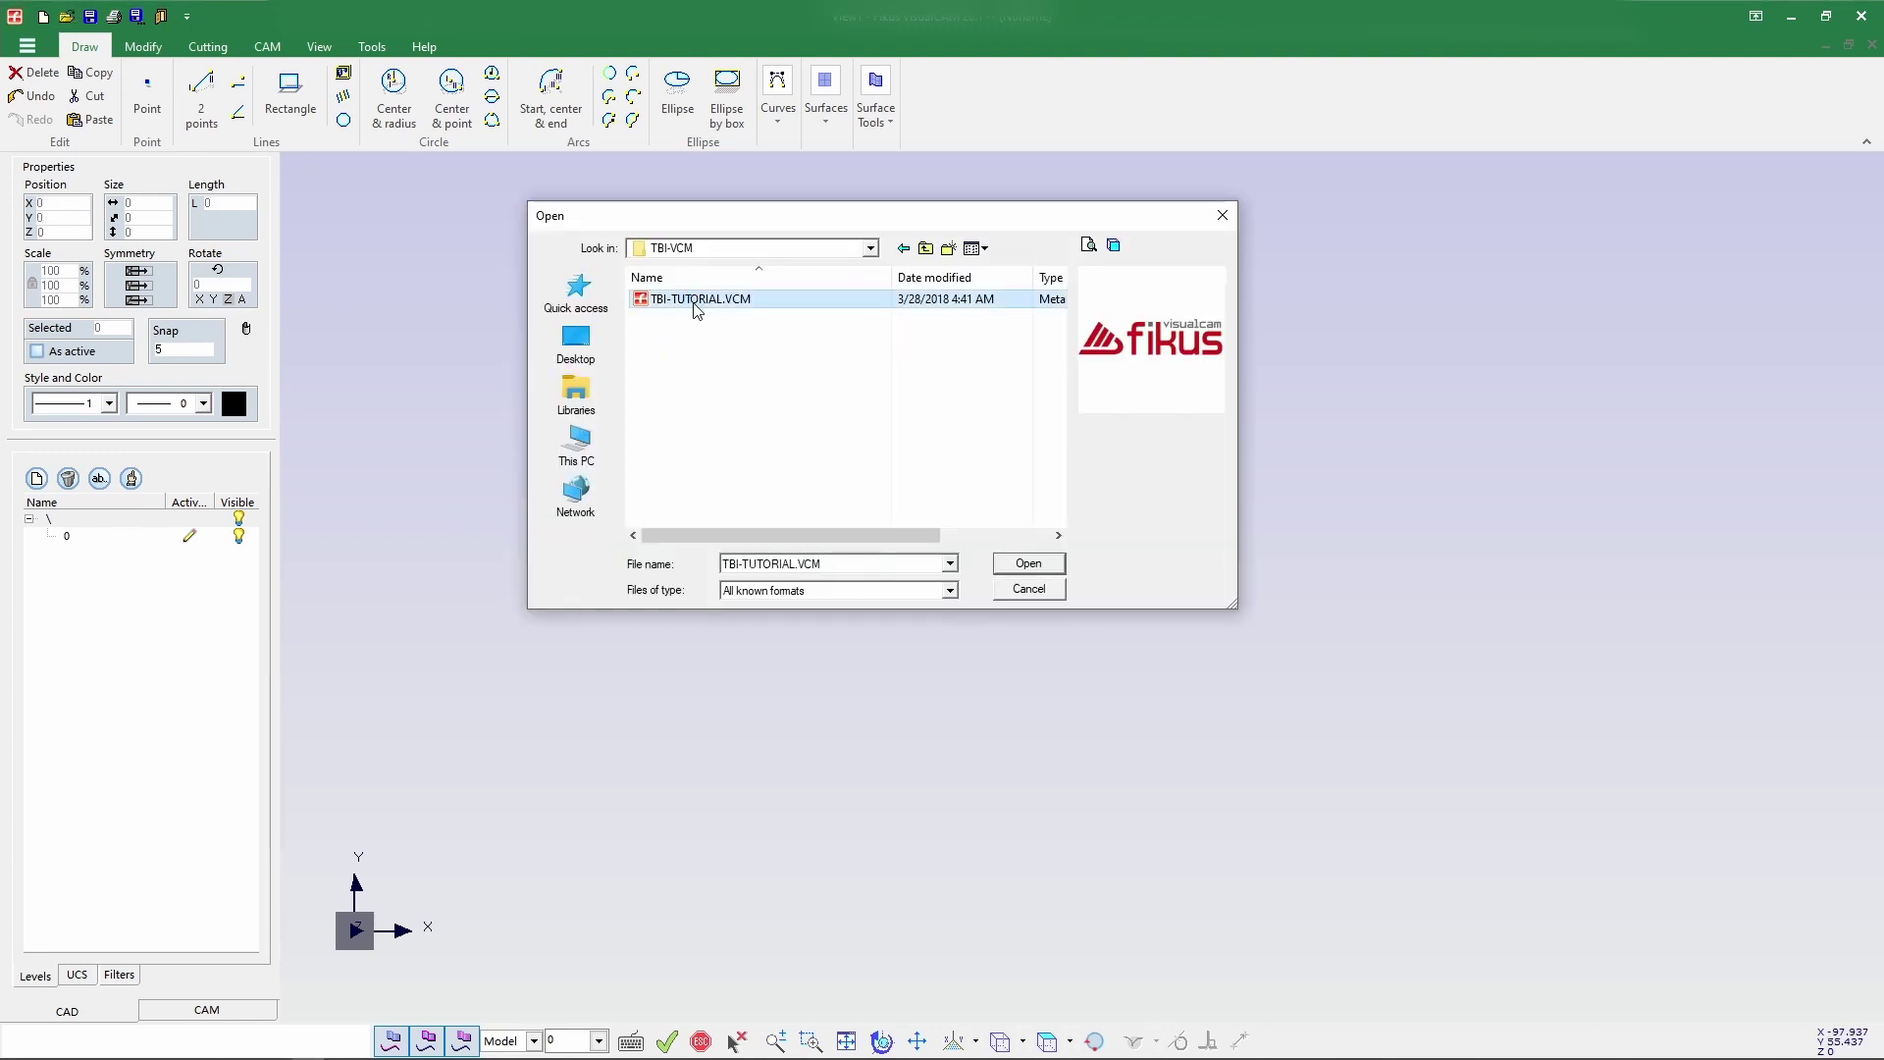
left_click(1027, 562)
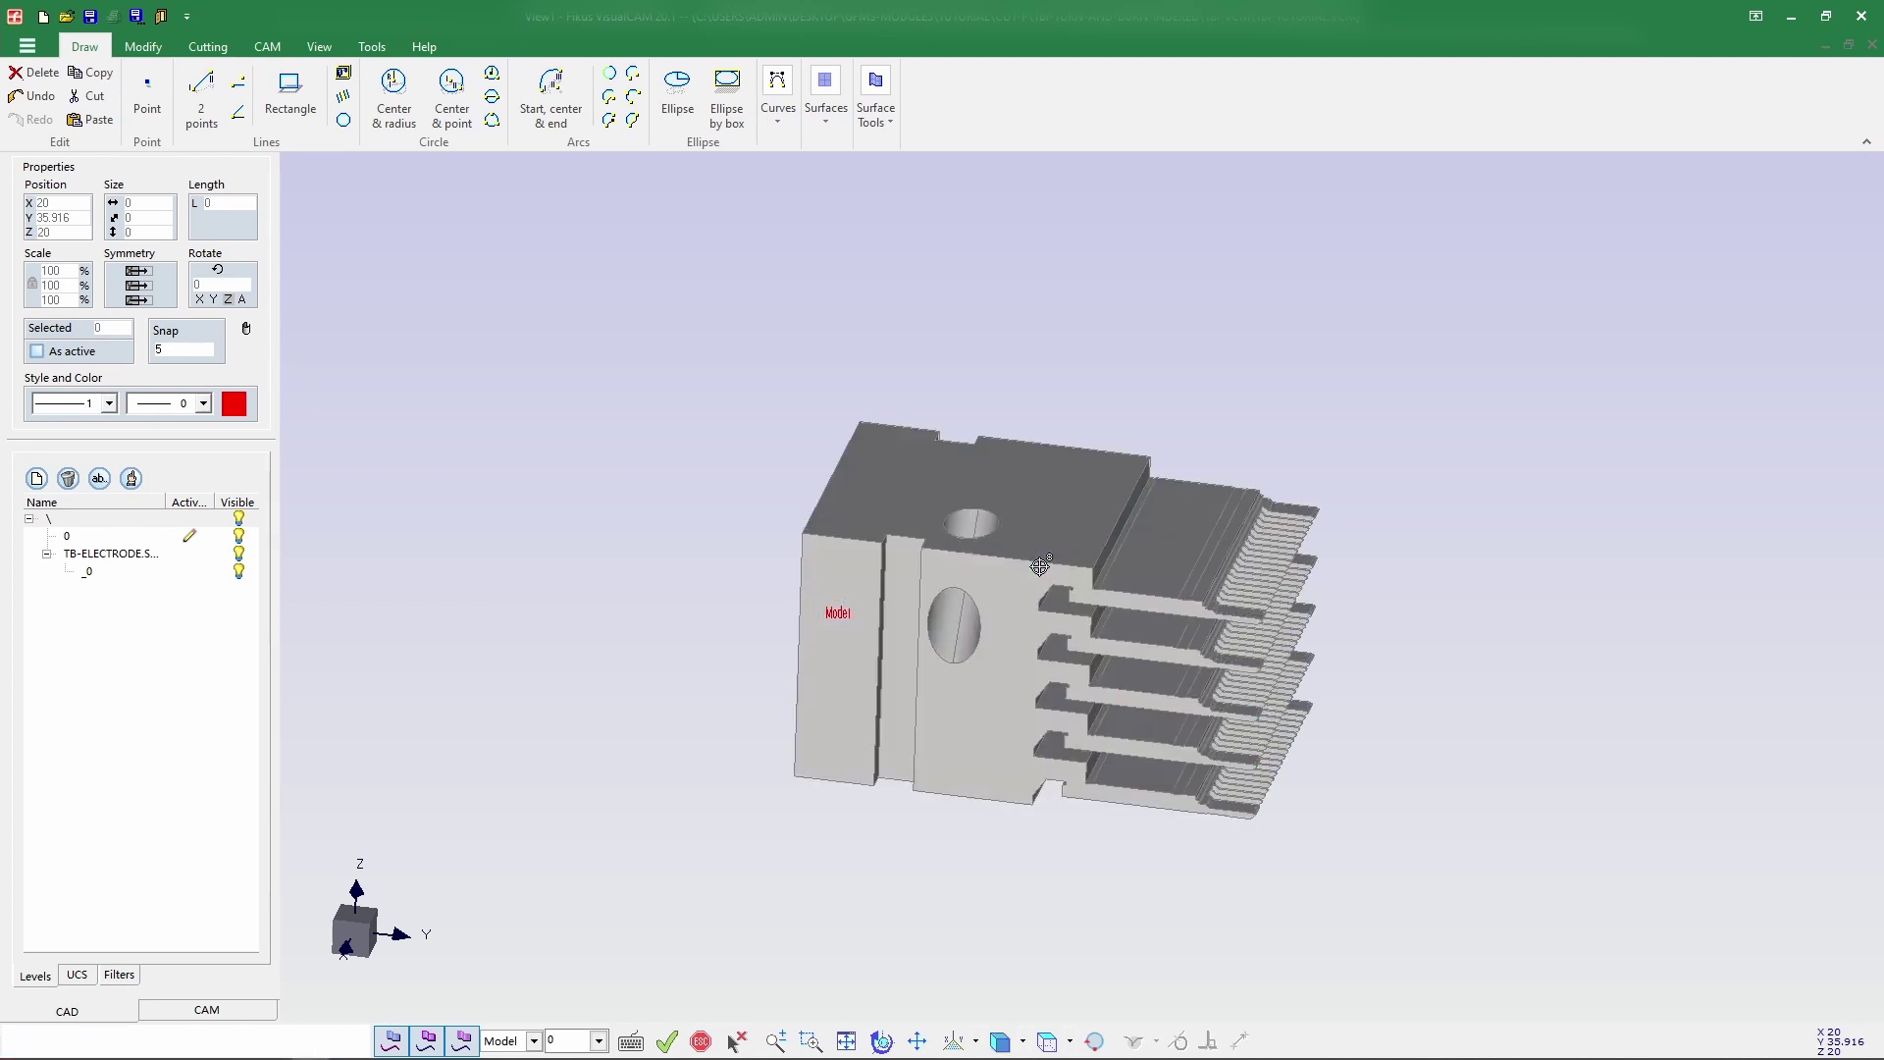
key("F8")
scroll(1039, 565, "up", 3)
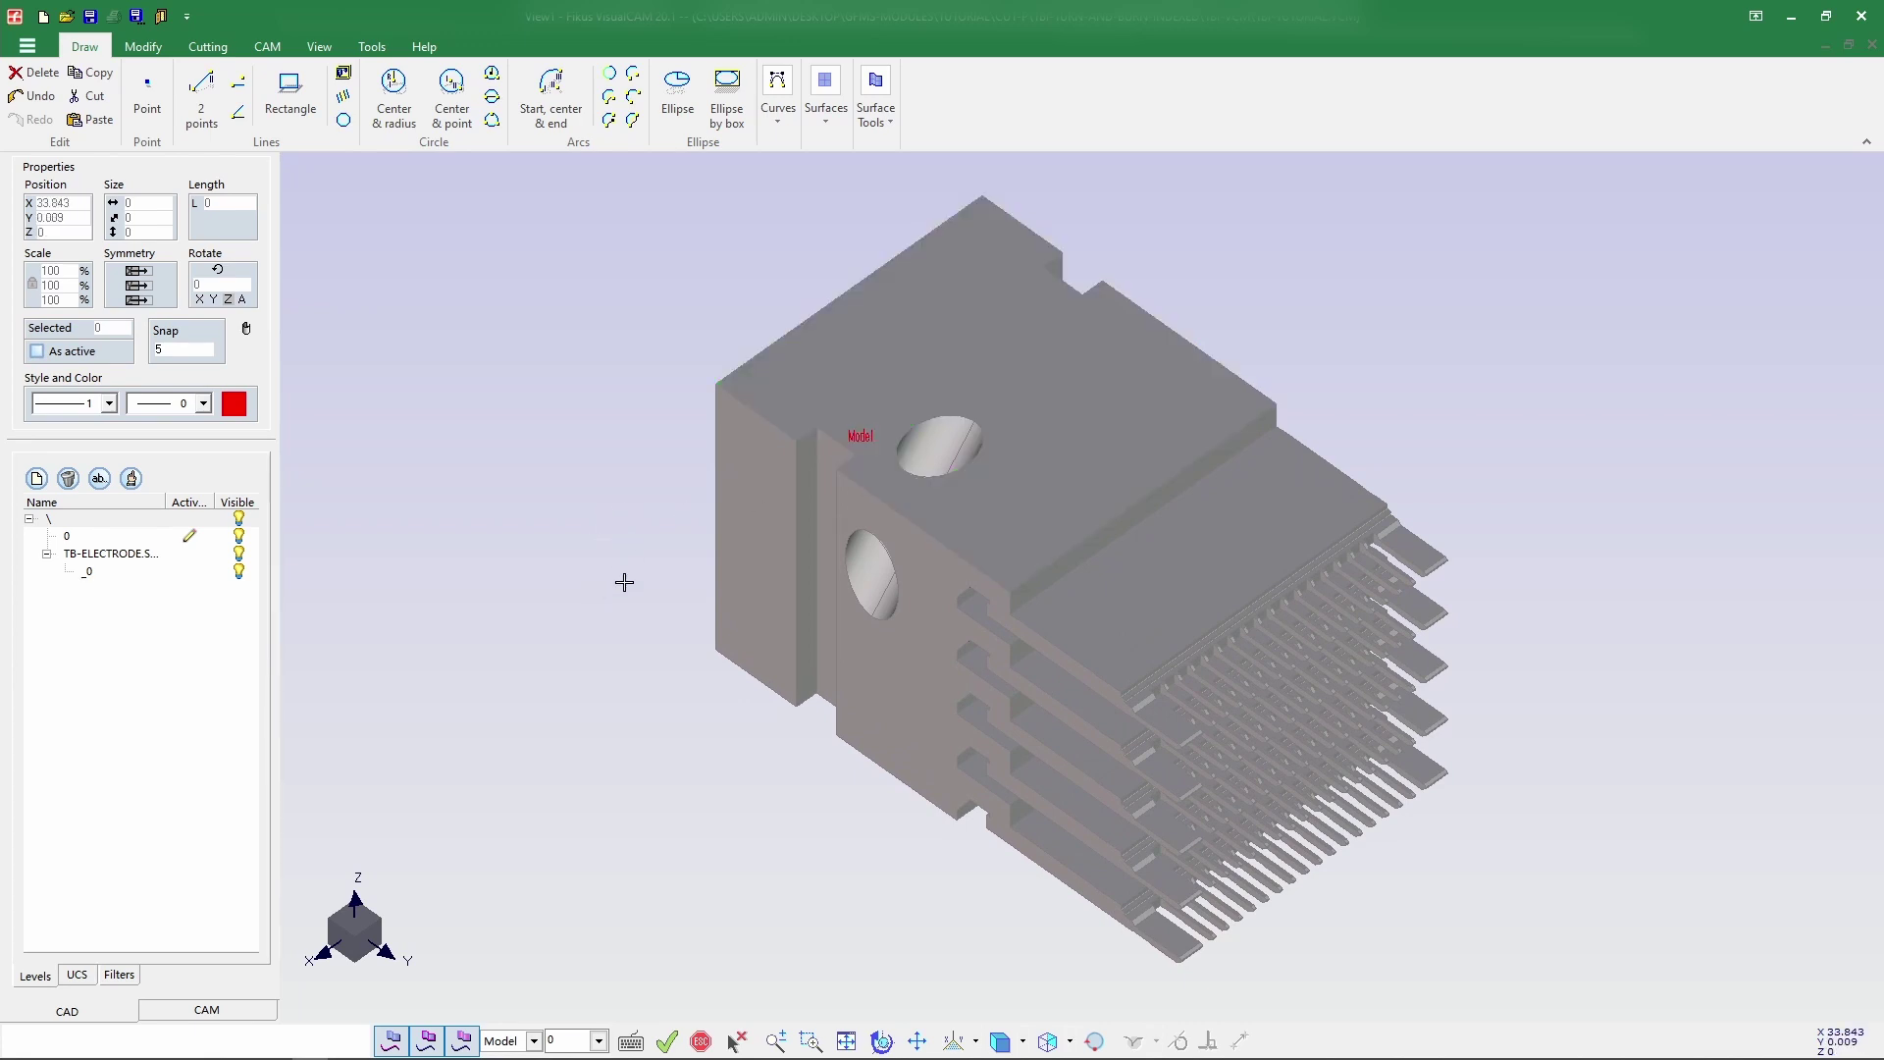
middle_click_drag(601, 539, 601, 481)
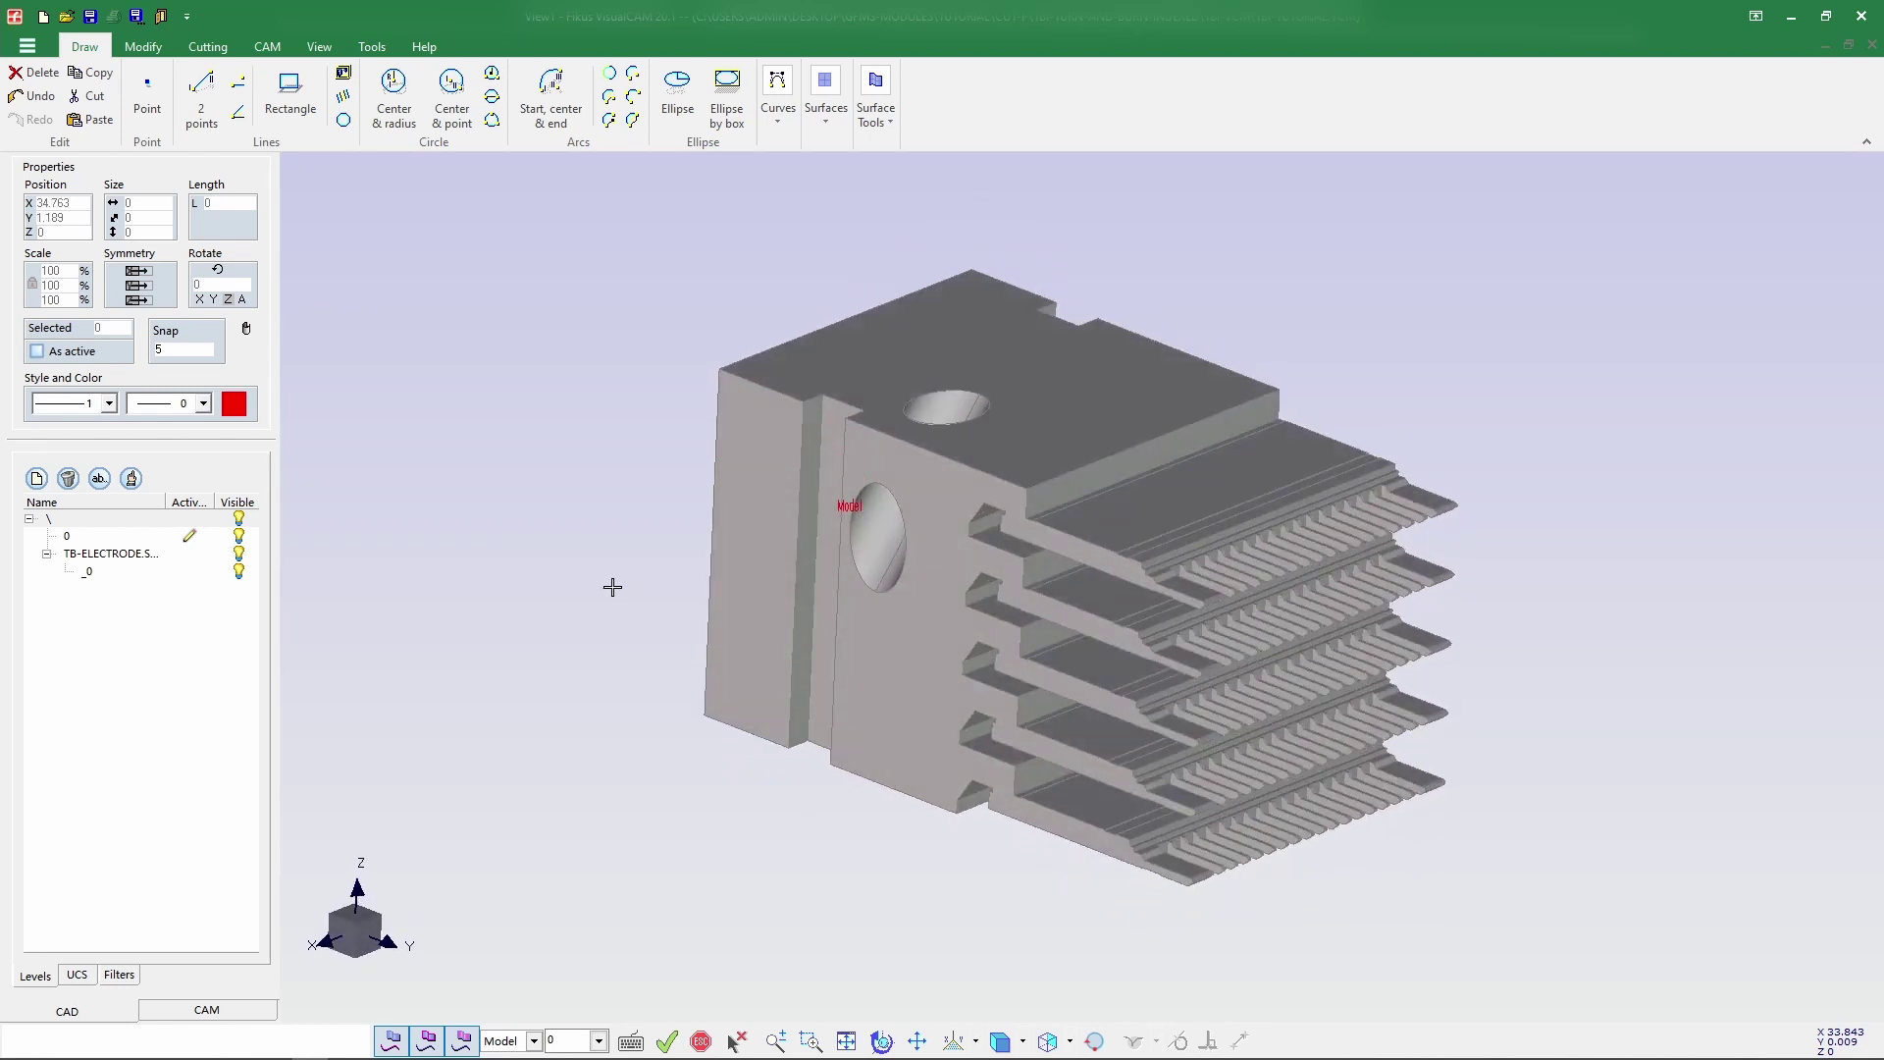
Extract the projected boundary contour of all electrode surfaces along the X axis of the Model UCS with a 0.01 tolerance.
left_click(885, 134)
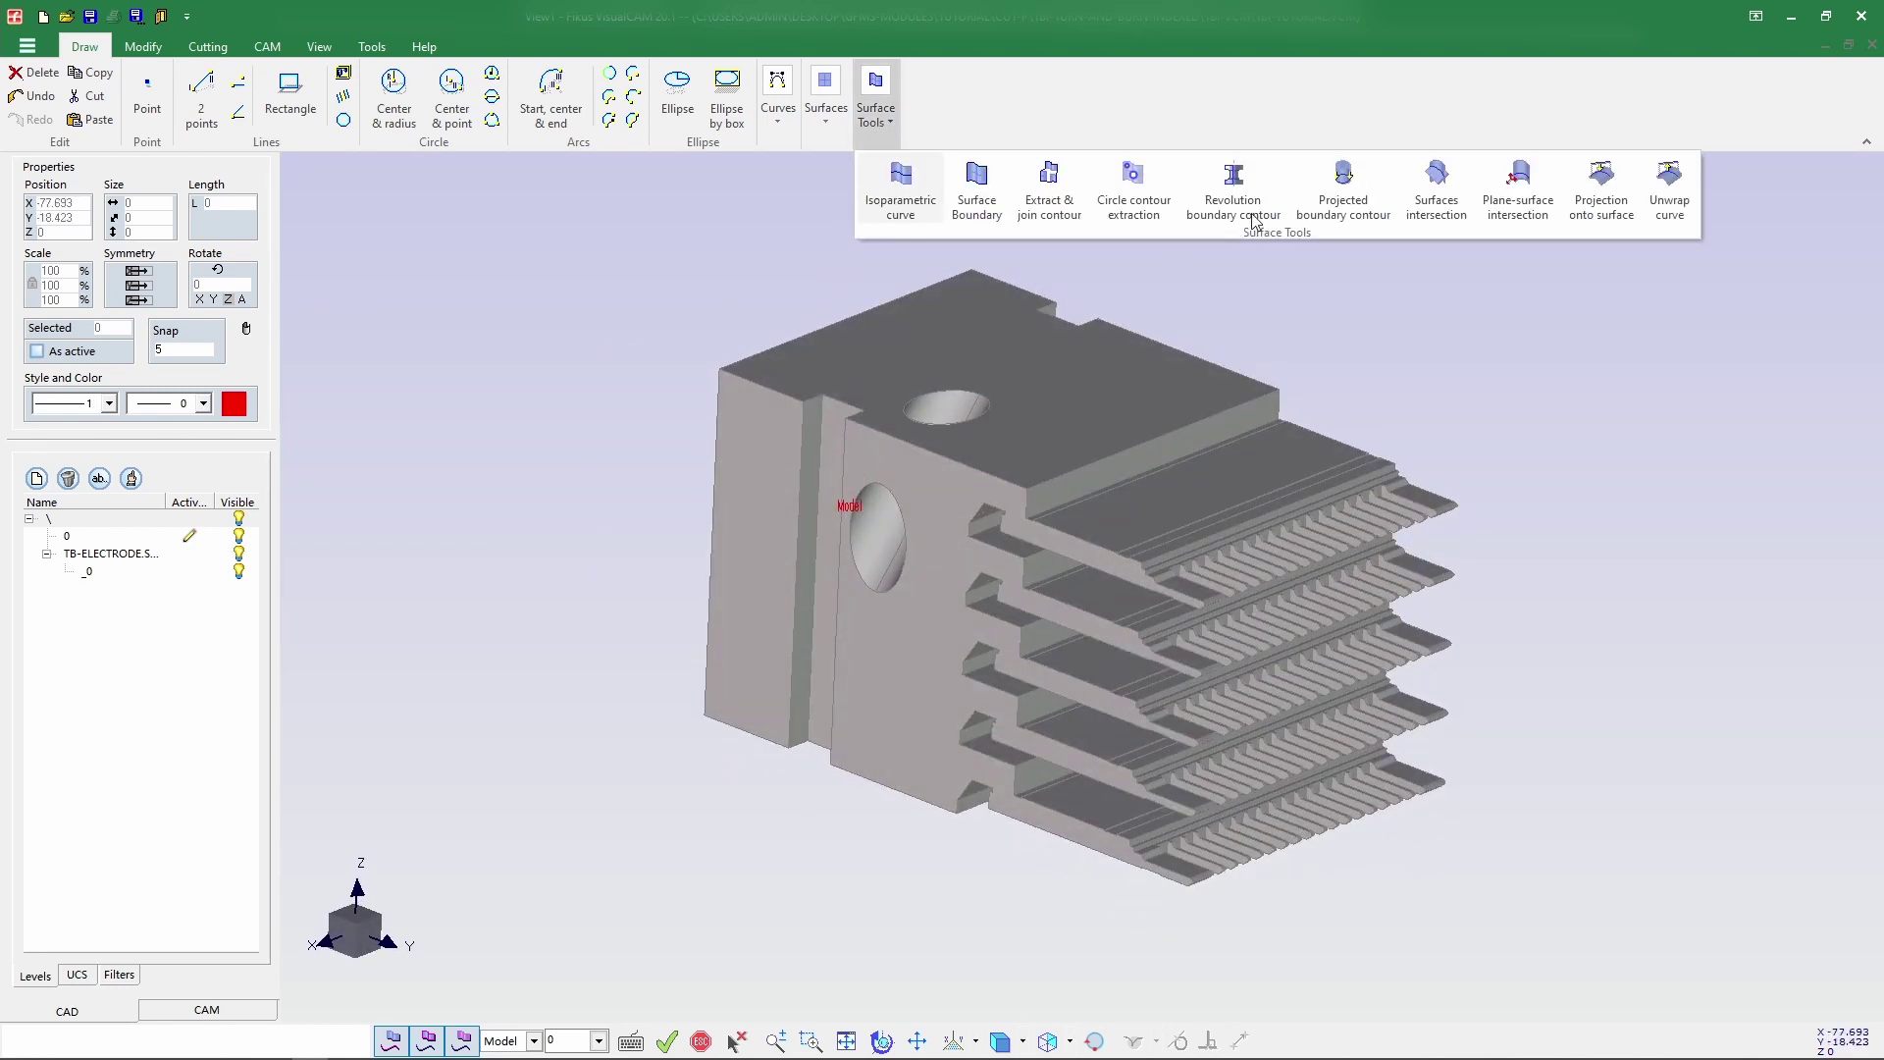
left_click(1321, 224)
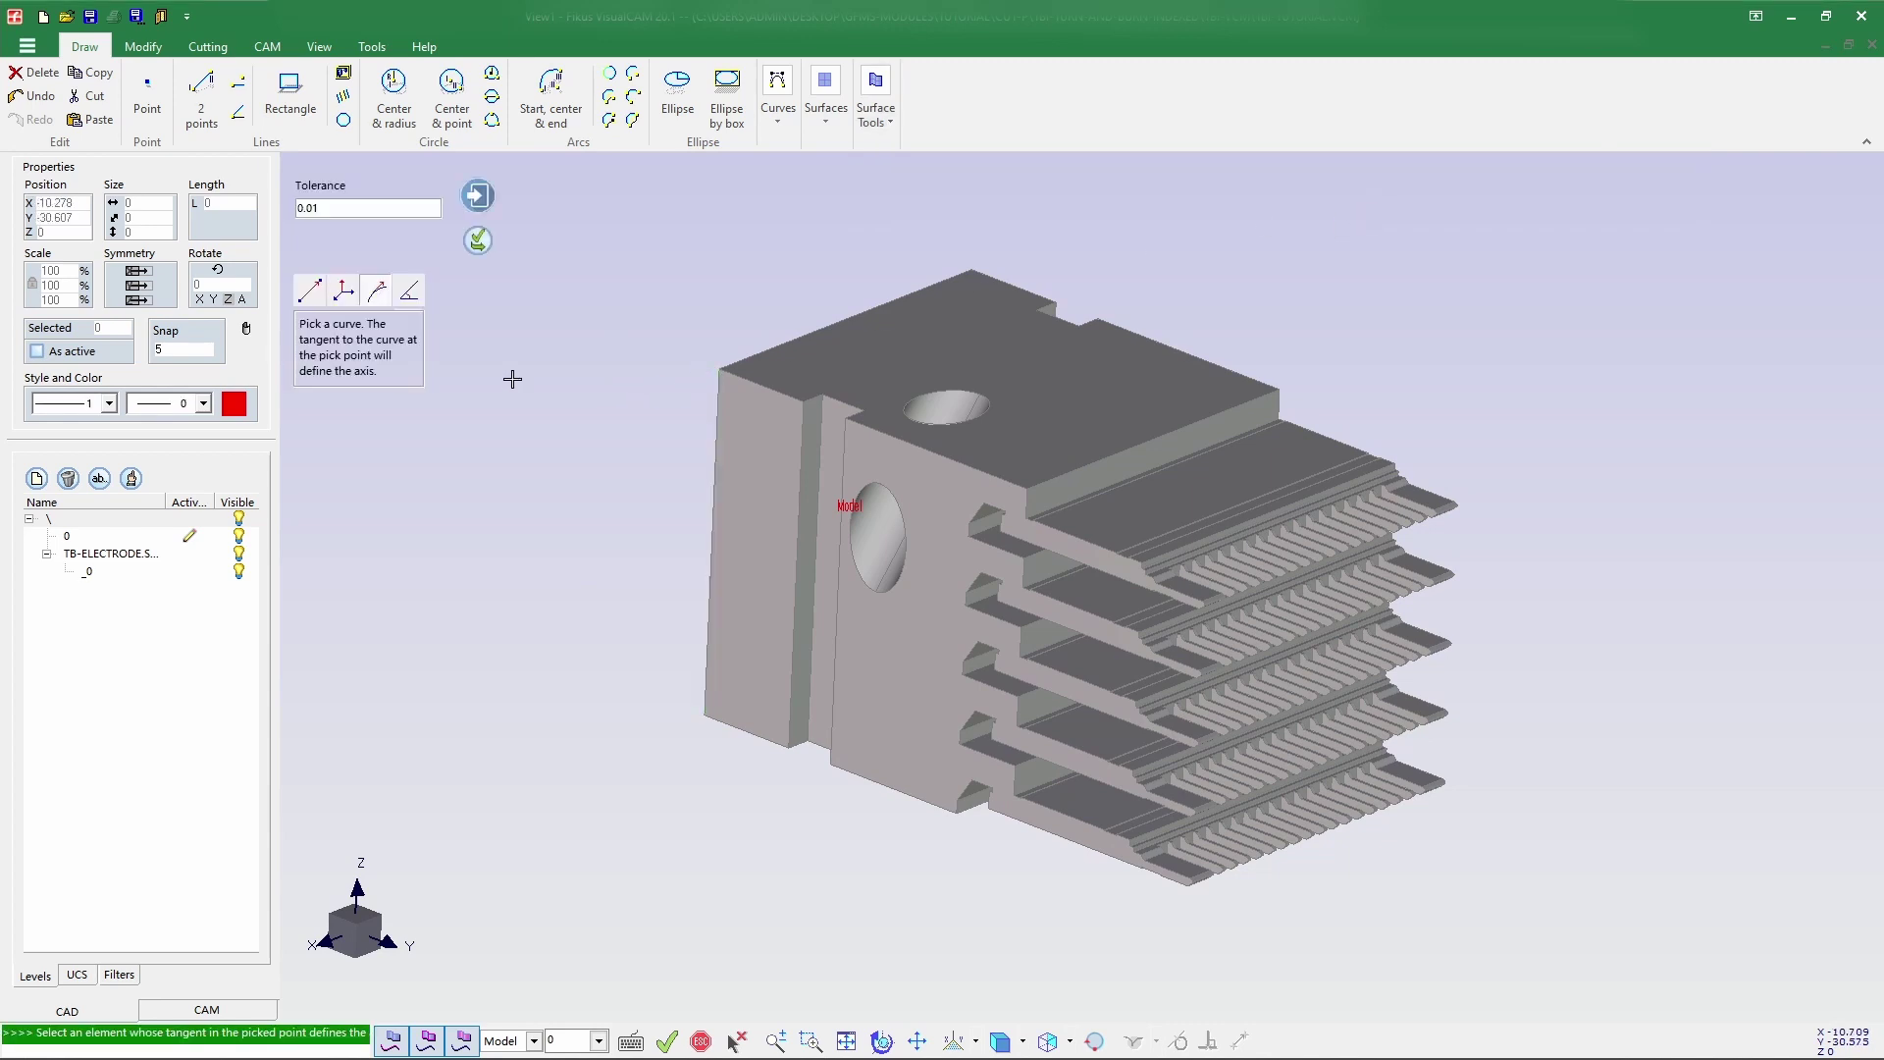
left_click(353, 298)
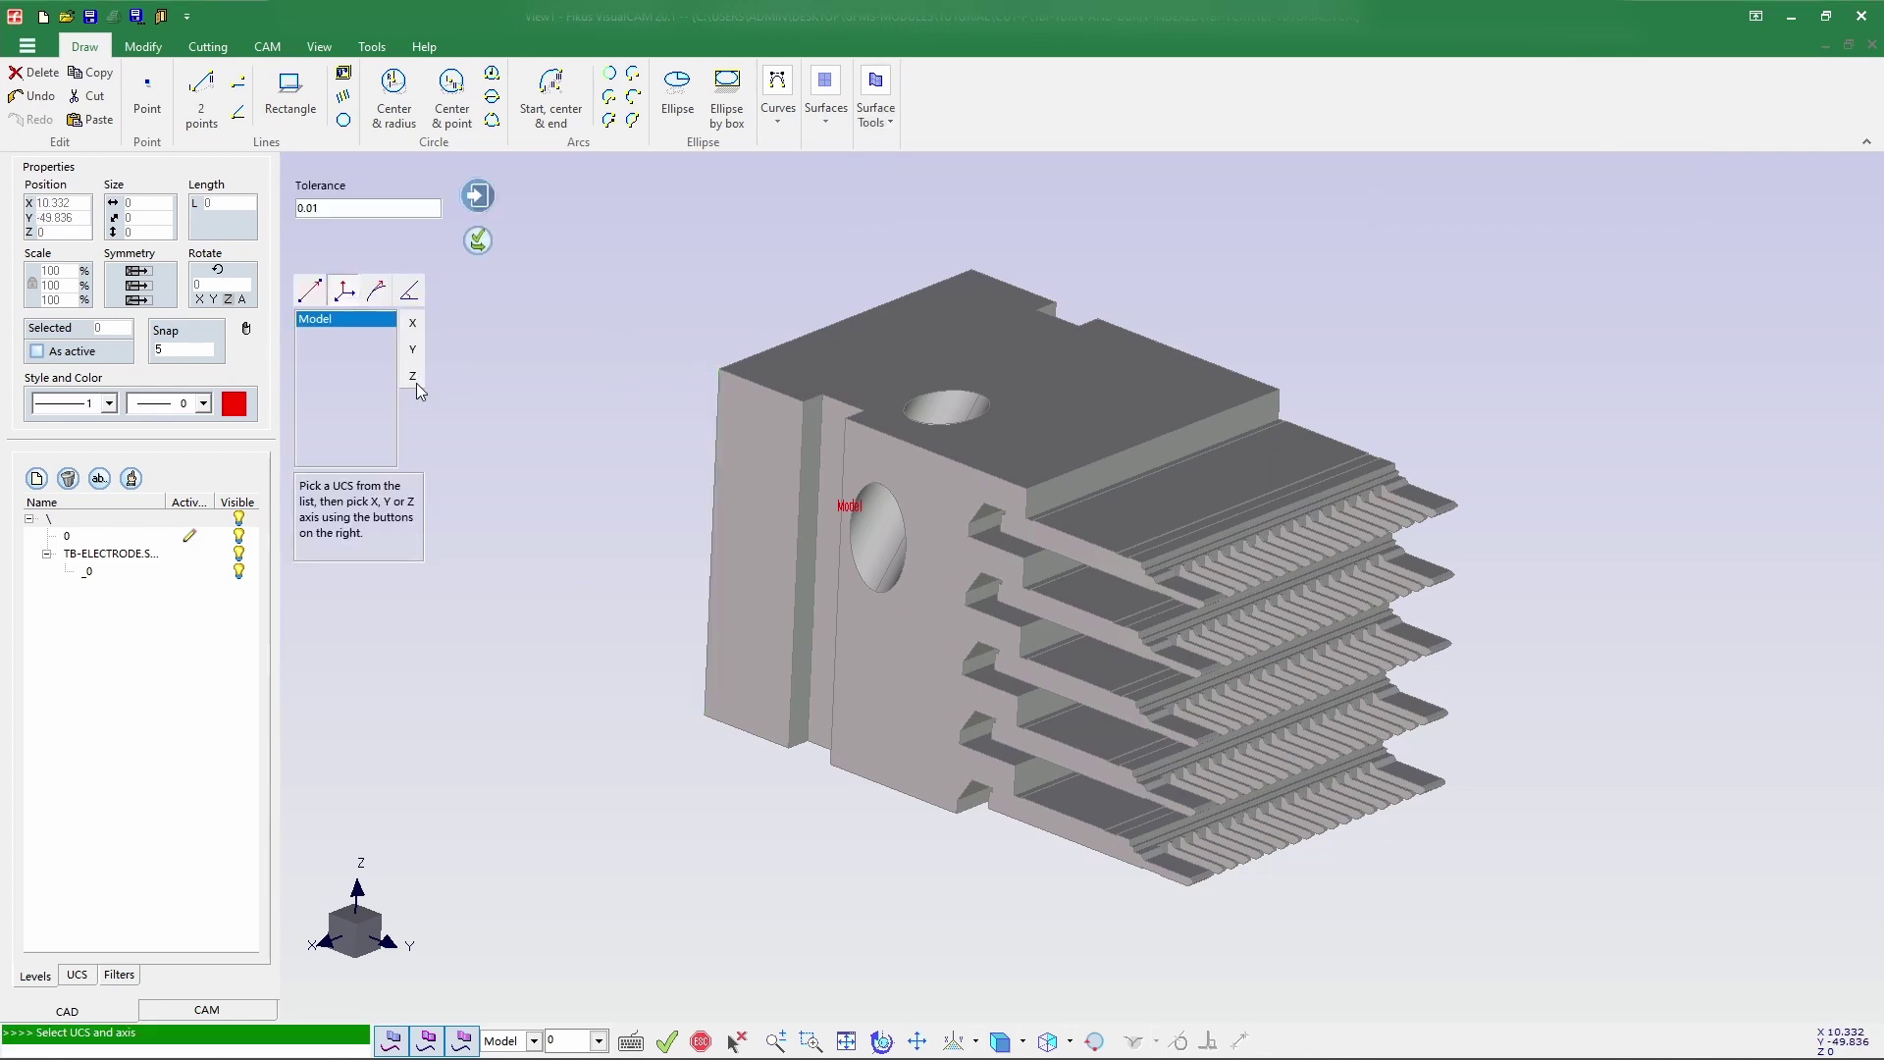
middle_click_drag(576, 513, 601, 587)
left_click(410, 318)
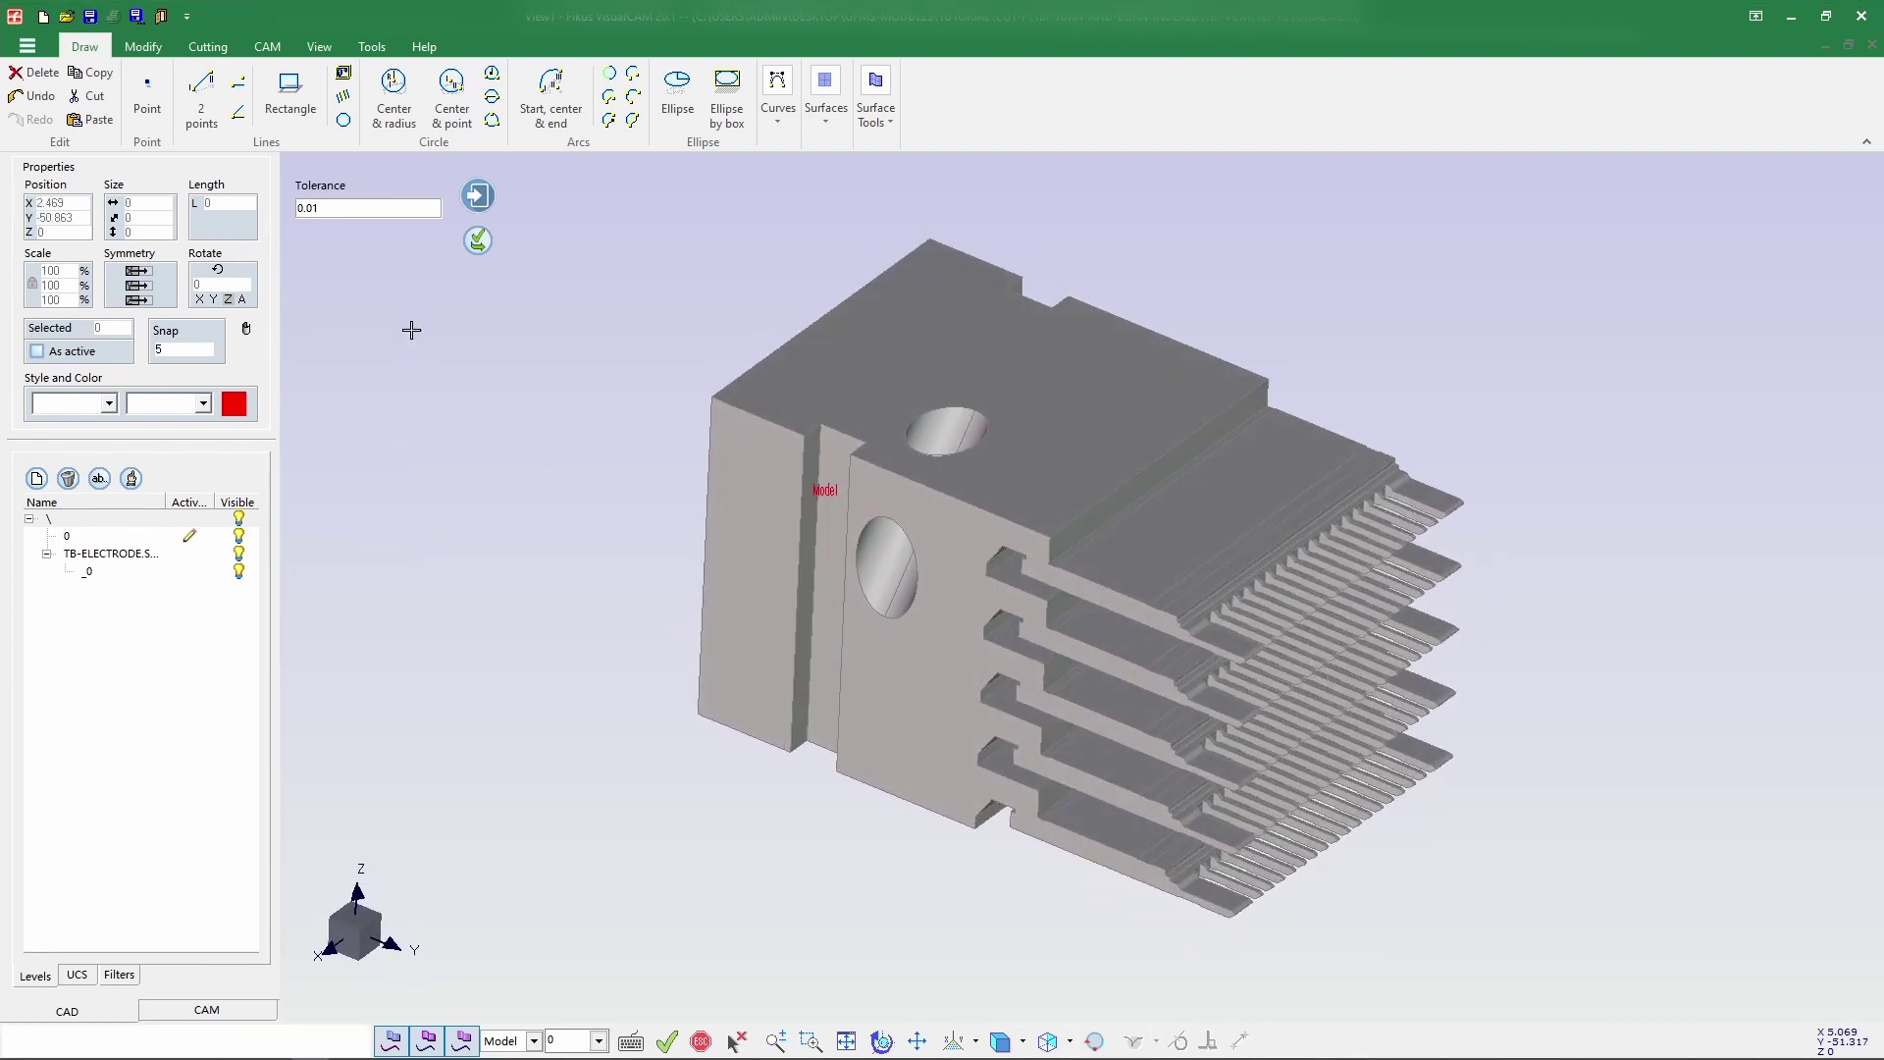
right_click(502, 443)
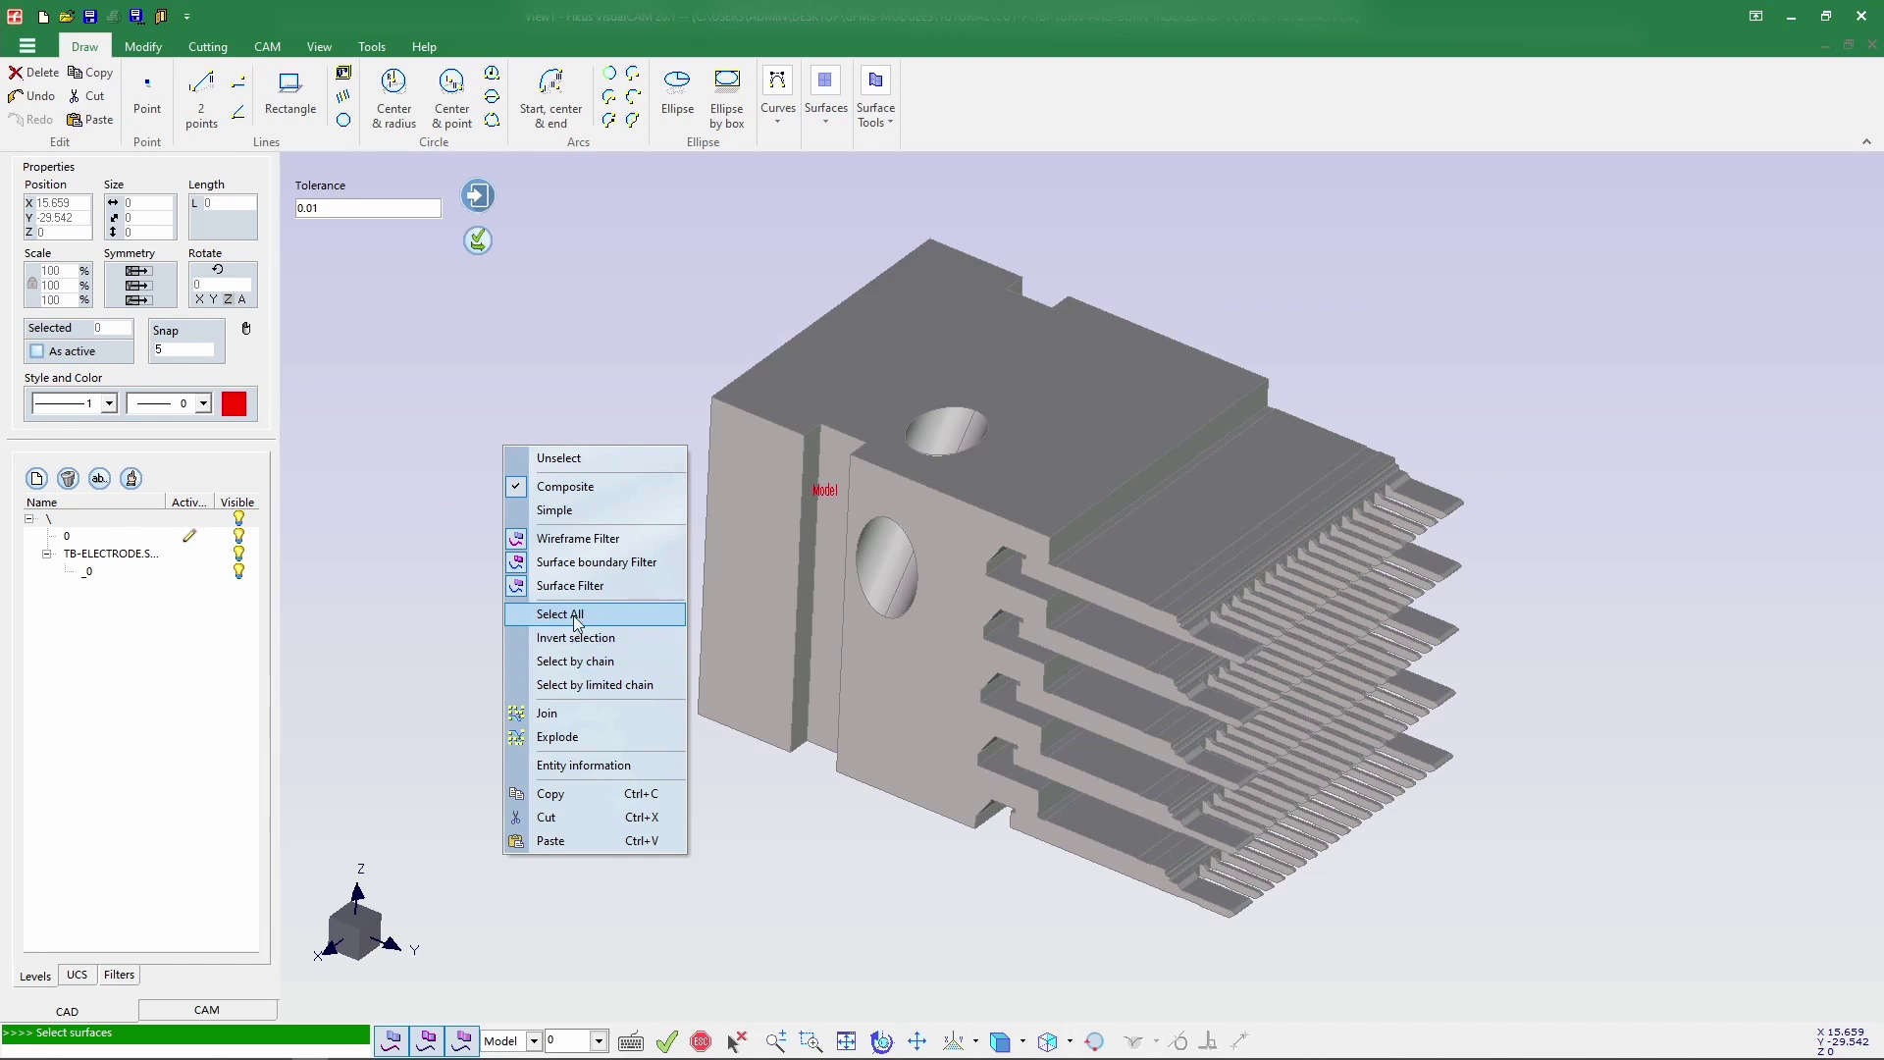
left_click(572, 614)
left_click(477, 242)
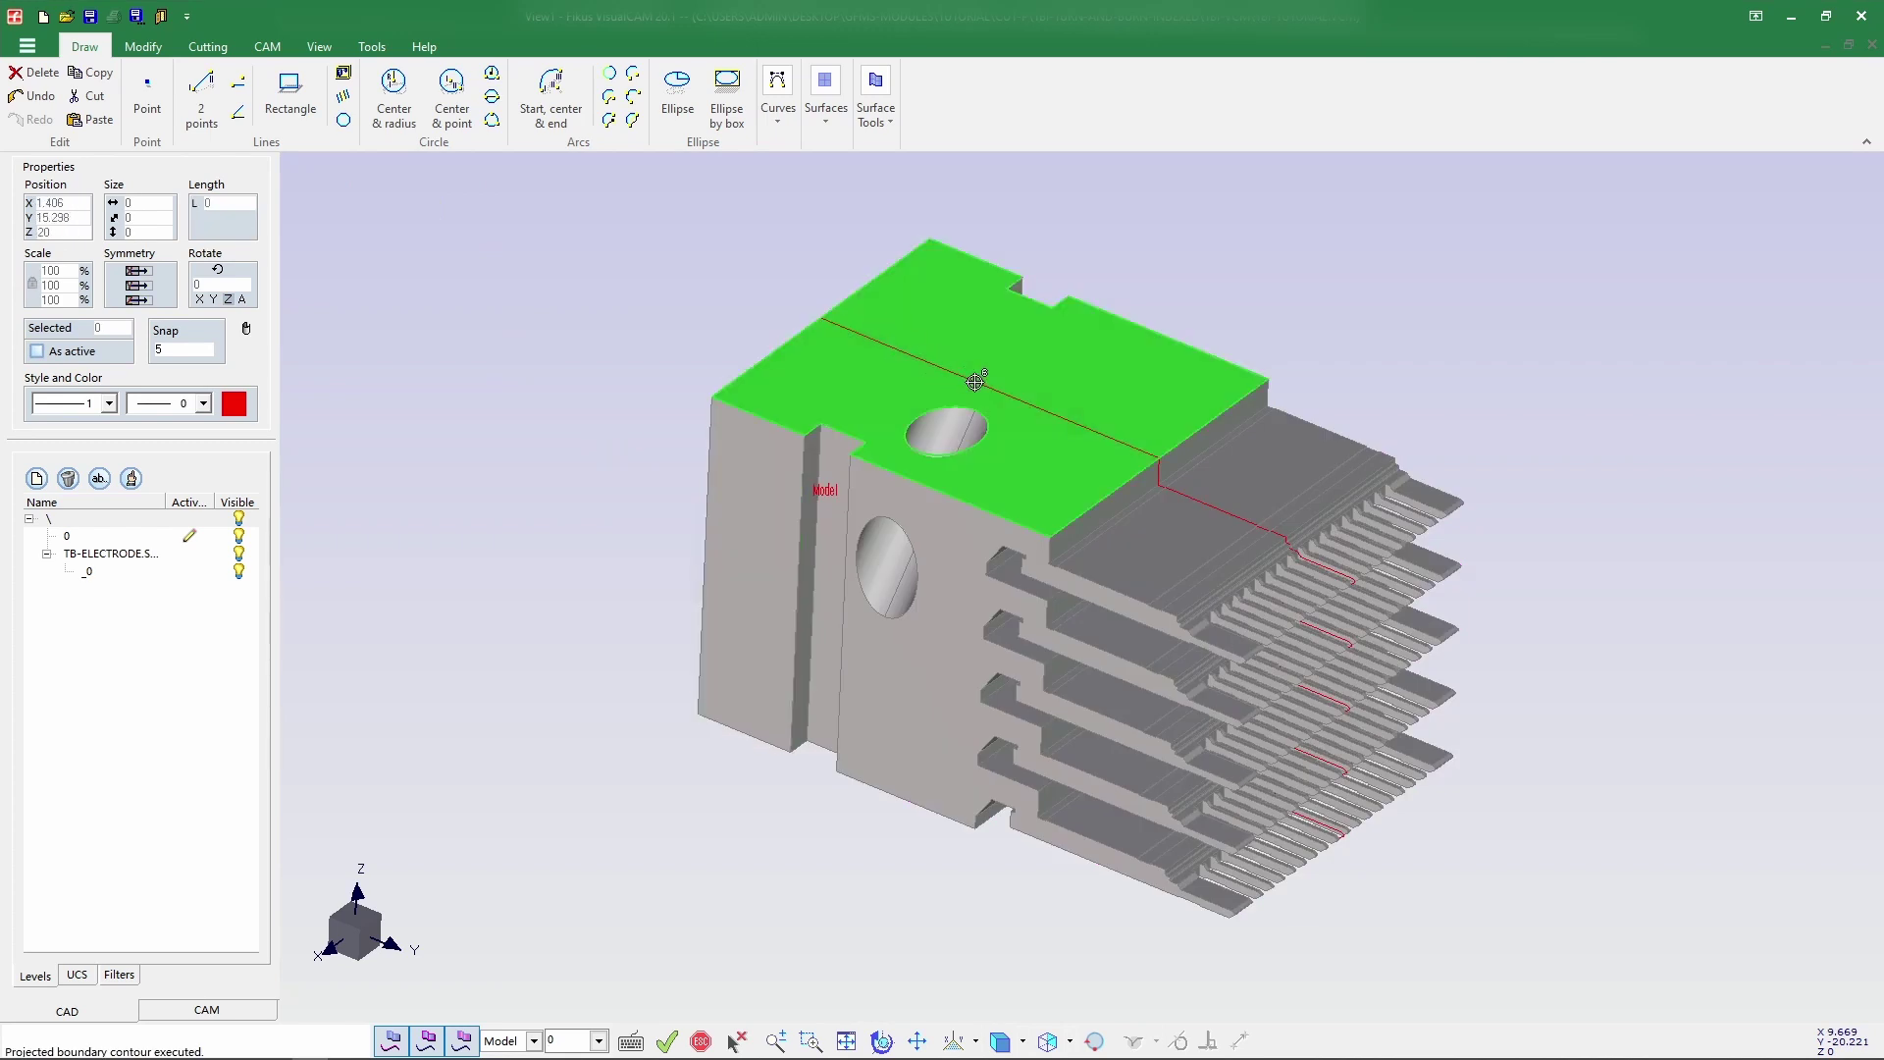
Toggle the visibility of electrode level _0 to examine the extracted side contour without the solid.
left_click(239, 571)
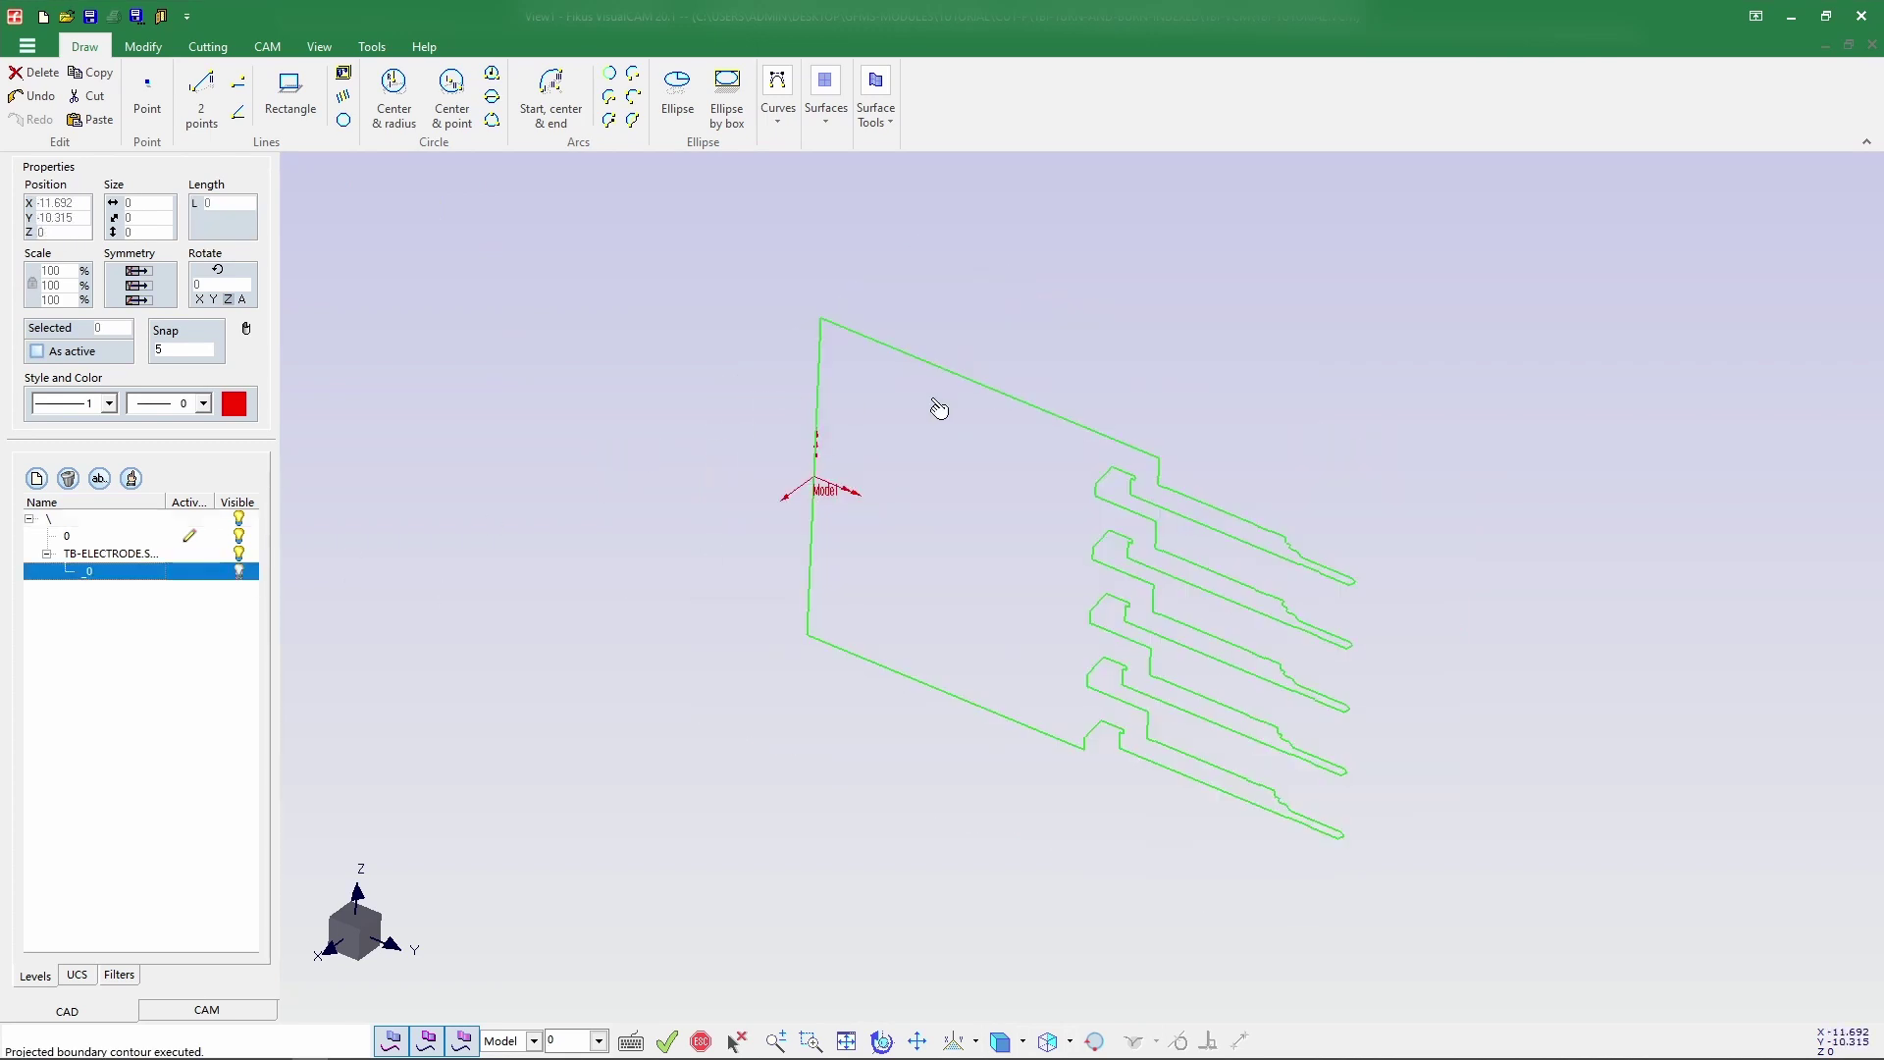
left_click(238, 571)
left_click(238, 572)
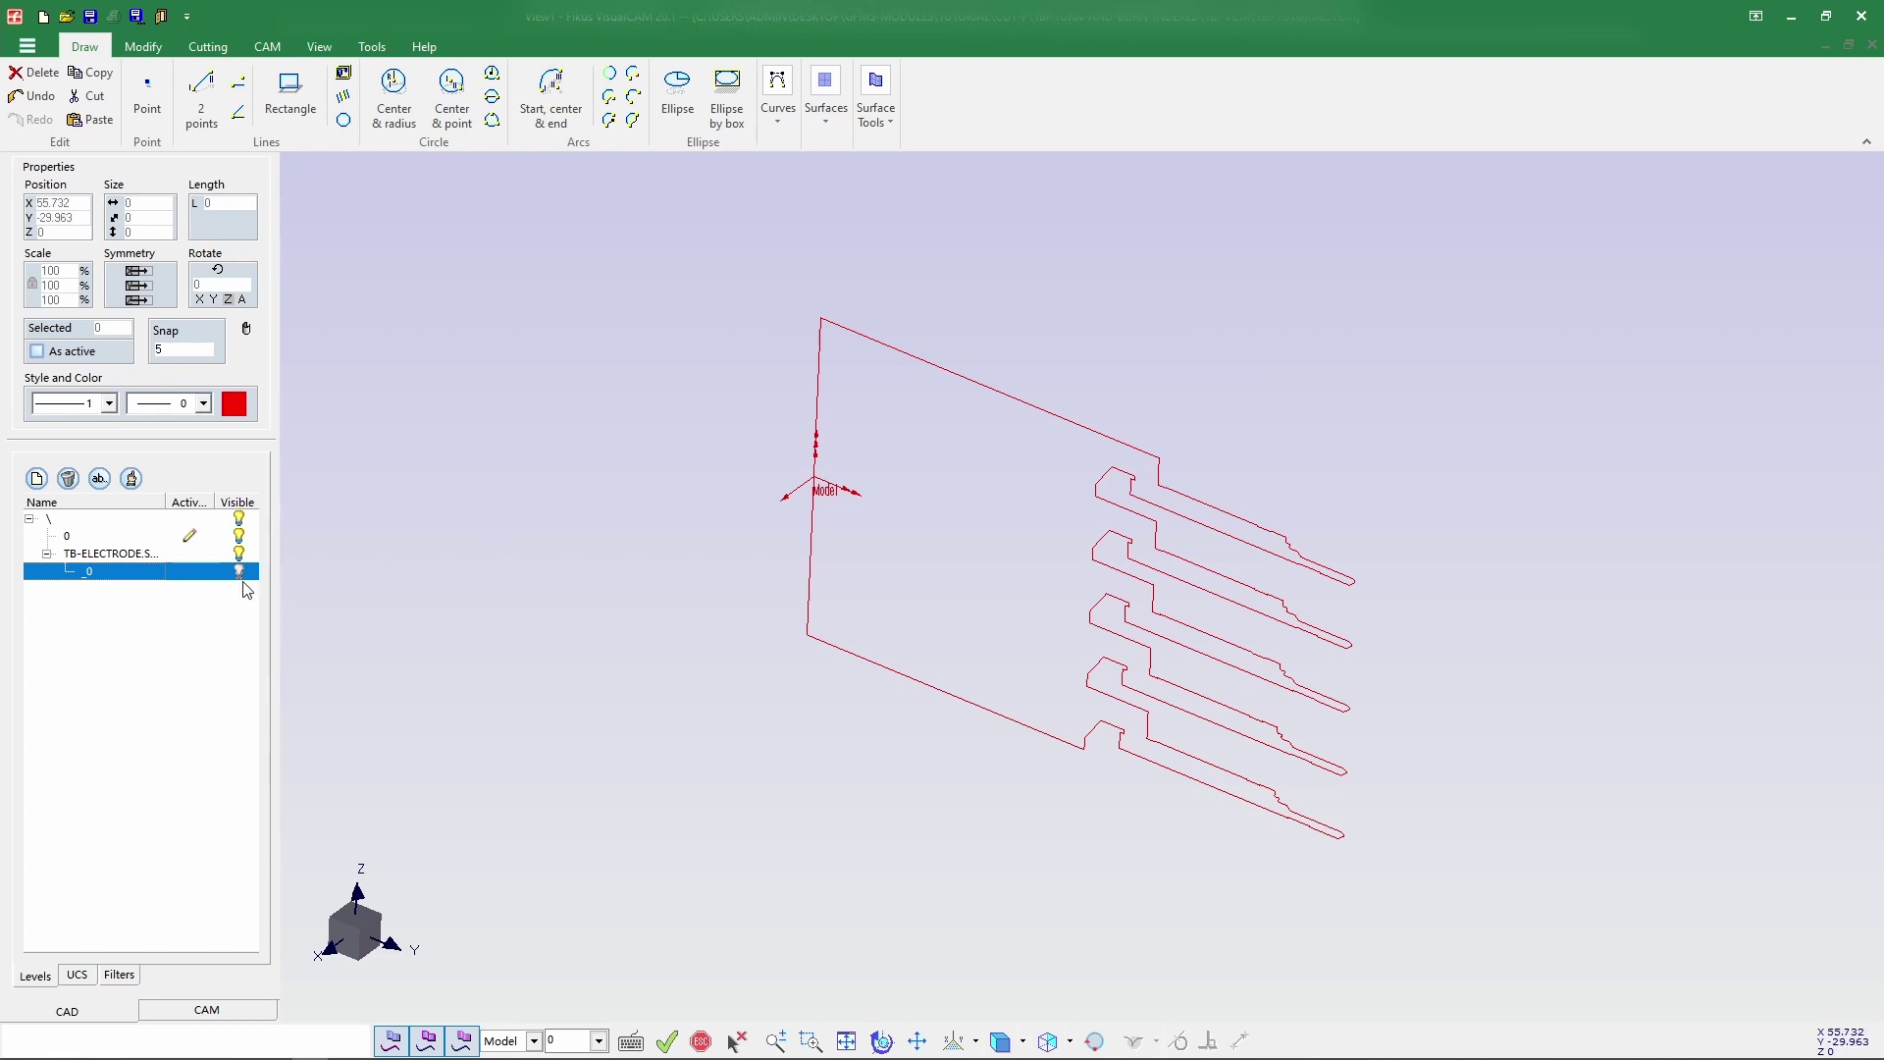
left_click(239, 573)
Extract a second projected boundary contour of all surfaces along the Z axis of the Model UCS.
left_click(876, 103)
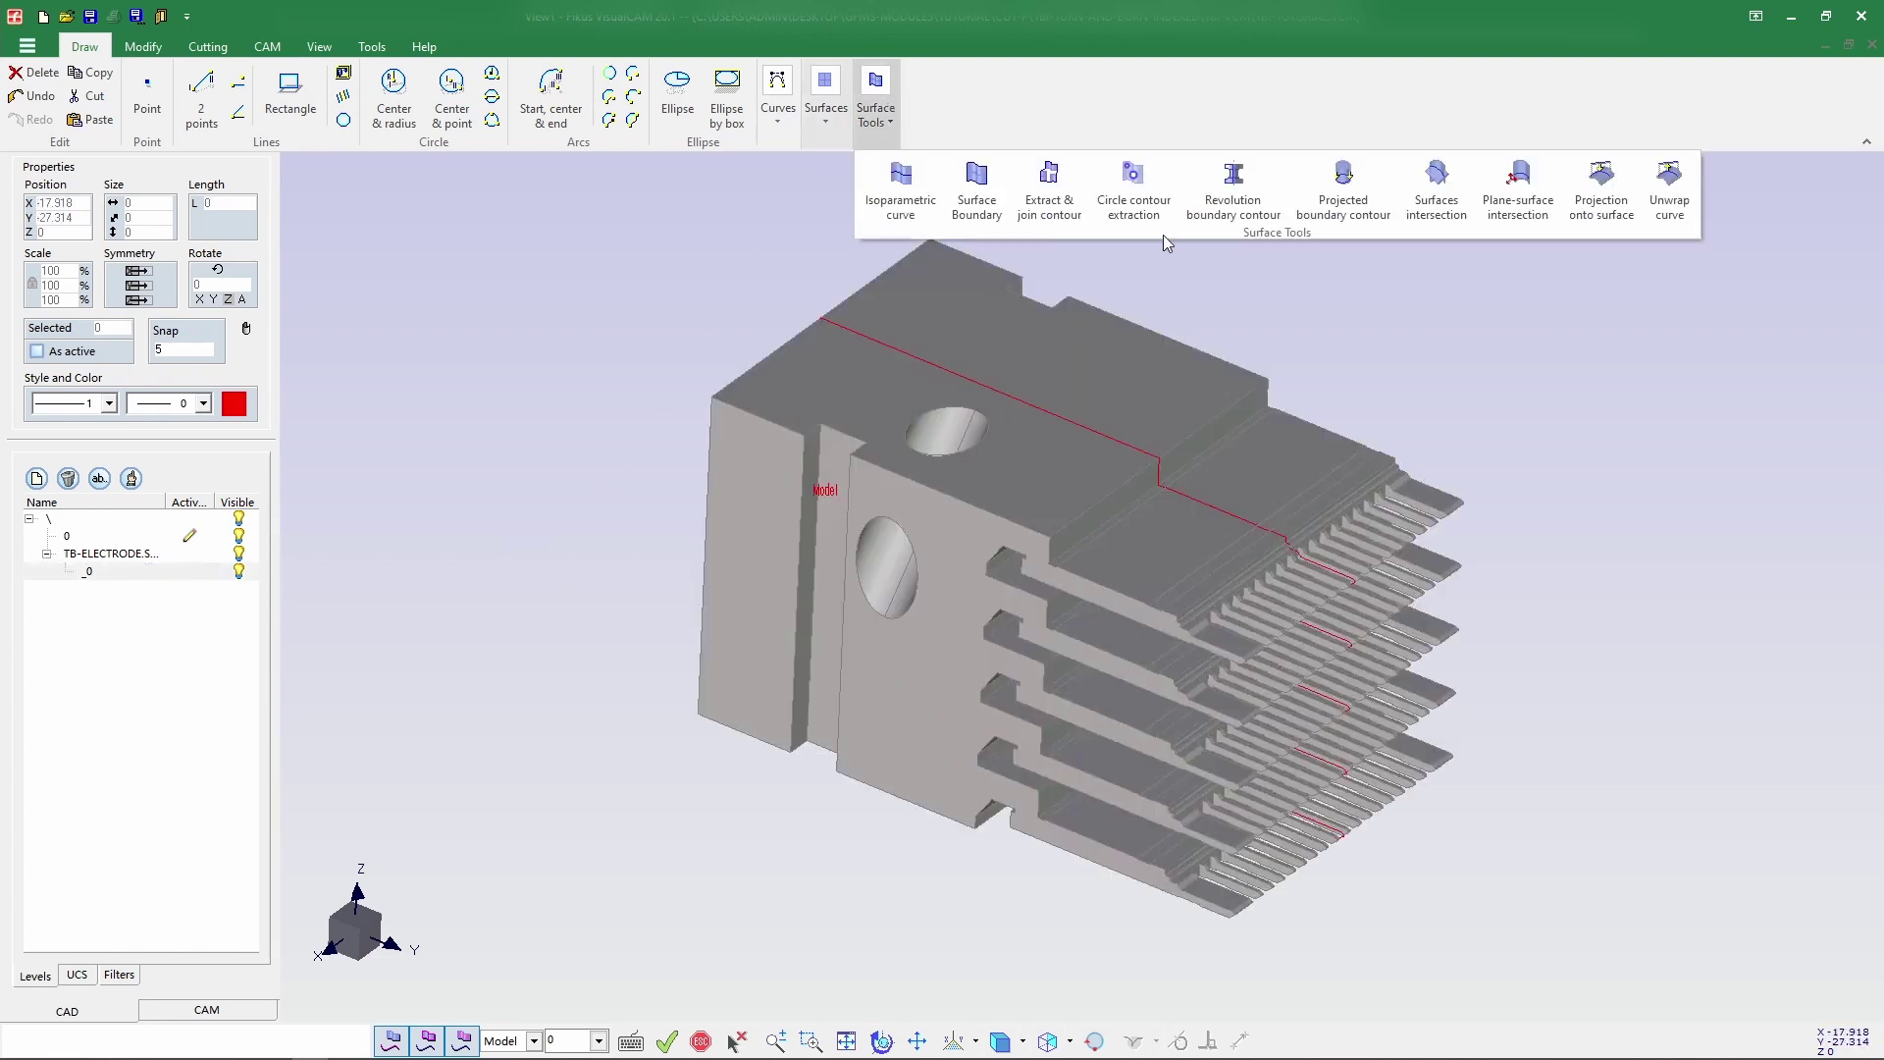
left_click(1287, 204)
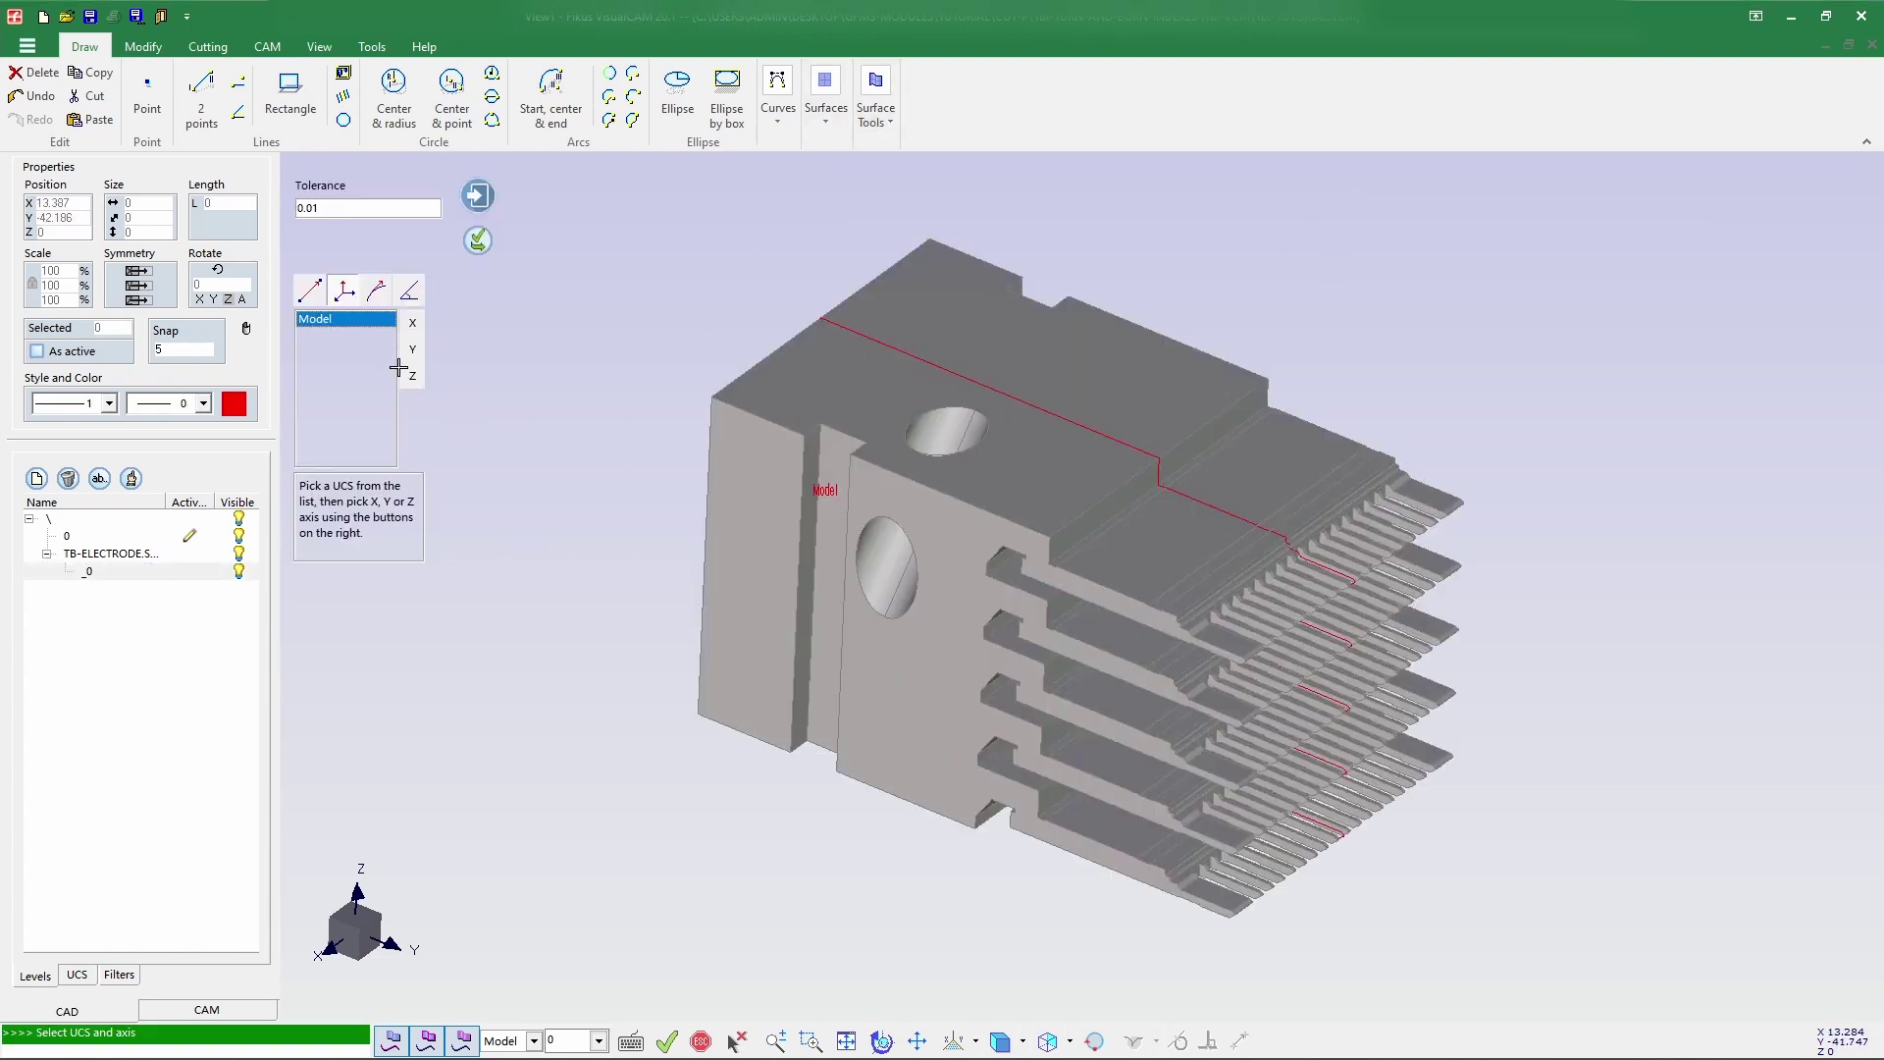
left_click(413, 380)
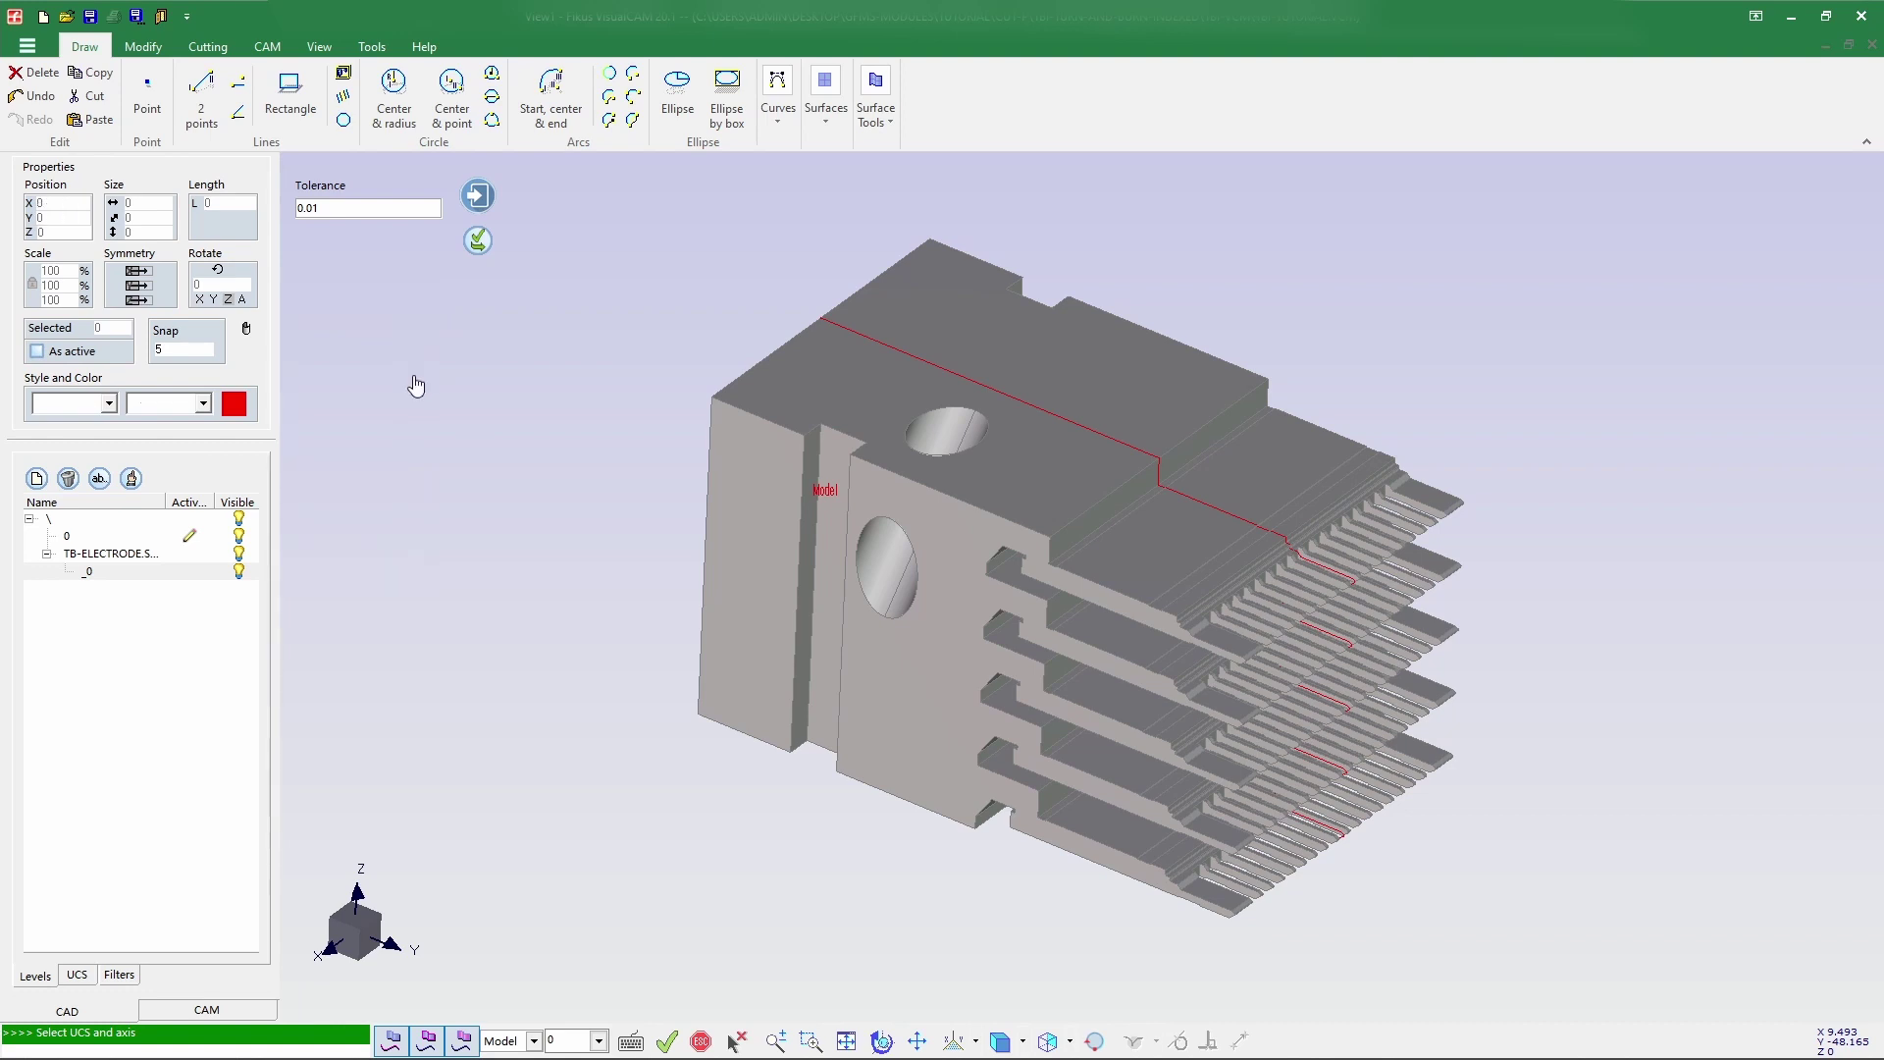
right_click(521, 478)
left_click(567, 653)
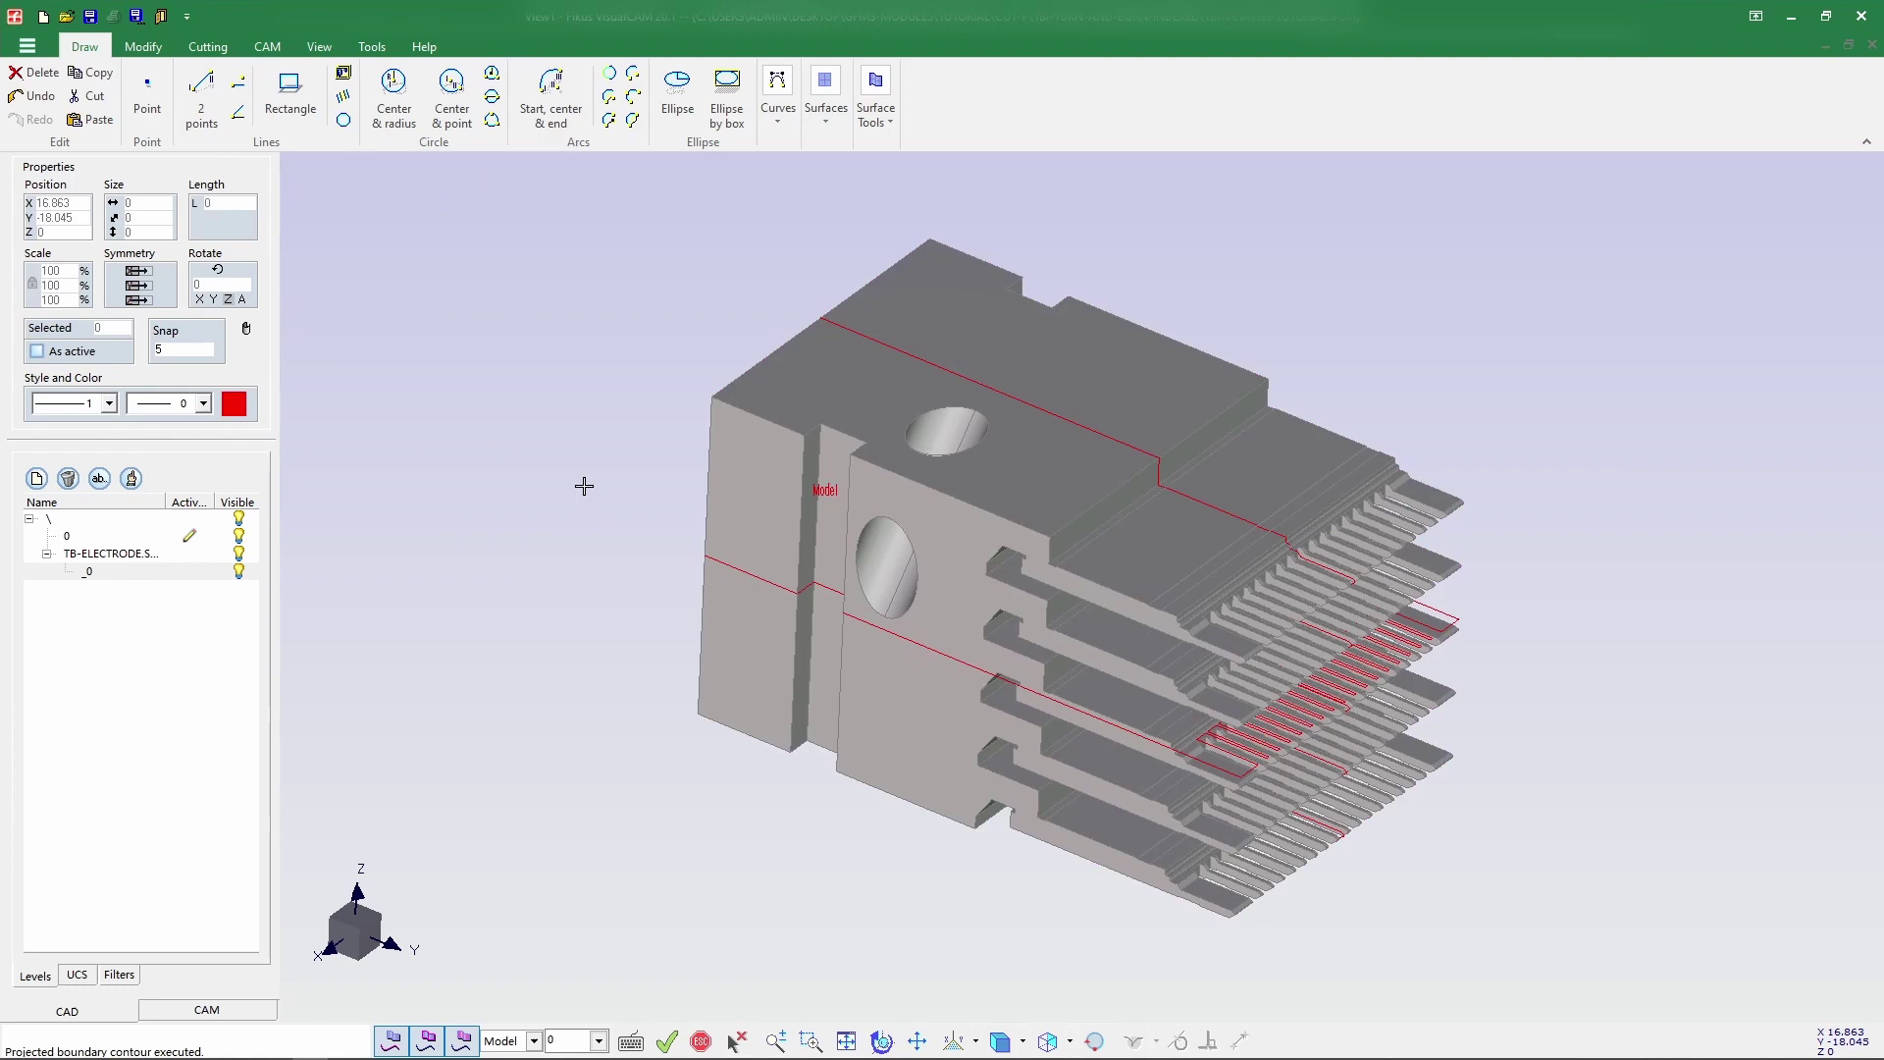
Hide electrode level _0 and explode all the extracted contours into separate segments.
middle_click_drag(616, 499, 685, 435)
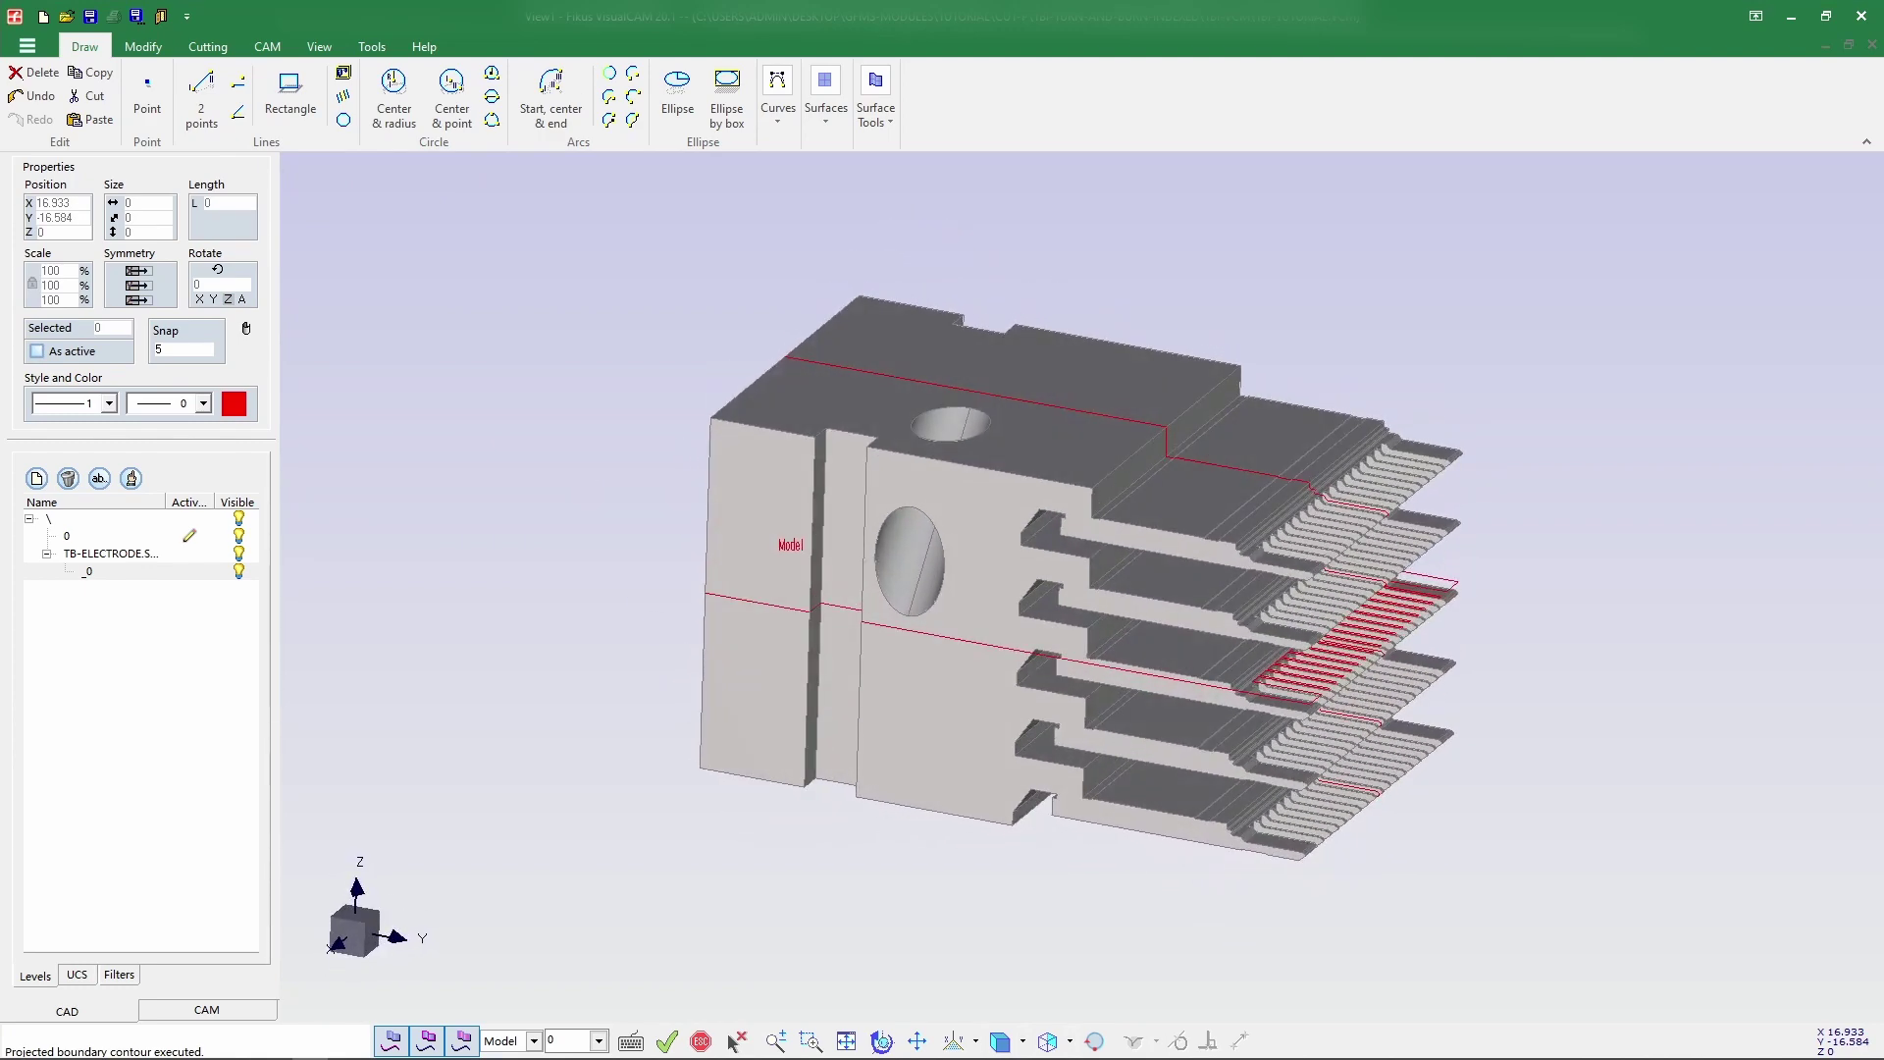
left_click(238, 571)
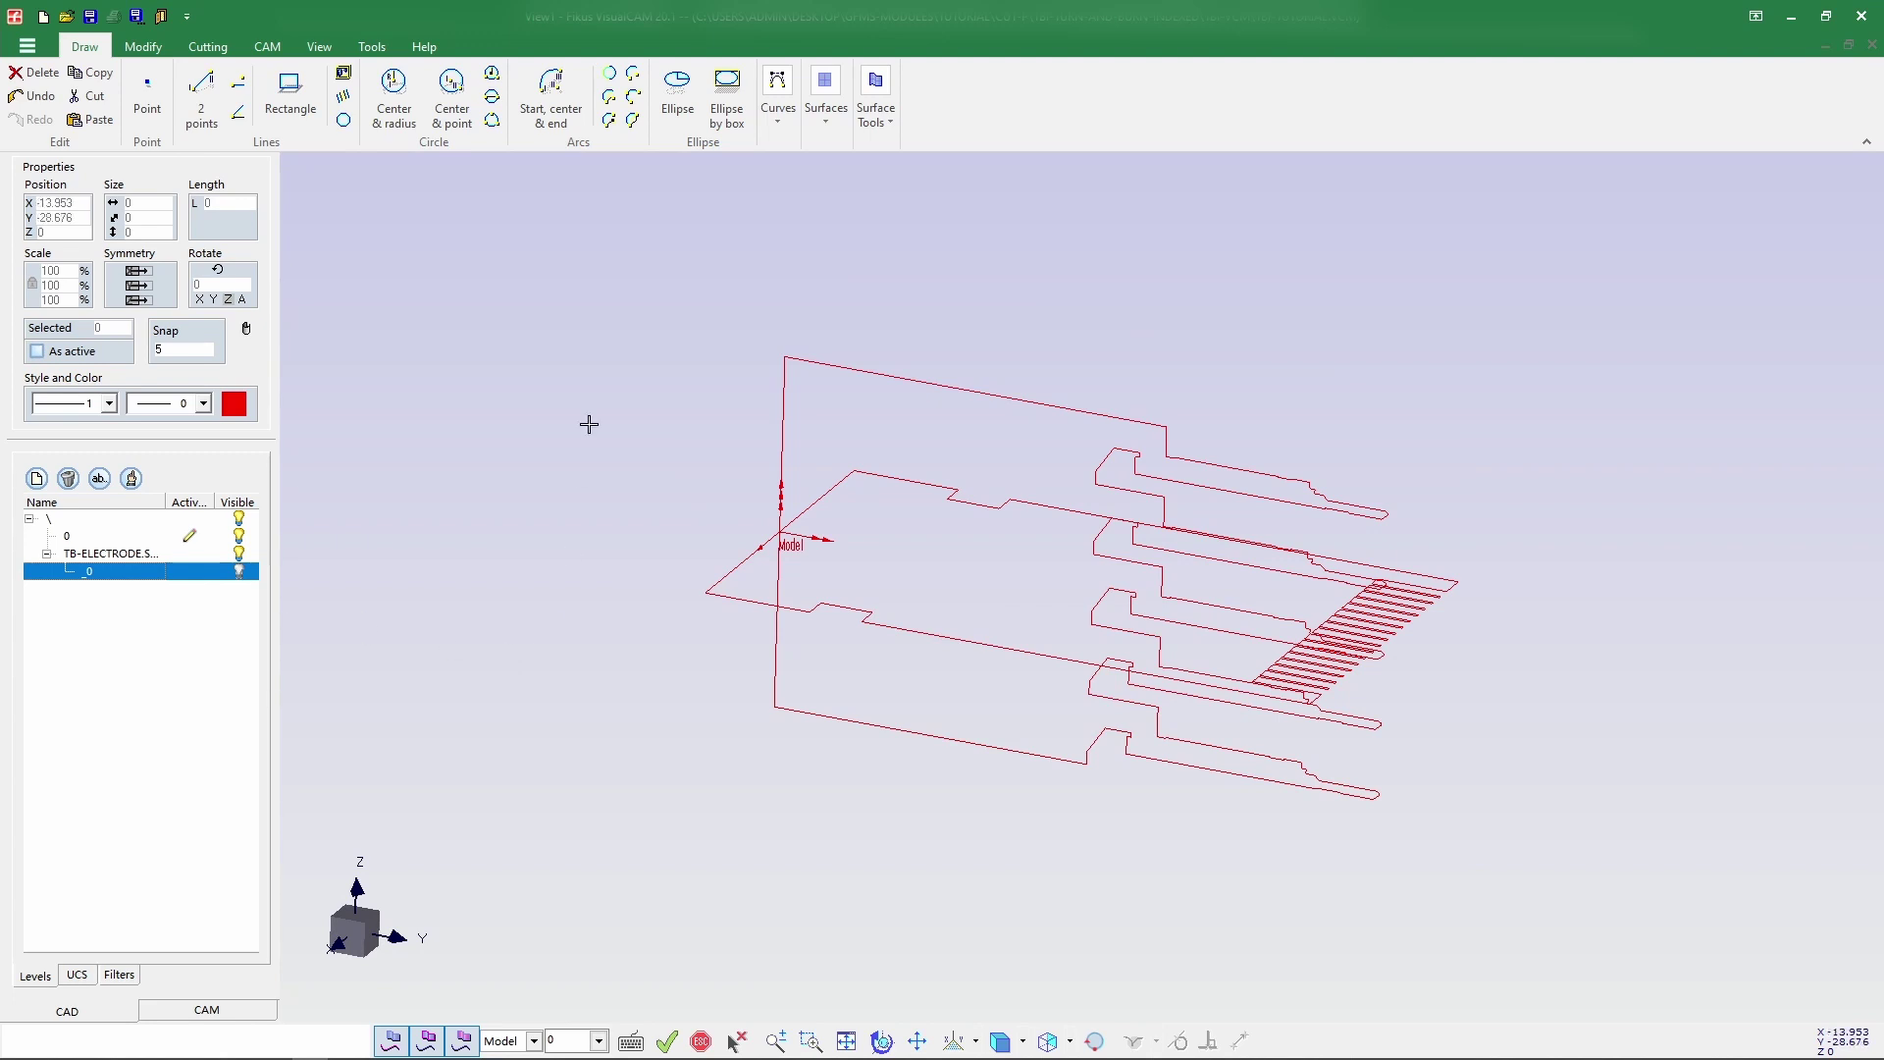
right_click(471, 390)
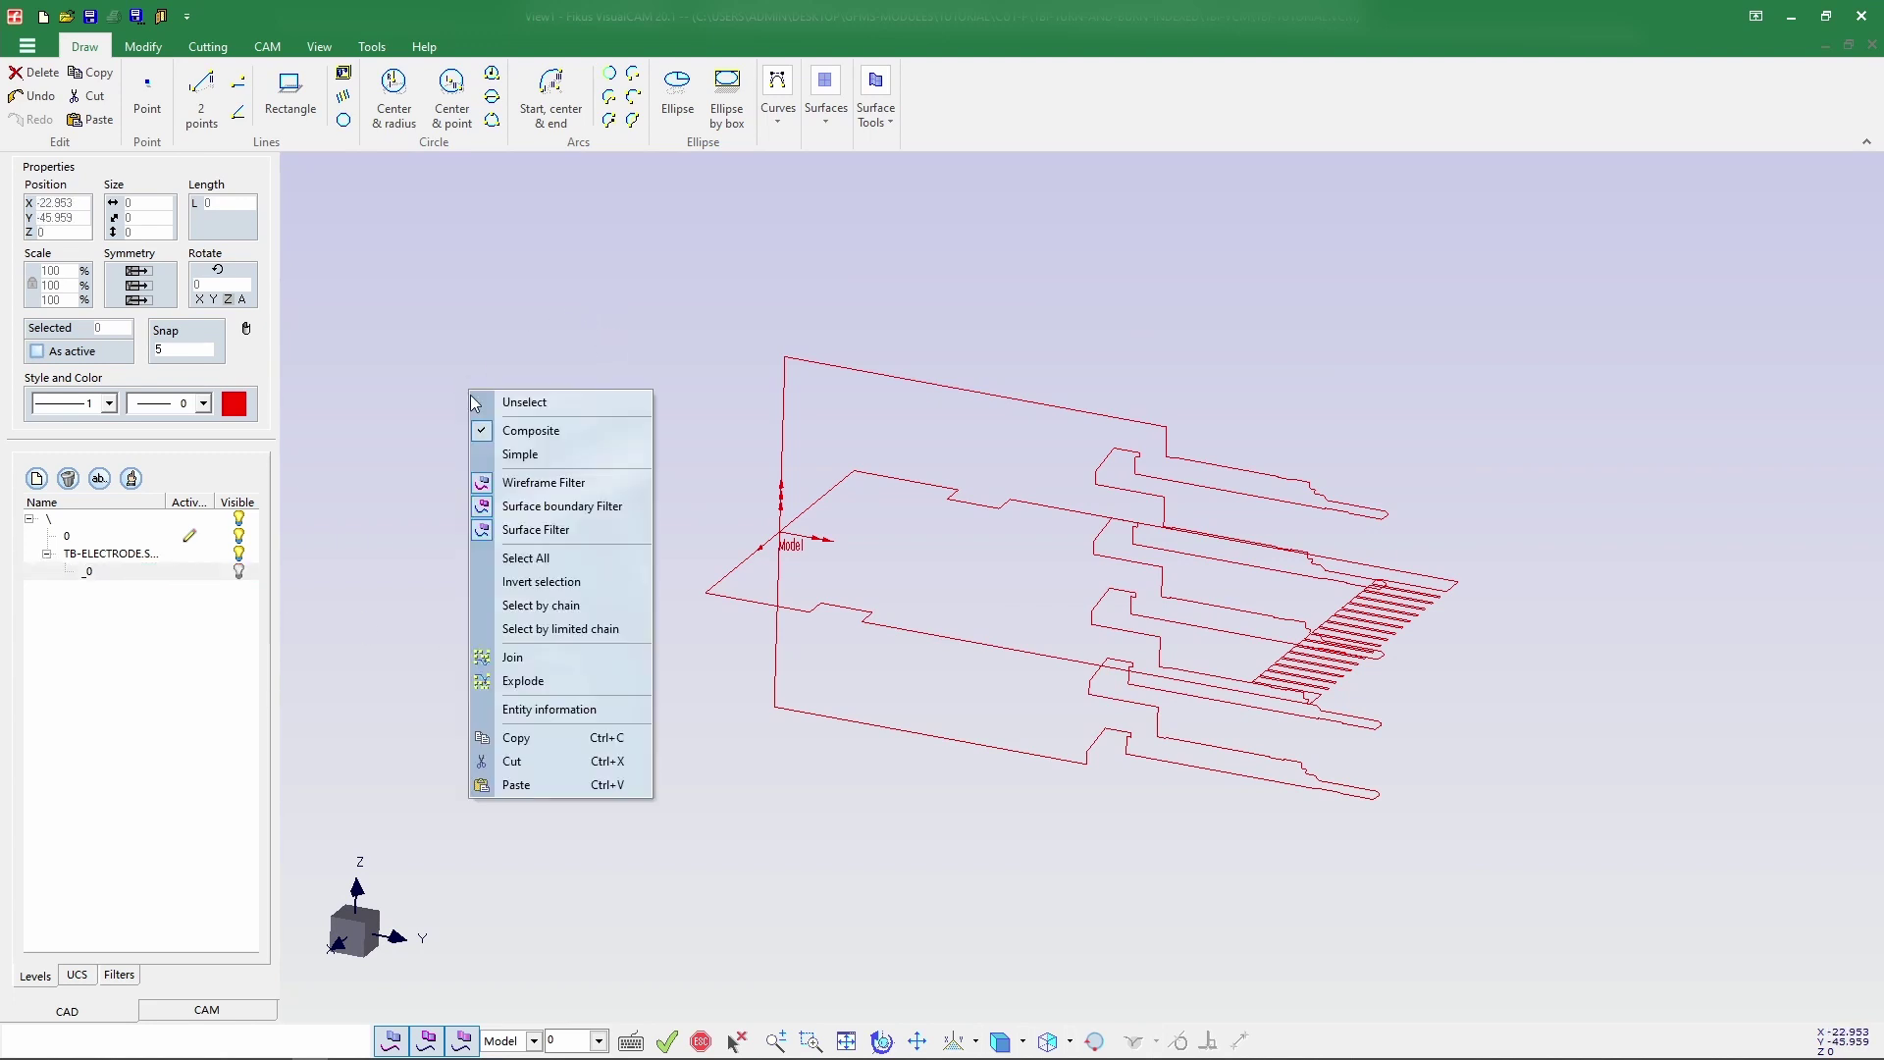
left_click(529, 551)
right_click(572, 532)
left_click(615, 826)
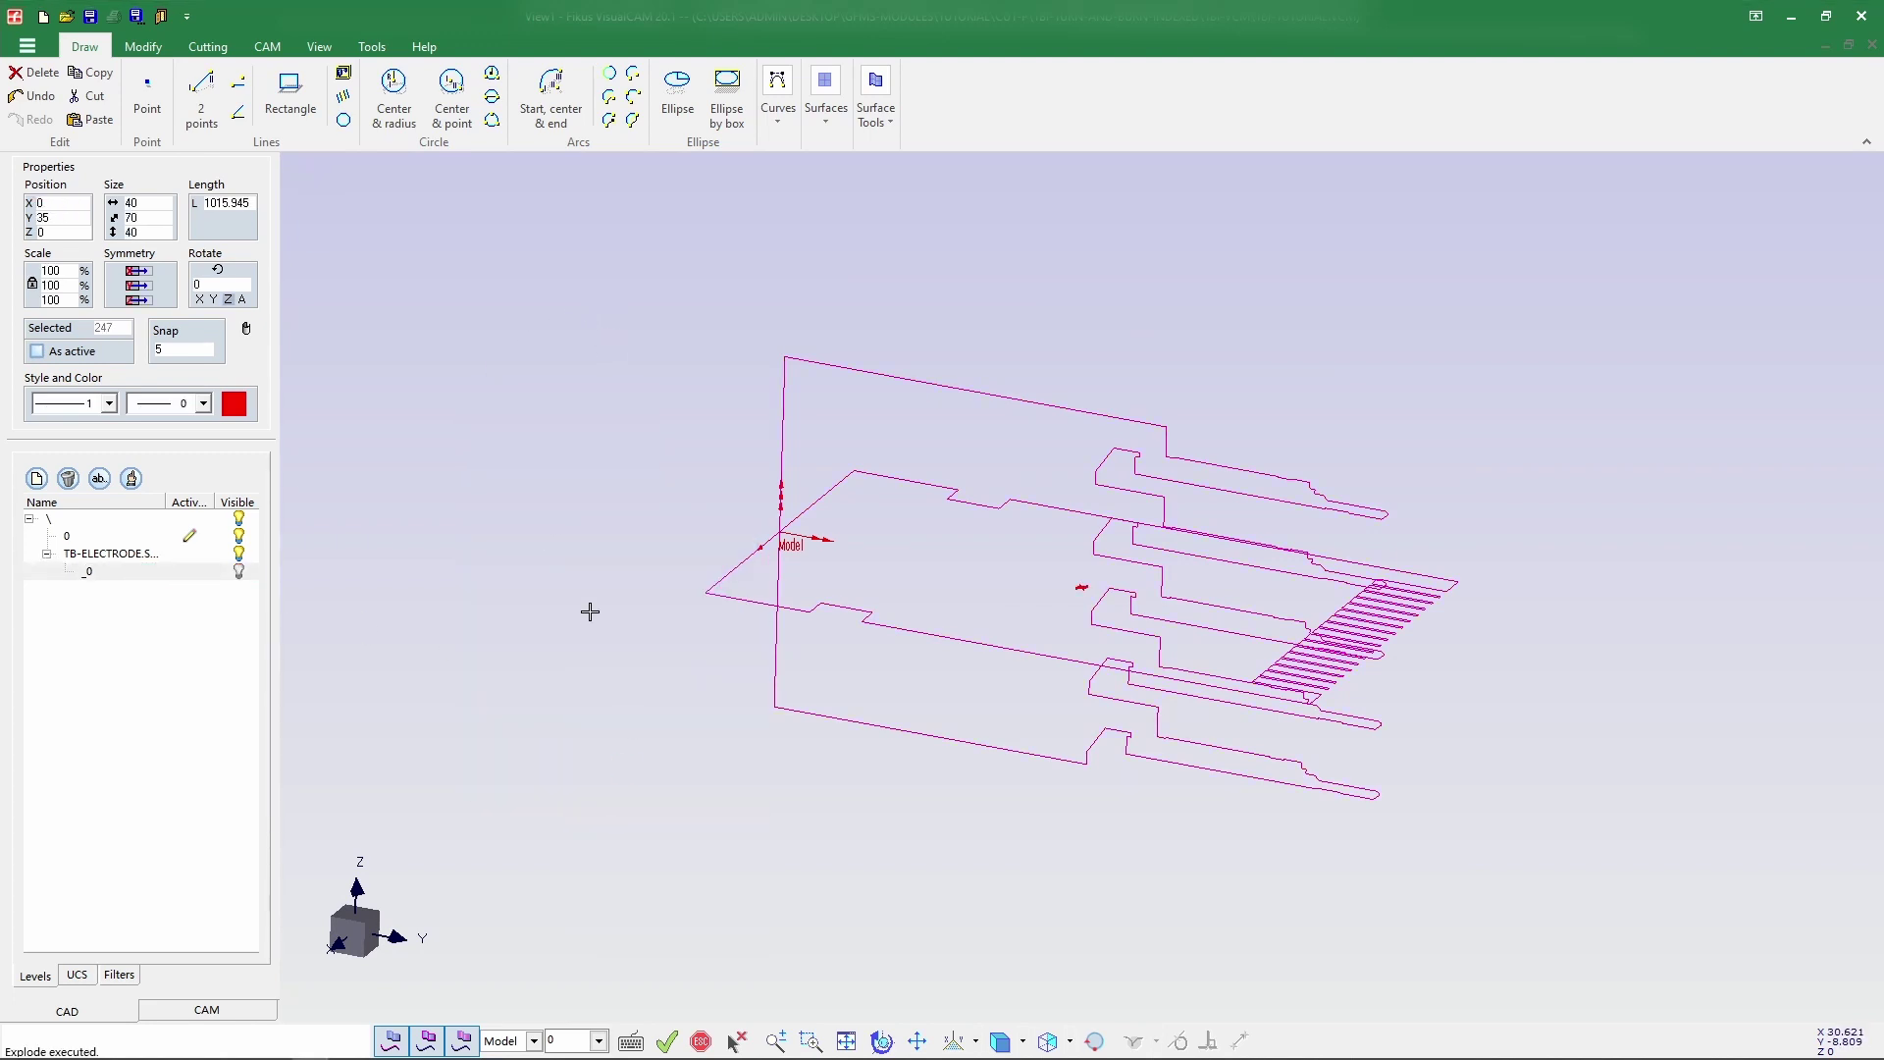
Delete the two closing lines at the clamping end of the contours and join the remaining segments.
left_click_drag(753, 478, 752, 476)
key("Delete")
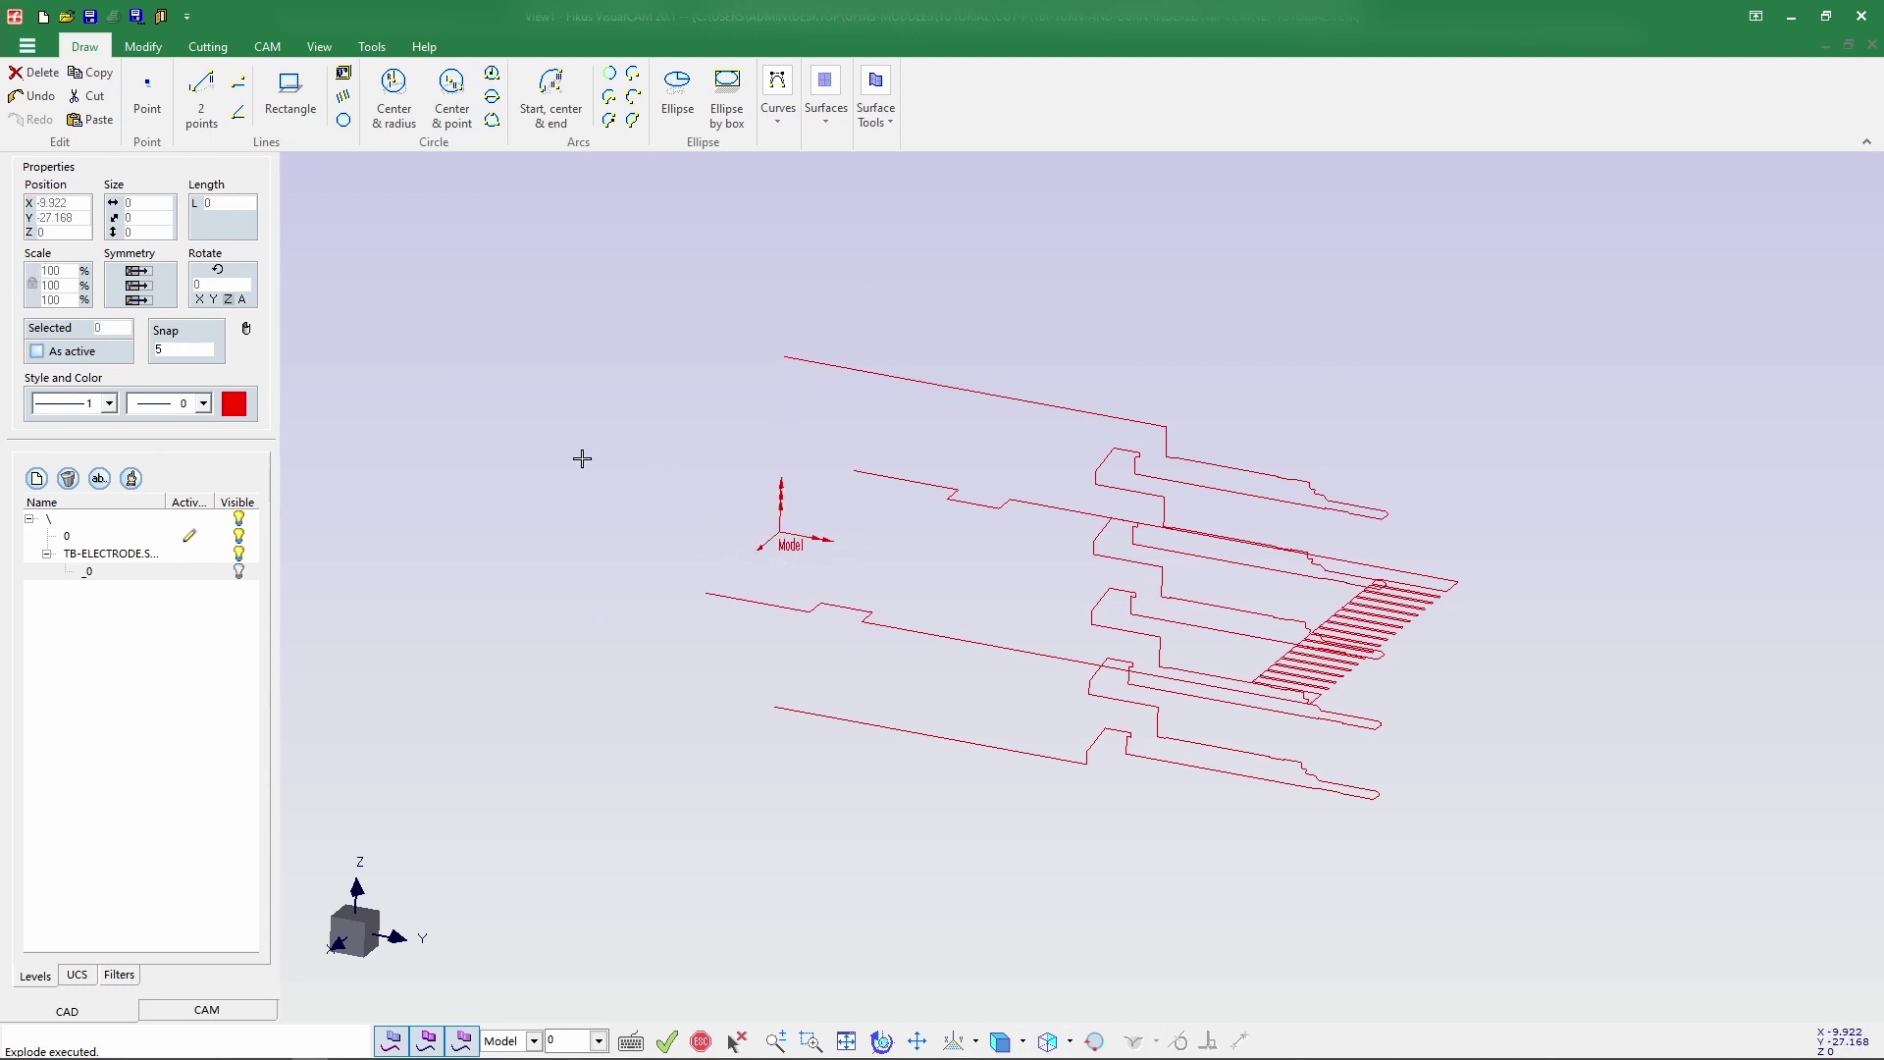
right_click(573, 477)
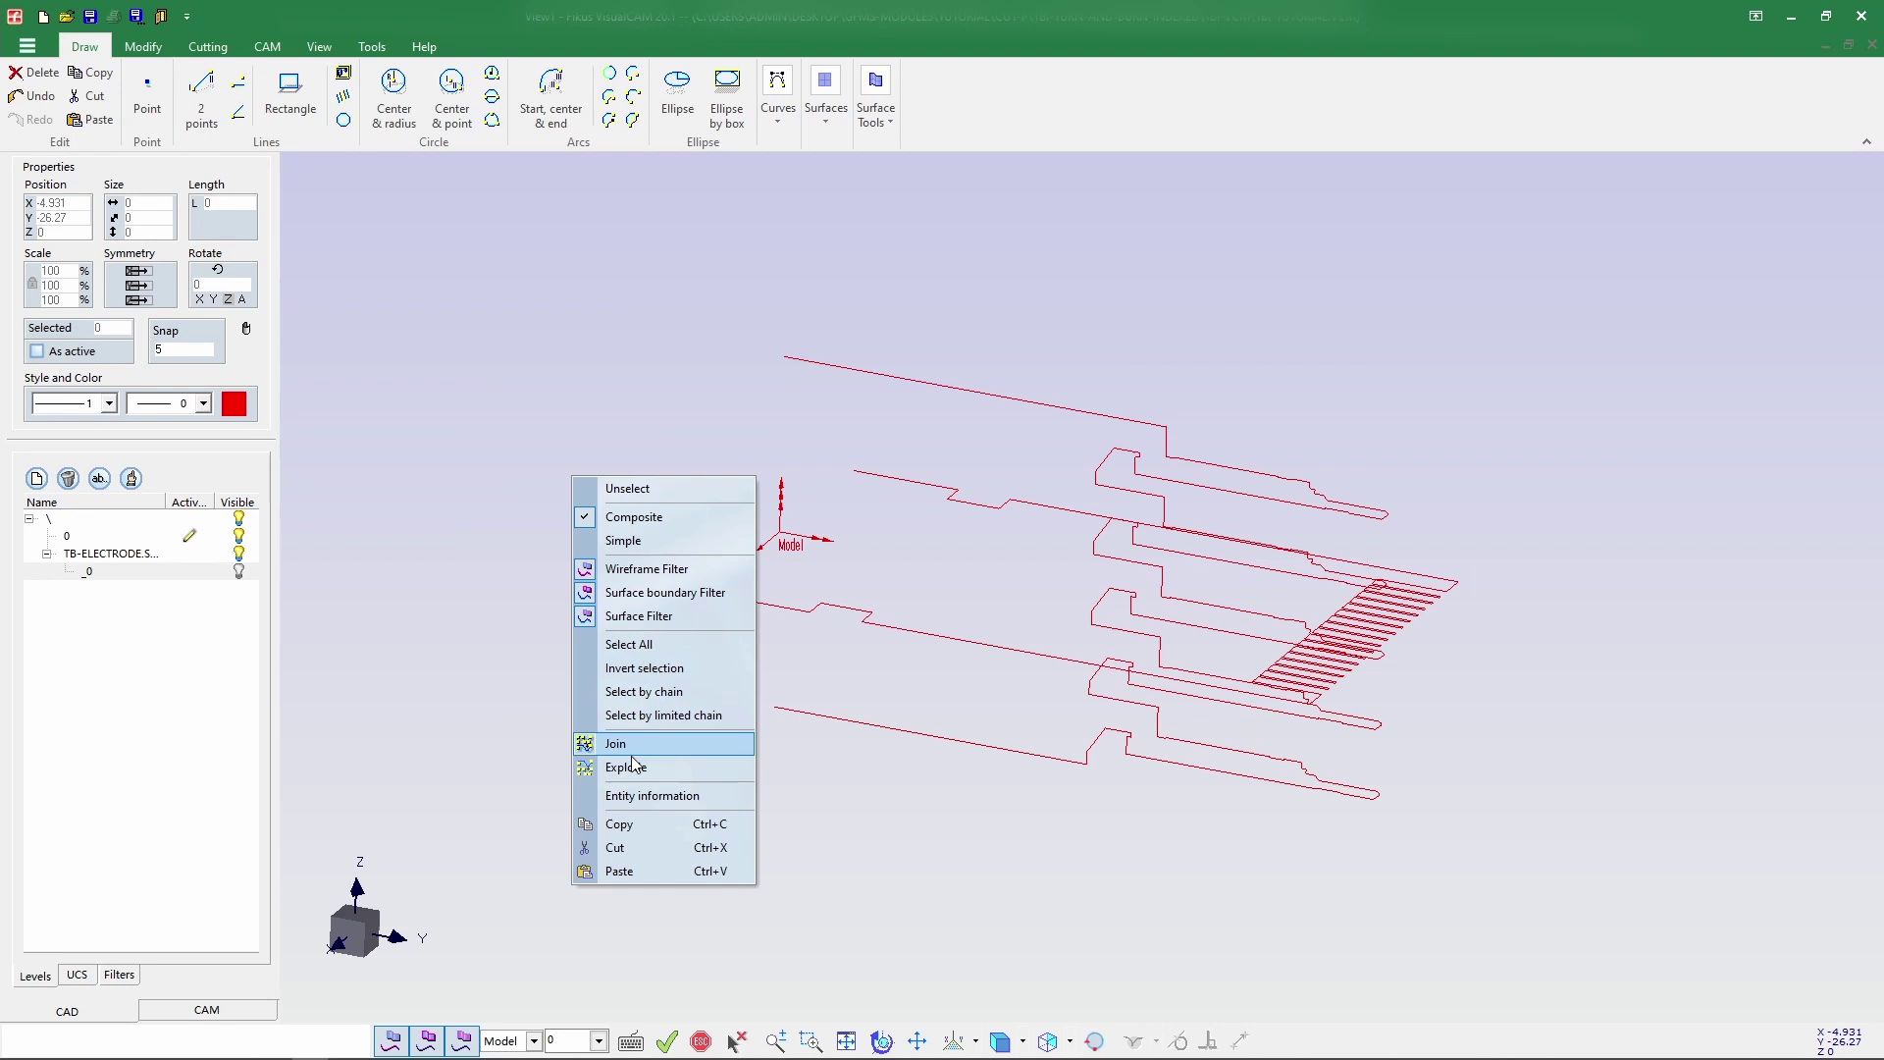
left_click(638, 644)
right_click(583, 571)
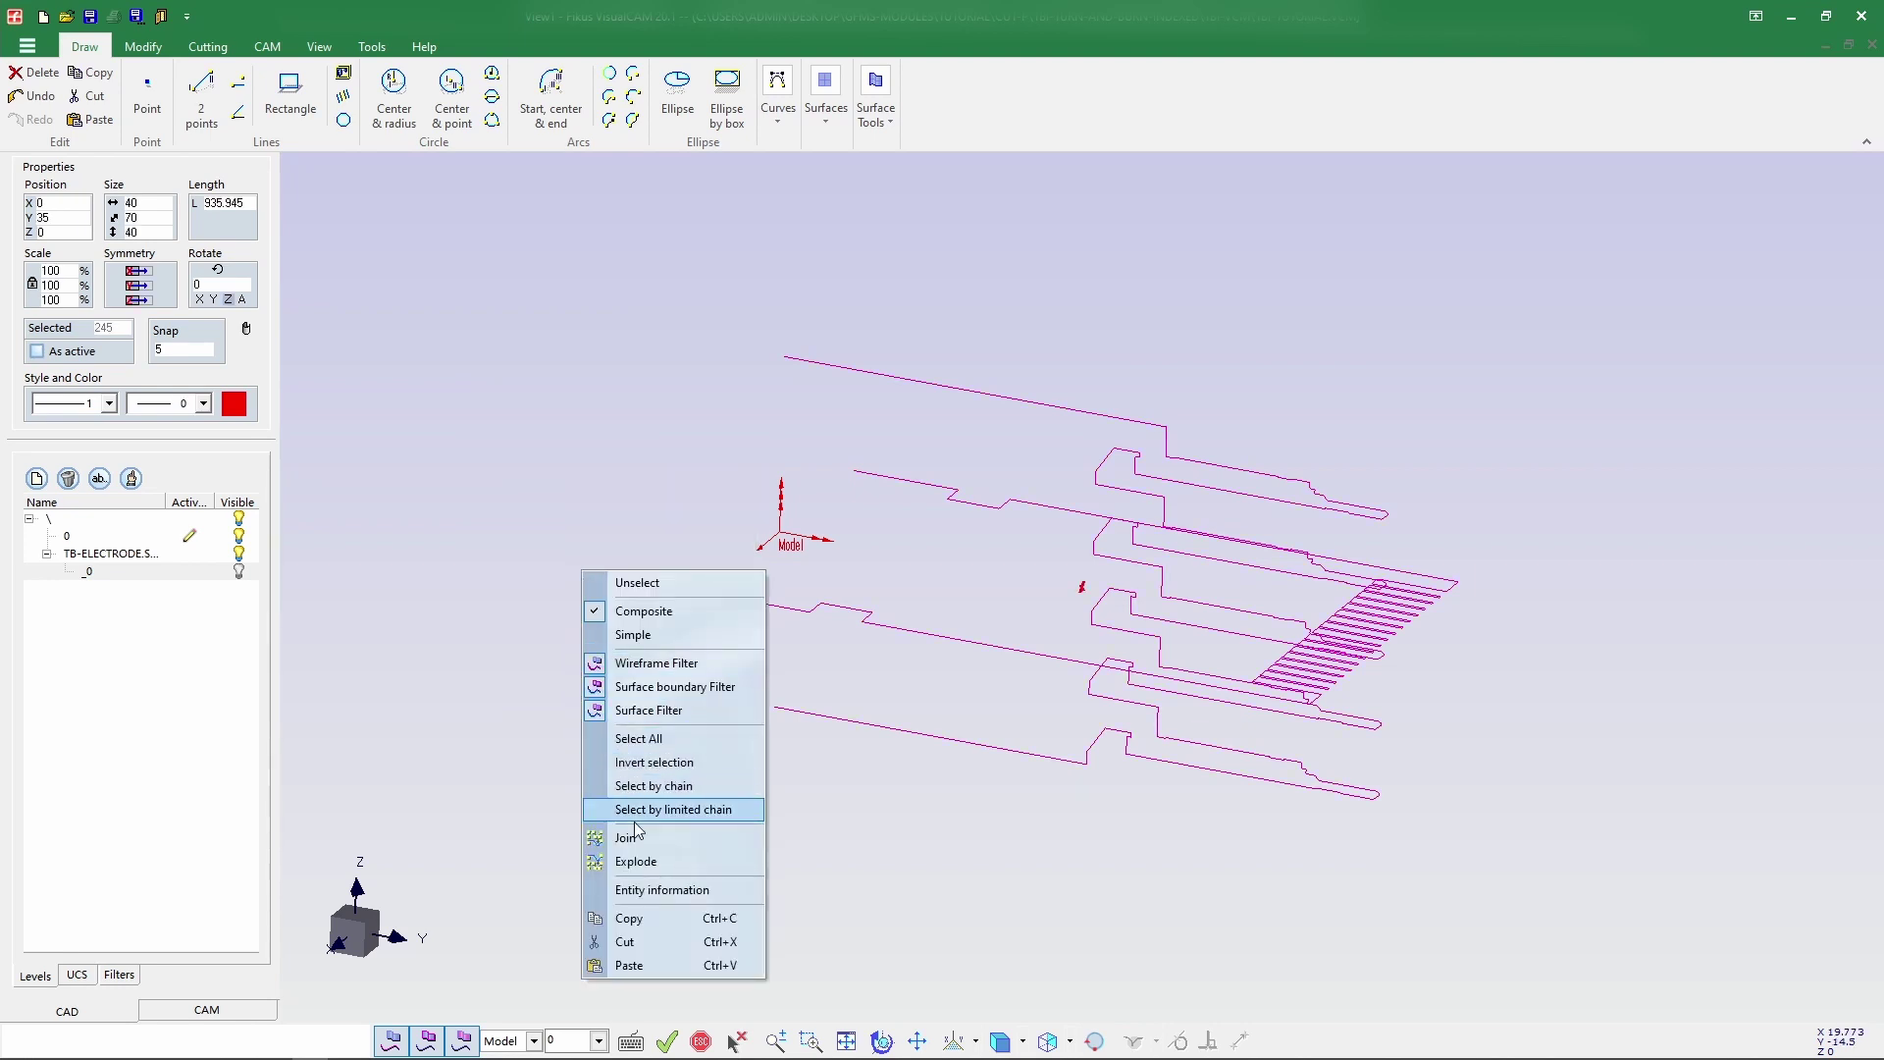
left_click(635, 844)
right_click(602, 645)
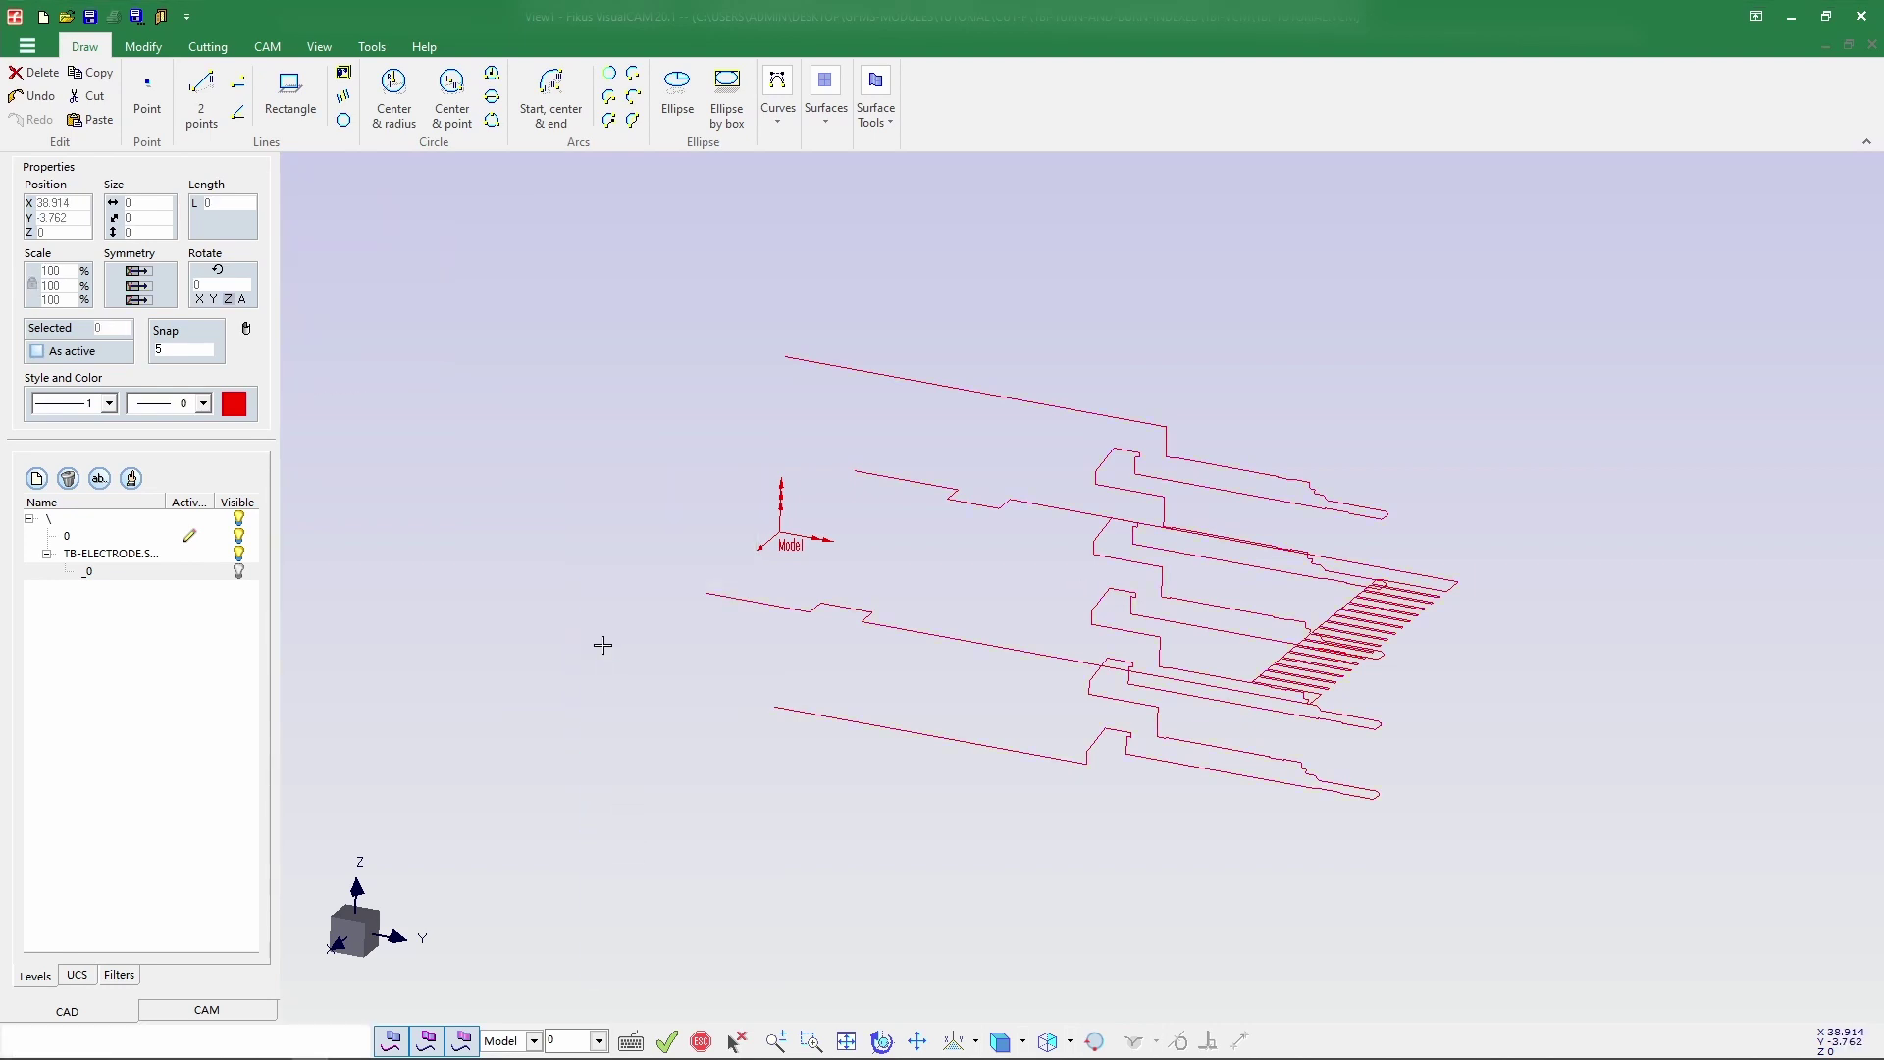
Change the color of the horizontal contour with the pin slots to dark blue.
left_click(797, 611)
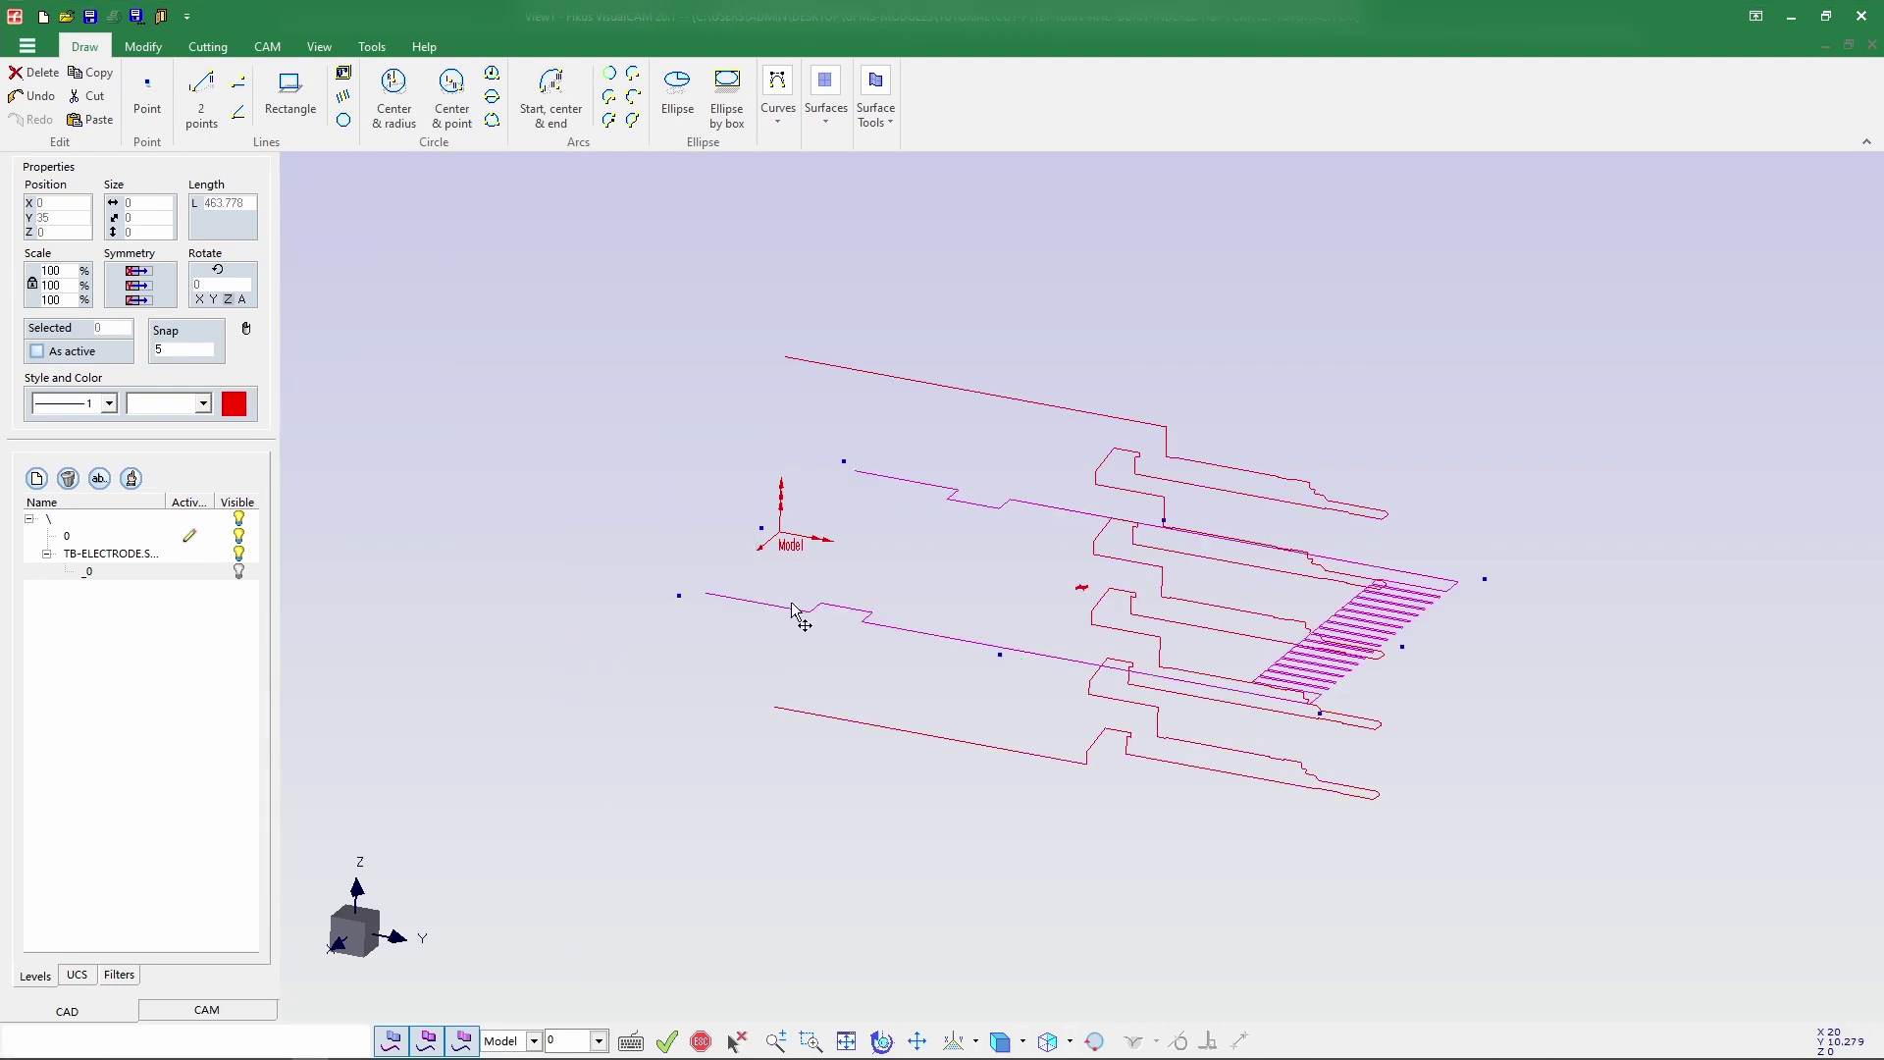
left_click(234, 404)
left_click(257, 426)
left_click(511, 602)
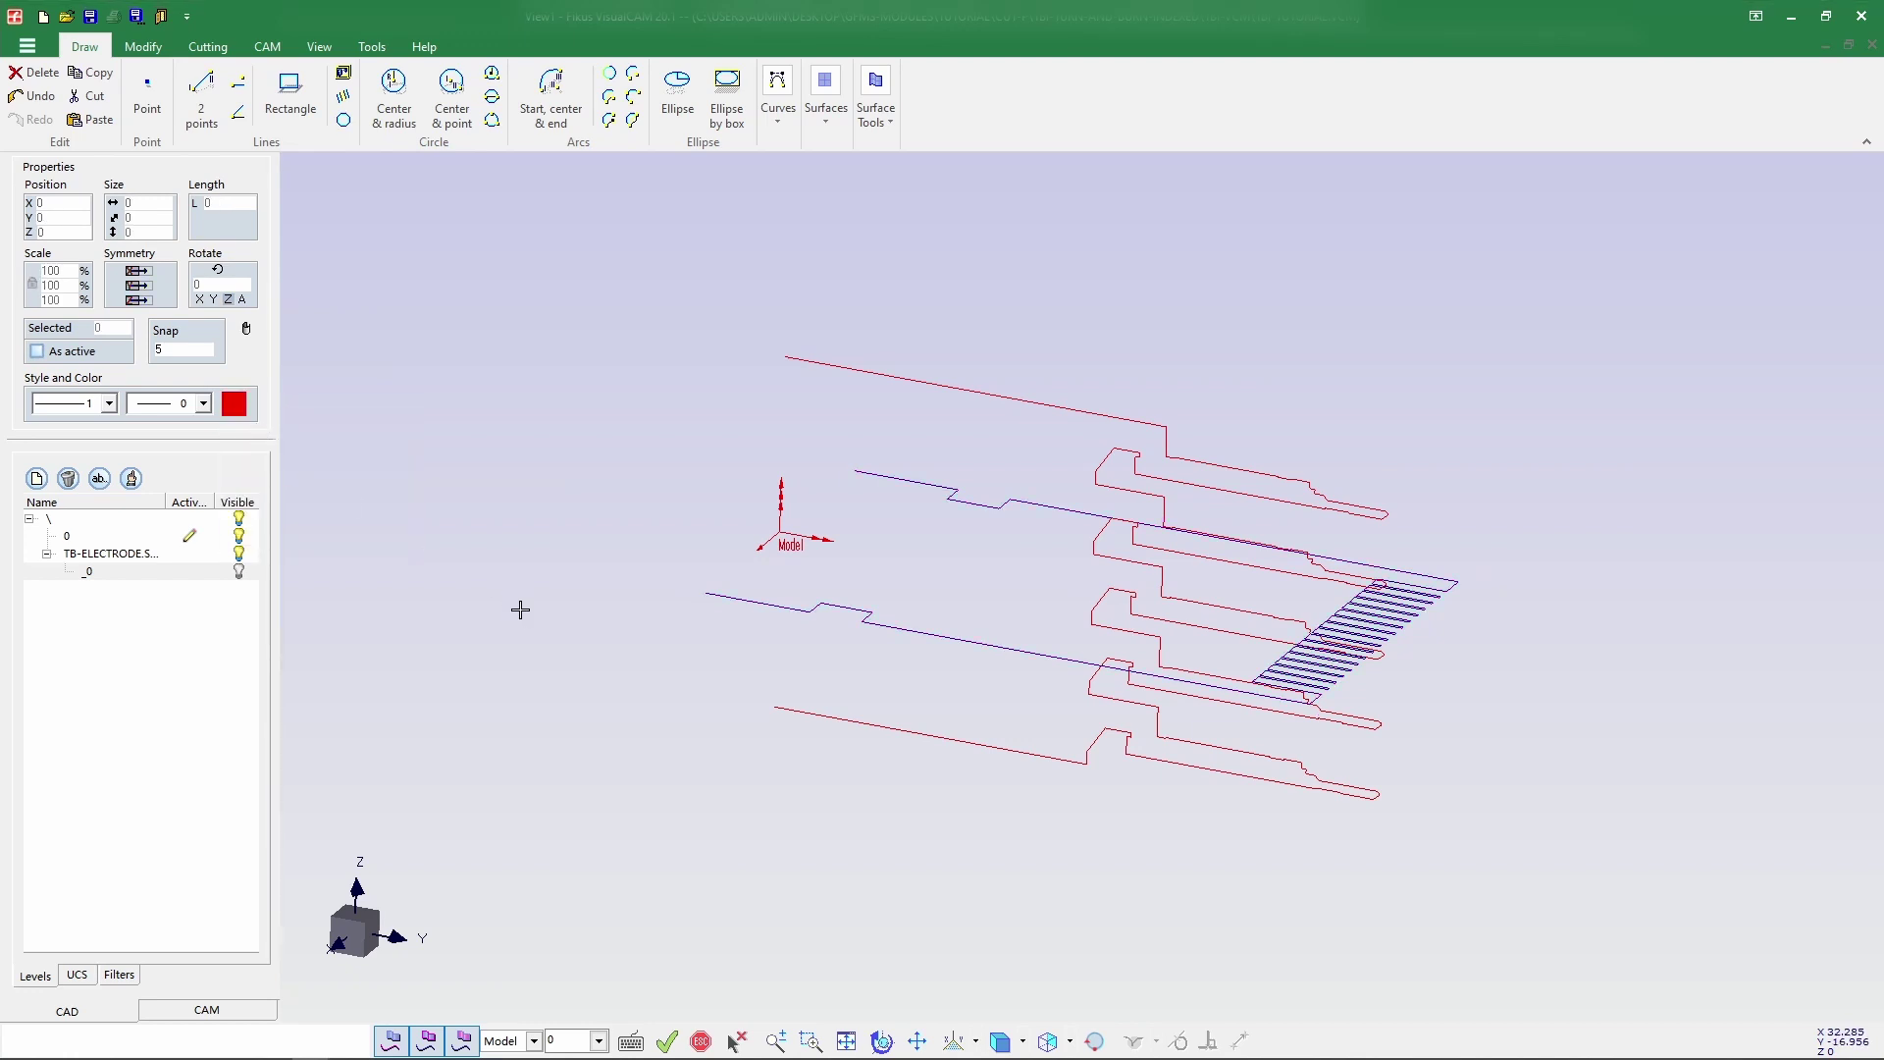
Put both contours on a new level and show the electrode solid on level _0 again.
mouse_move(652, 774)
middle_mouse_down()
mouse_move(653, 902)
mouse_move(677, 667)
mouse_move(667, 765)
mouse_move(471, 786)
mouse_move(648, 687)
mouse_move(628, 824)
mouse_move(510, 726)
mouse_move(598, 785)
middle_mouse_up()
middle_click_drag(932, 579, 652, 782)
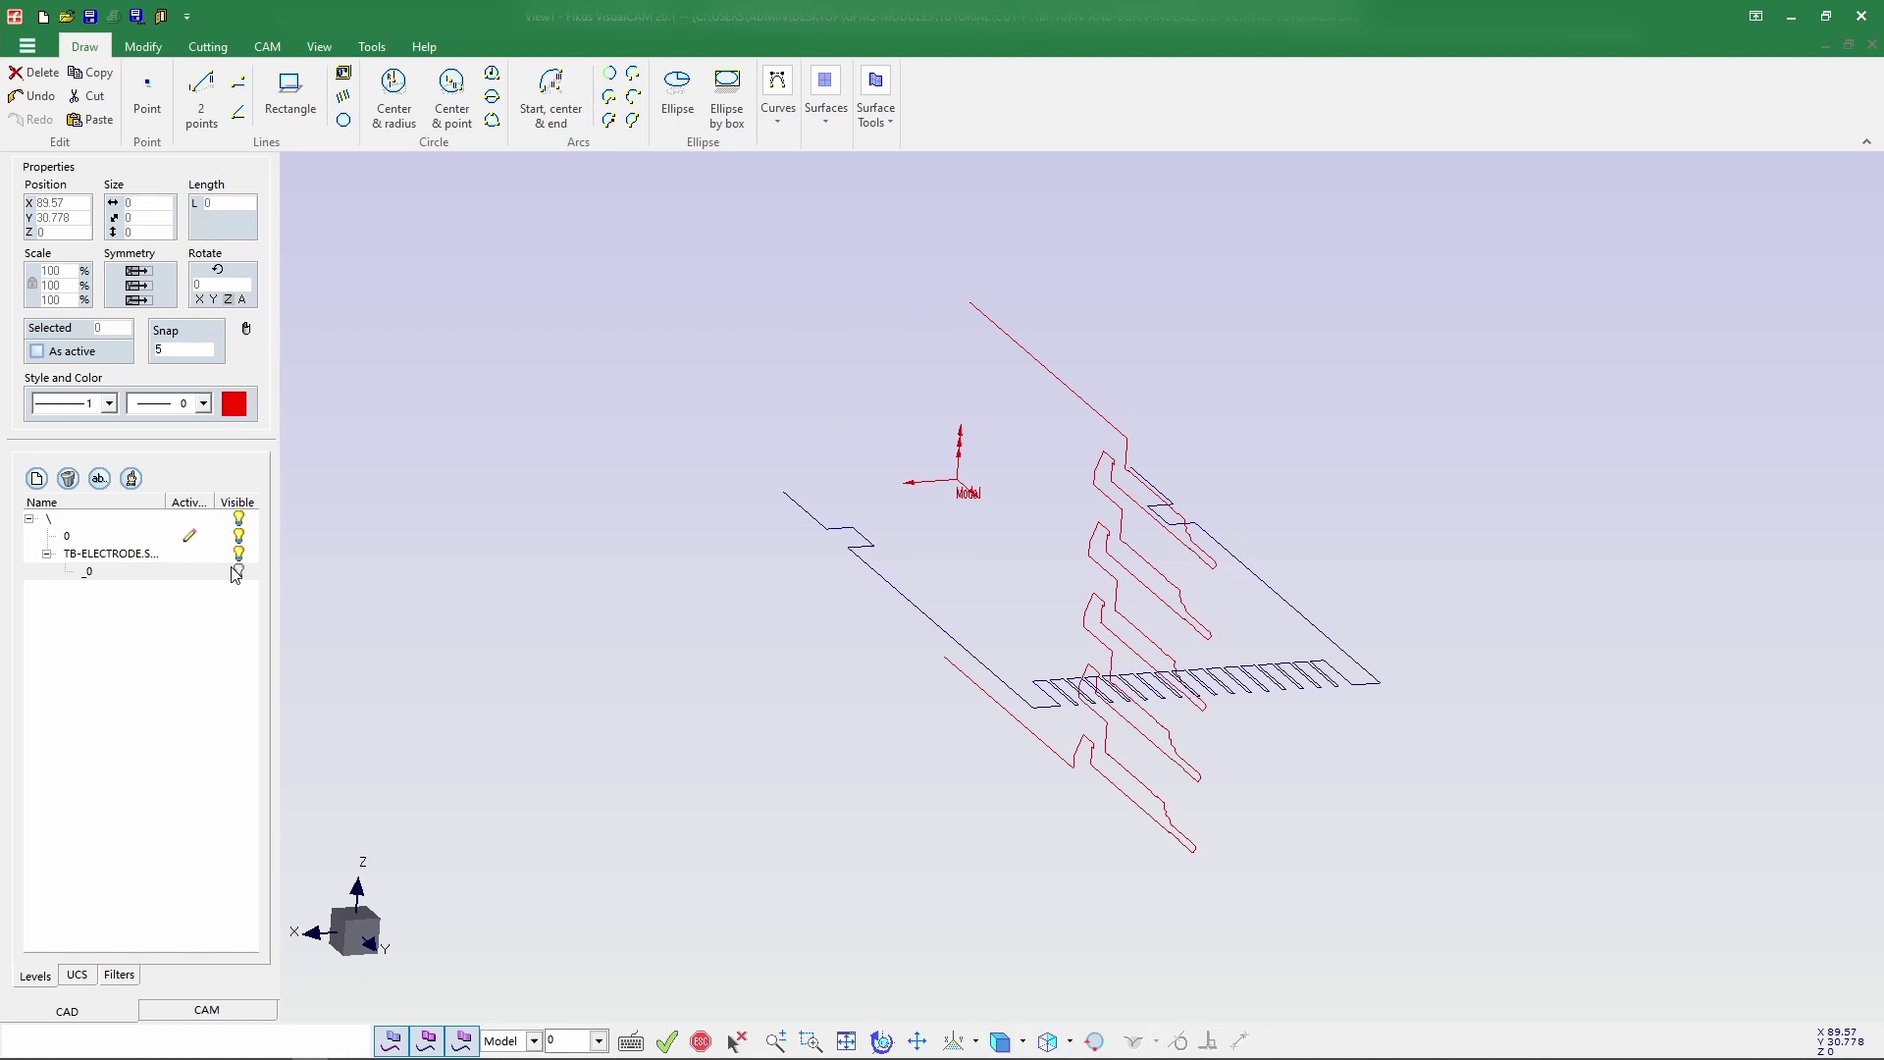
left_click_drag(684, 287, 1458, 933)
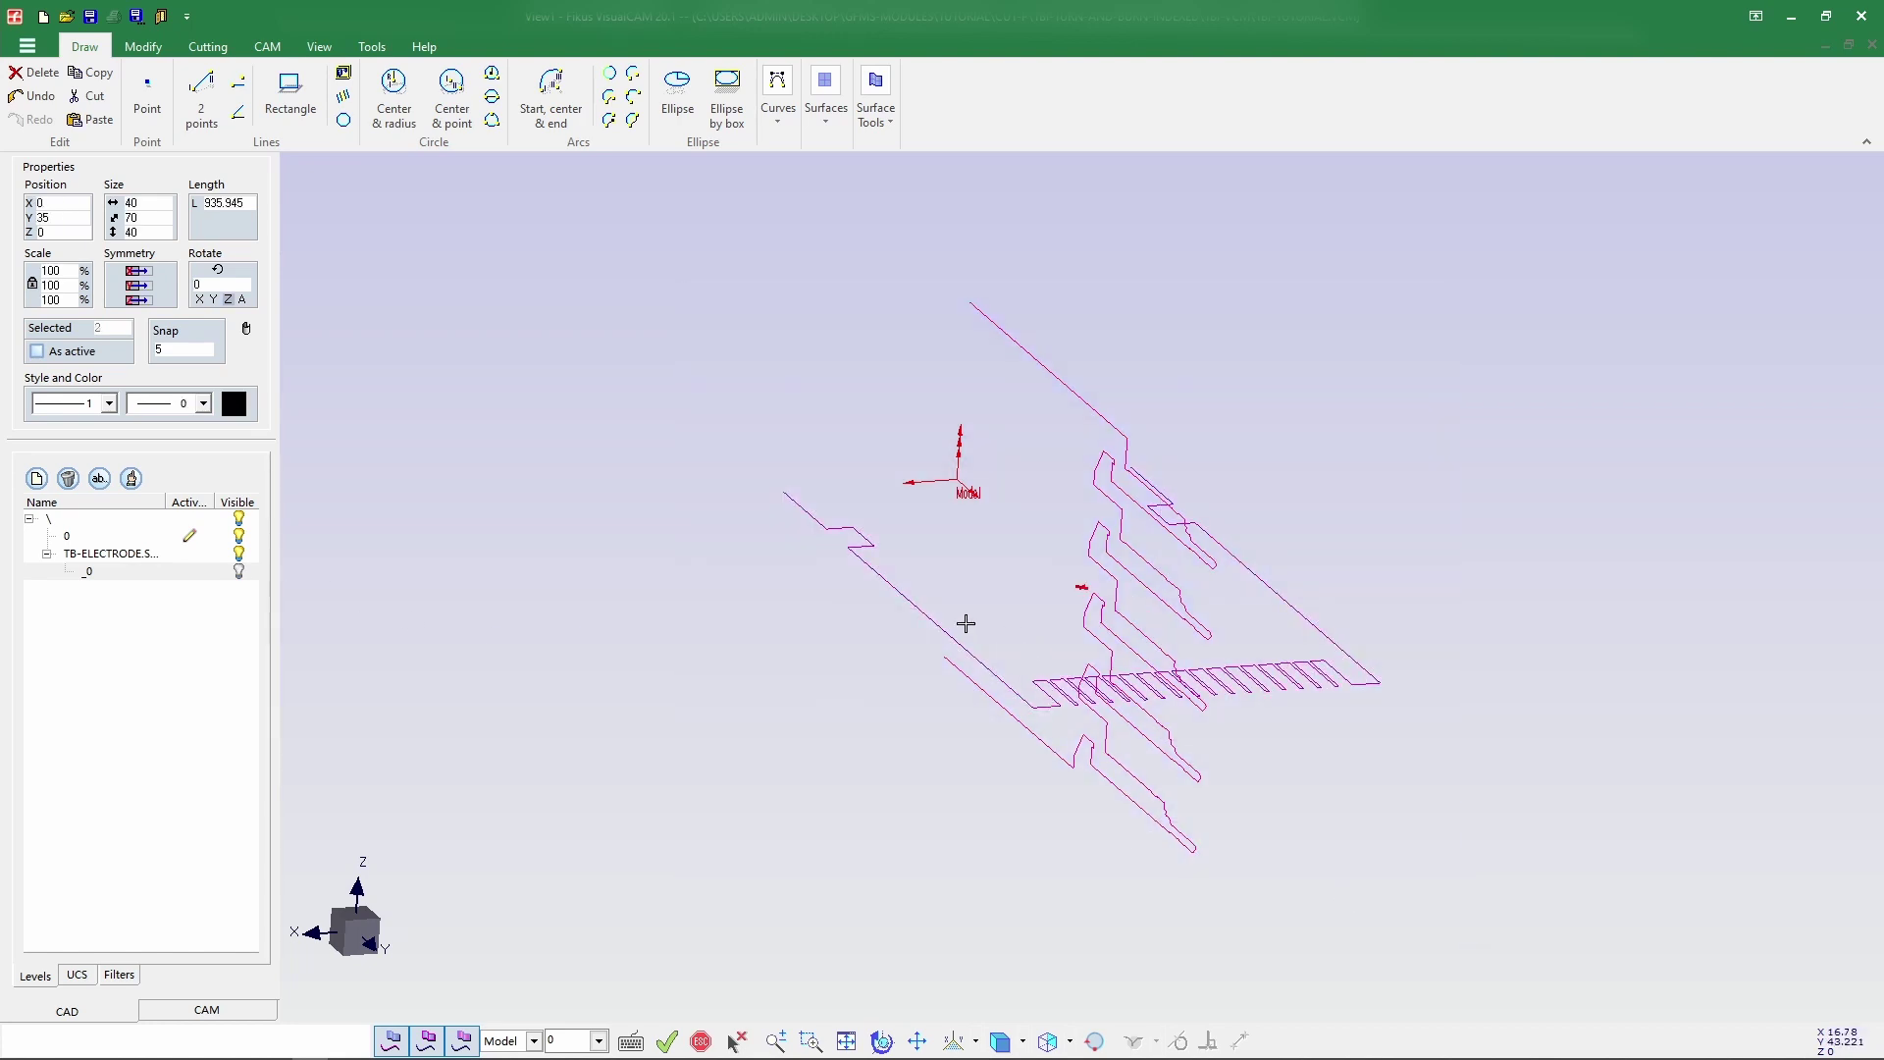
left_click_drag(137, 715, 117, 710)
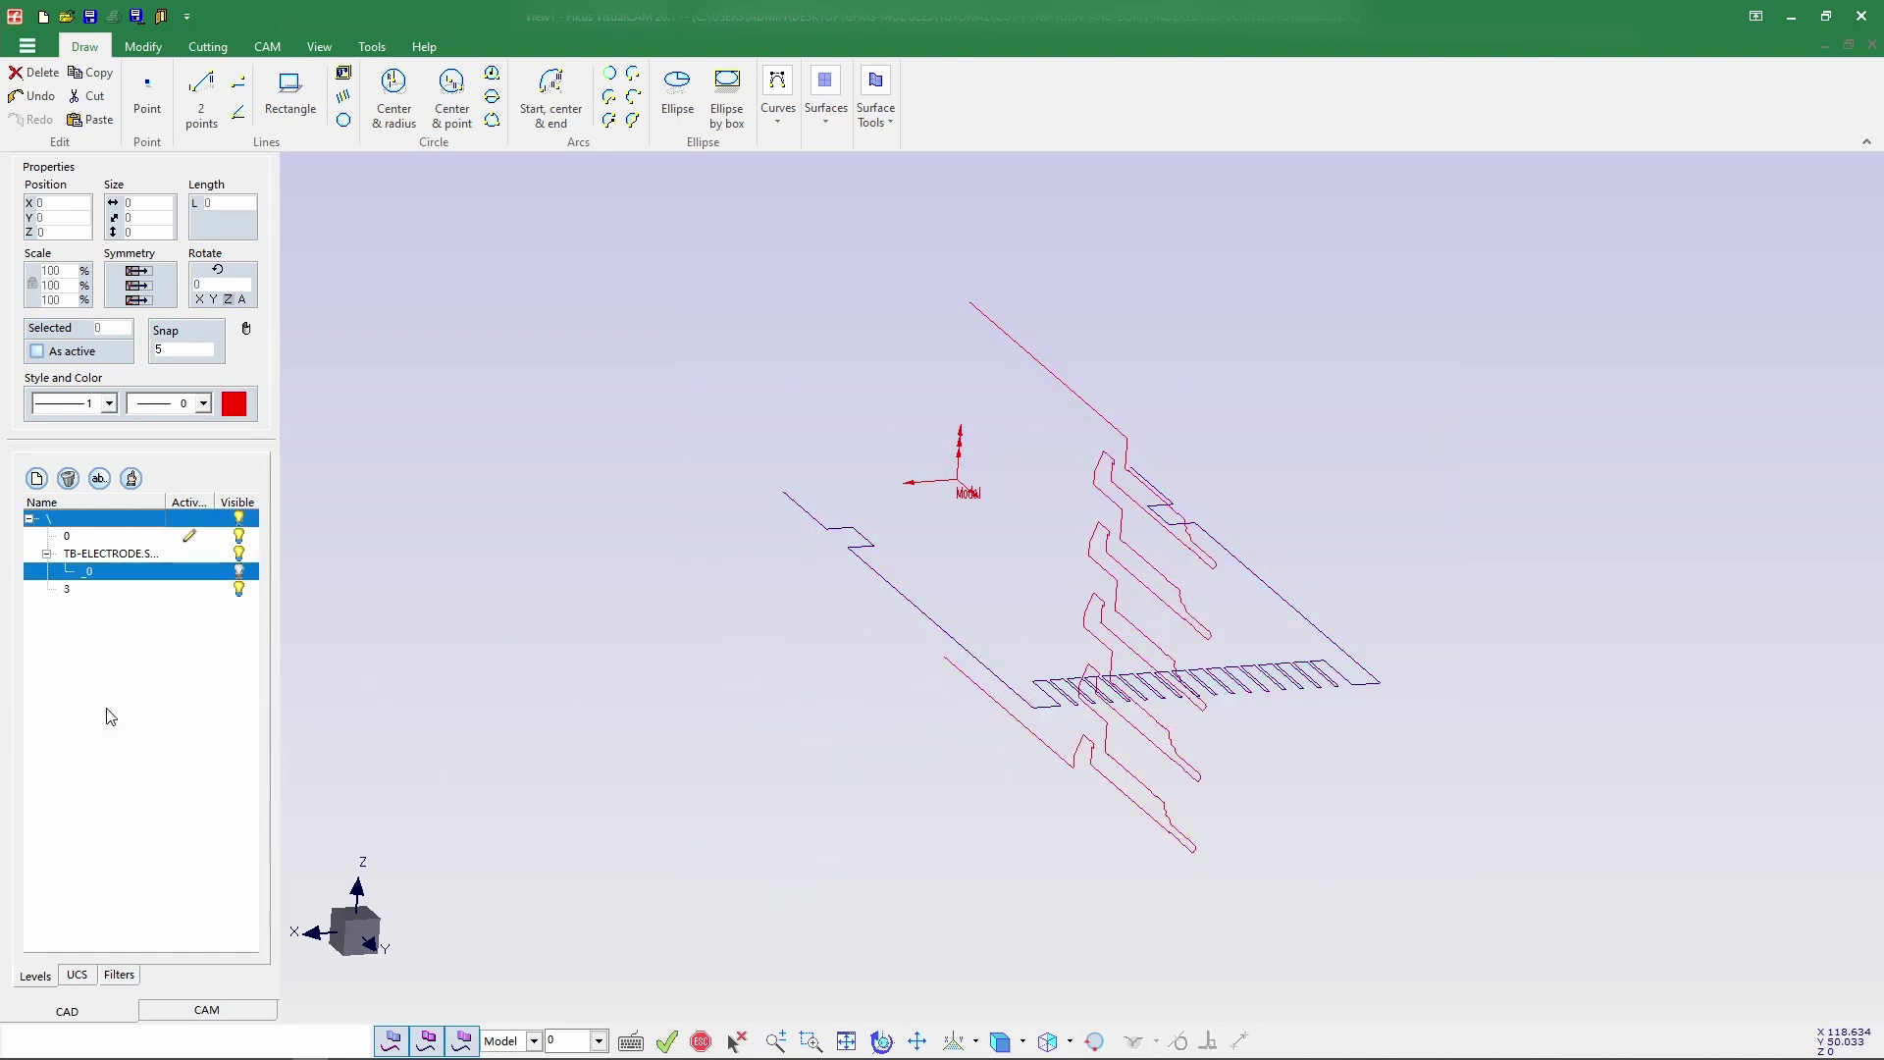
left_click(237, 591)
left_click(237, 591)
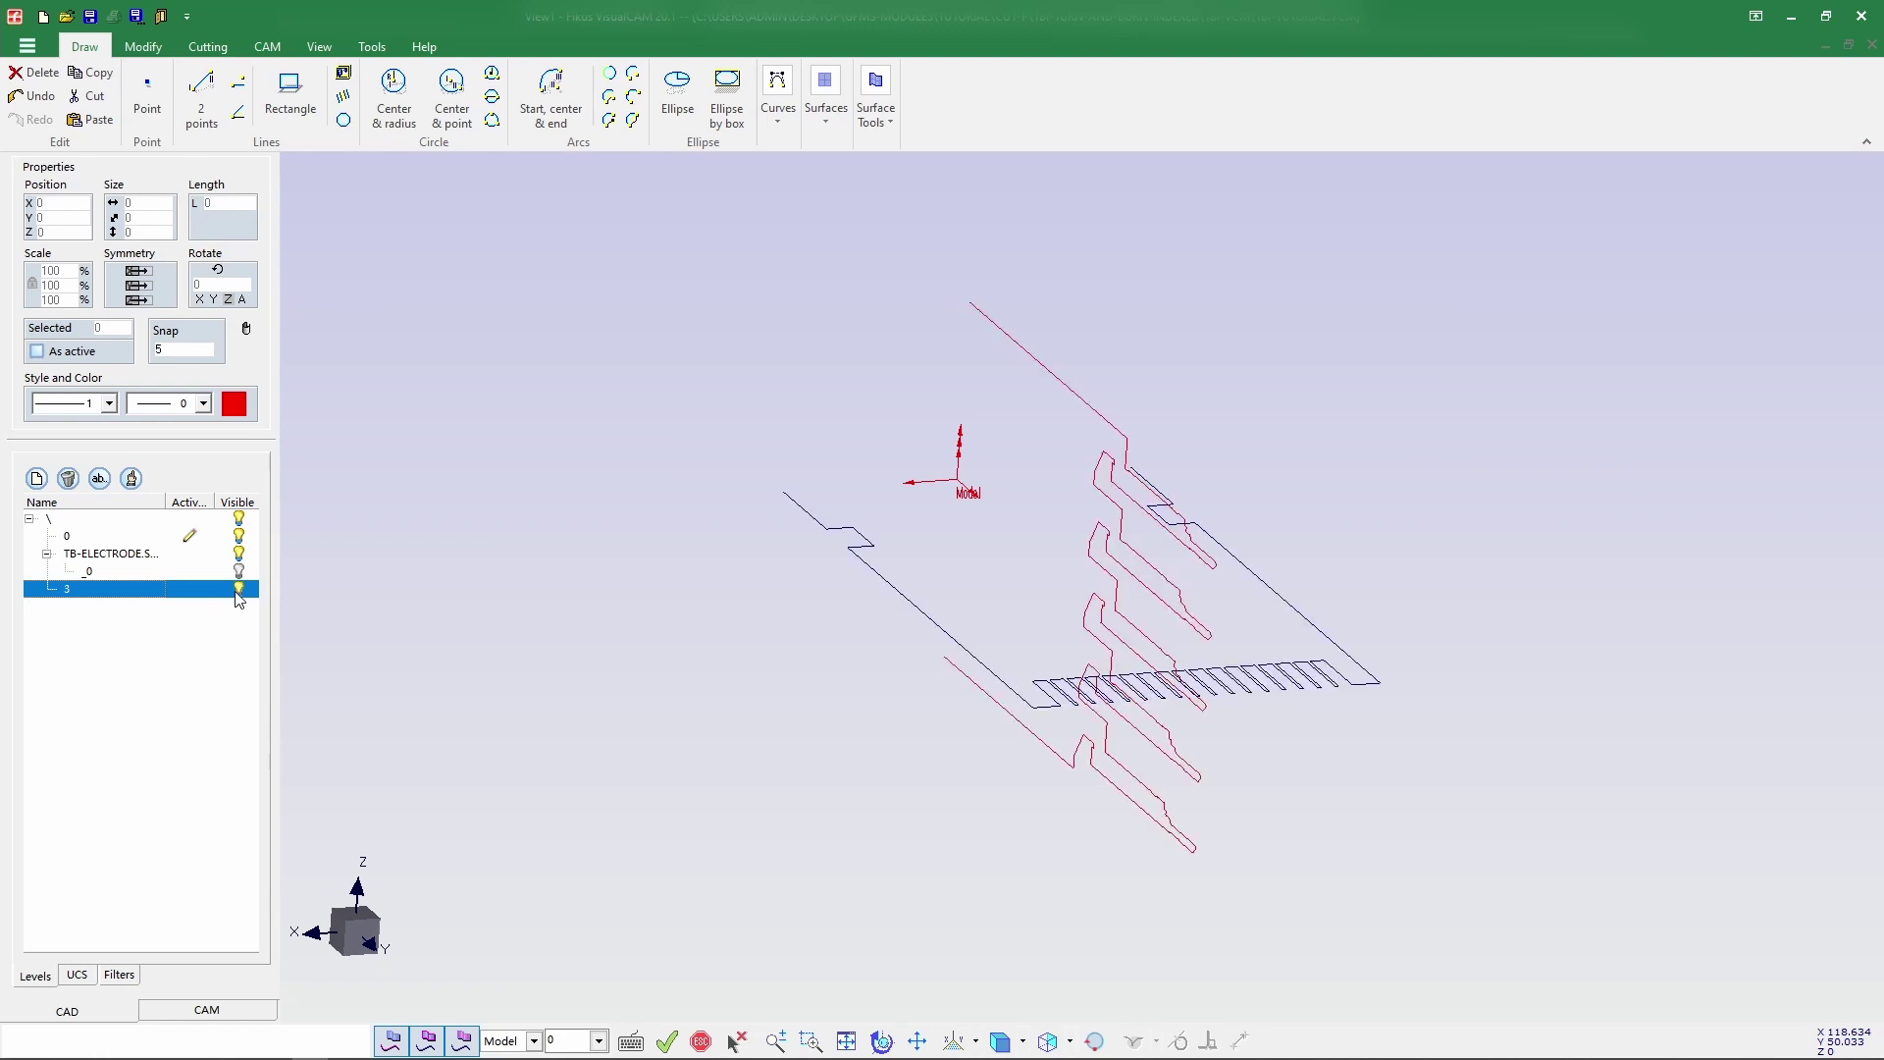
left_click(238, 573)
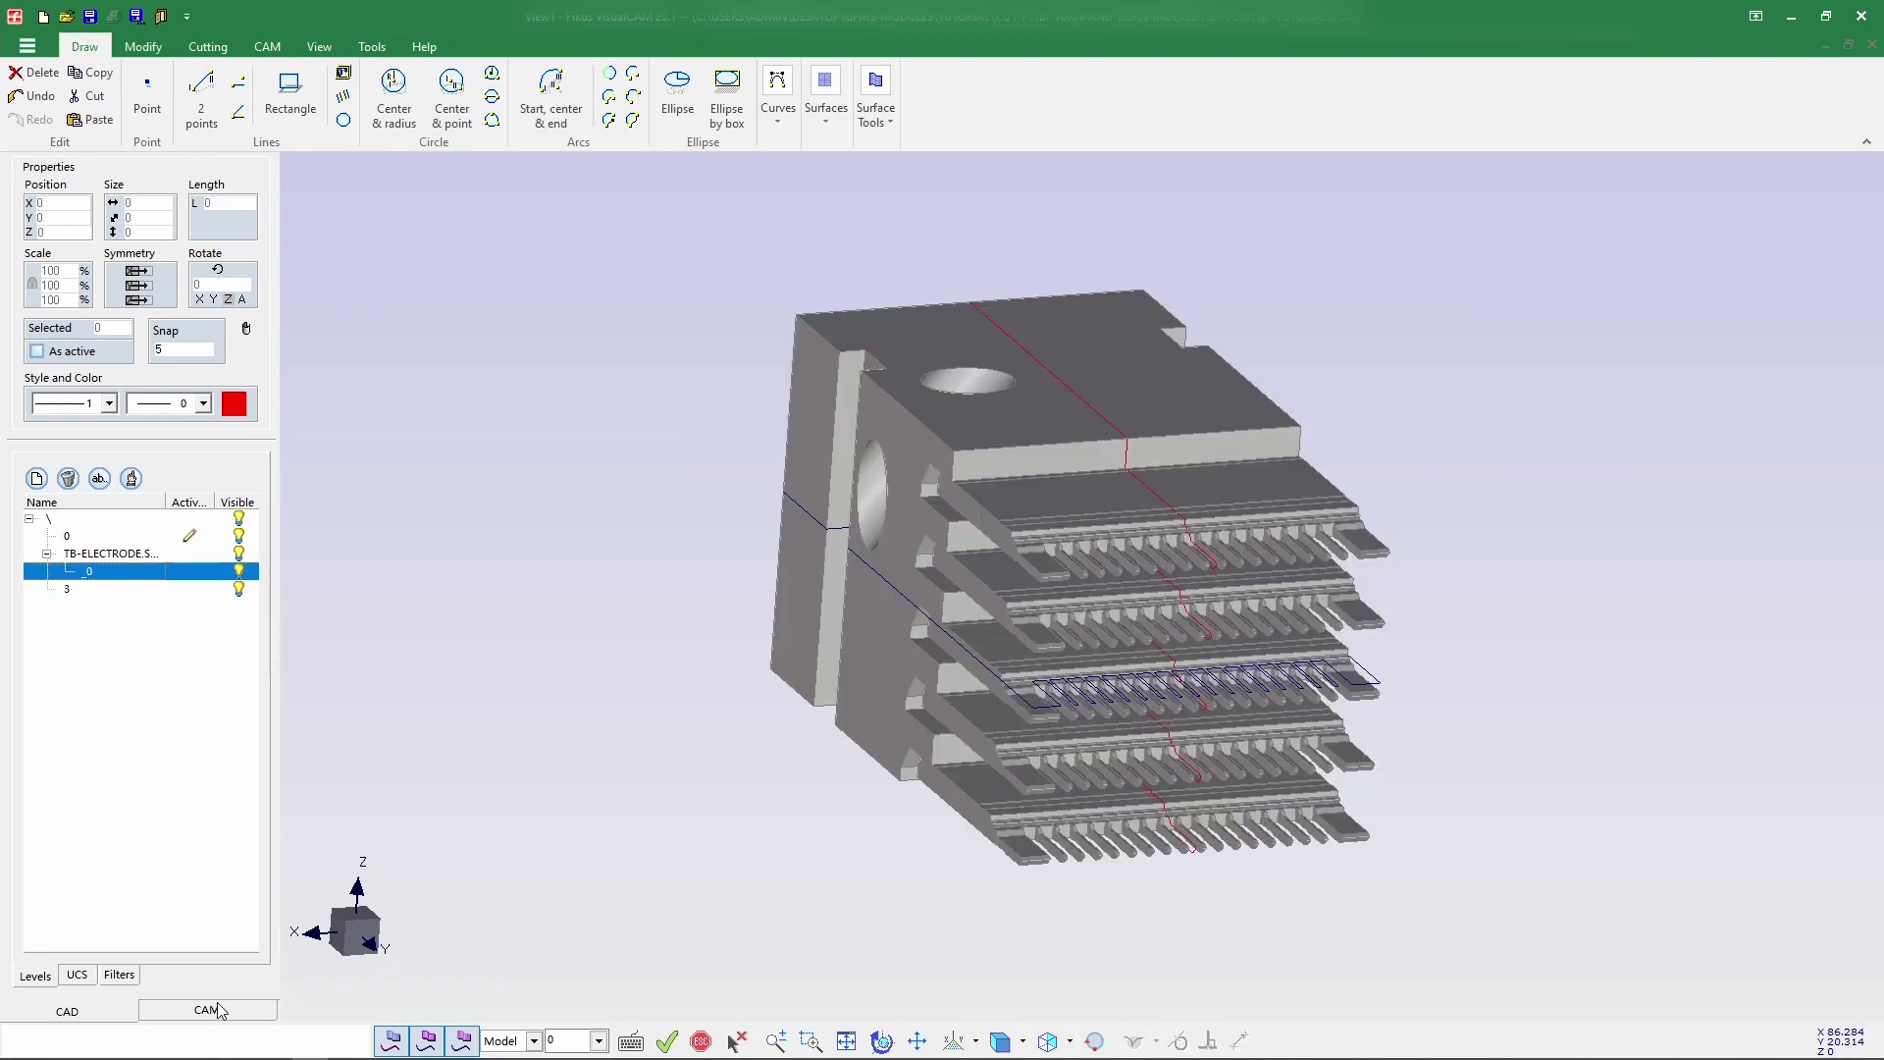
Create wire EDM toolpath T1 for the AgieCharmilles CUT P 550 as Turn&Burn Indexed with Rotary Axis Y, including a geometry node.
left_click(267, 46)
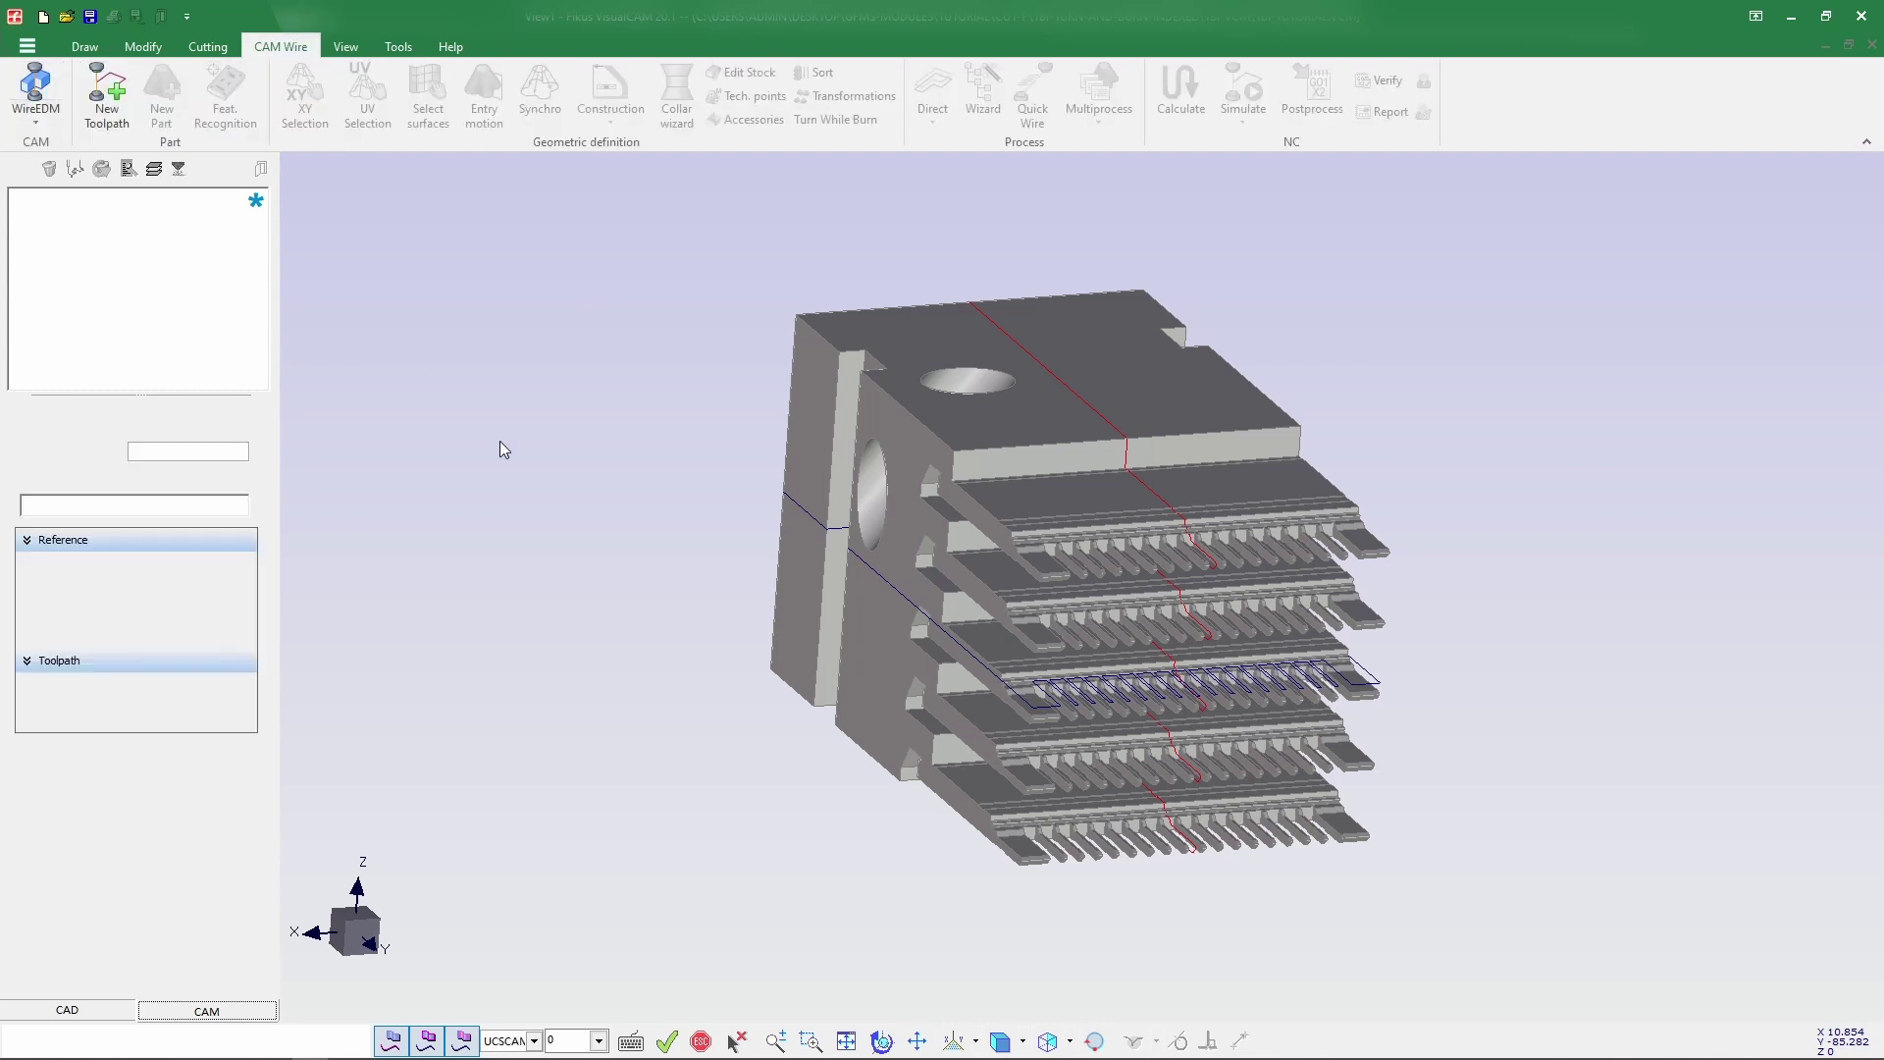
left_click(241, 690)
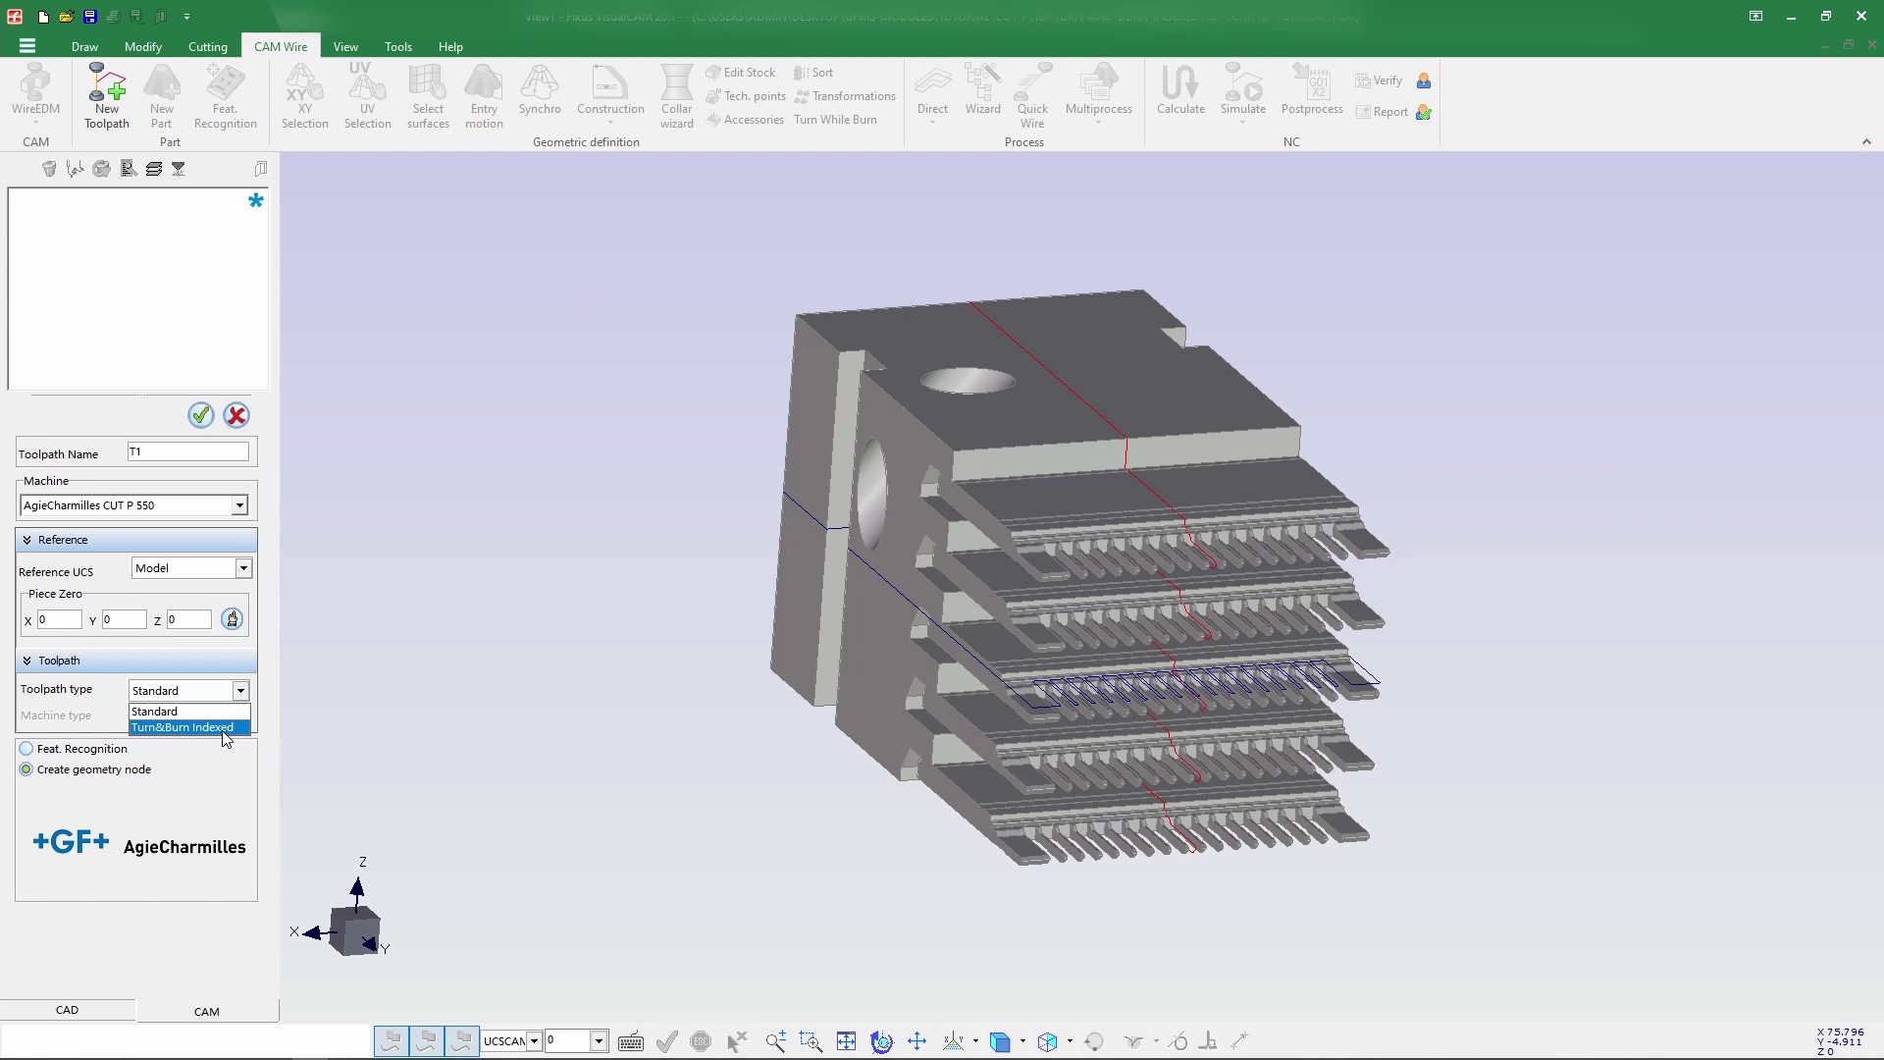
left_click(225, 728)
left_click(239, 717)
left_click(211, 769)
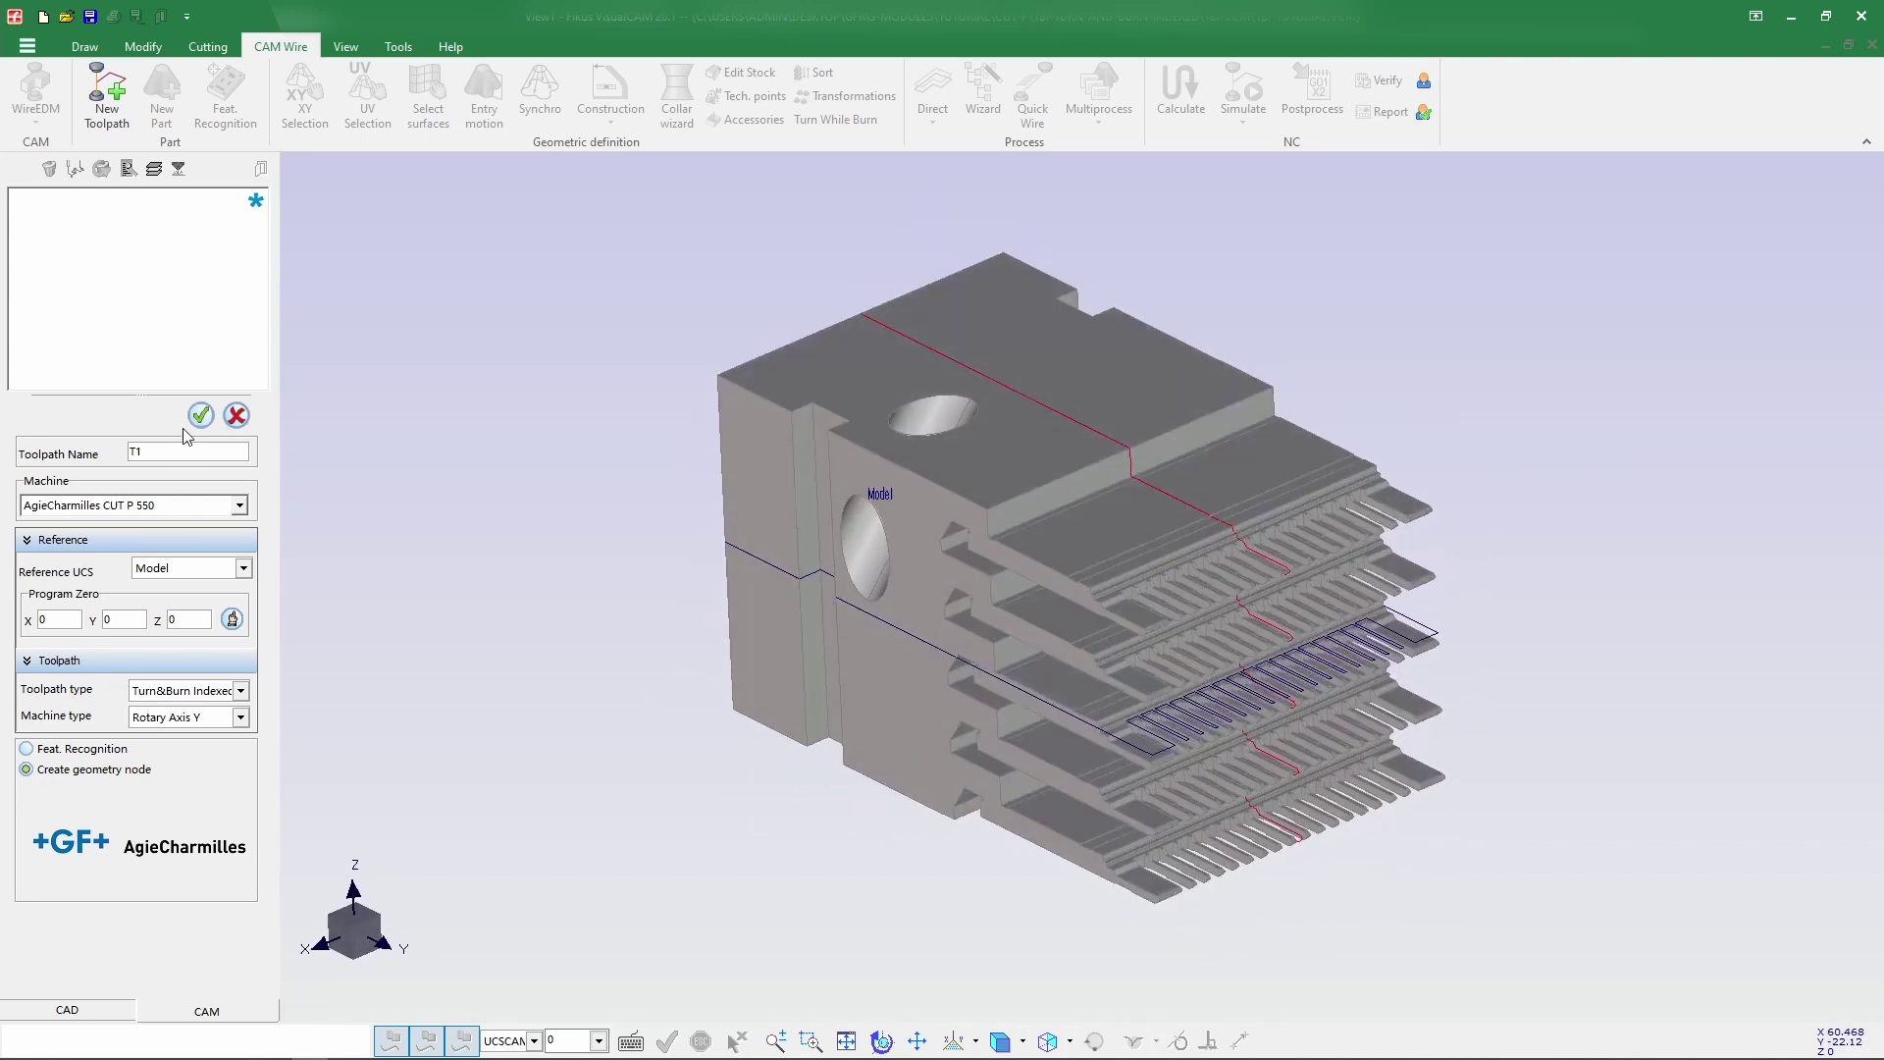
left_click(202, 415)
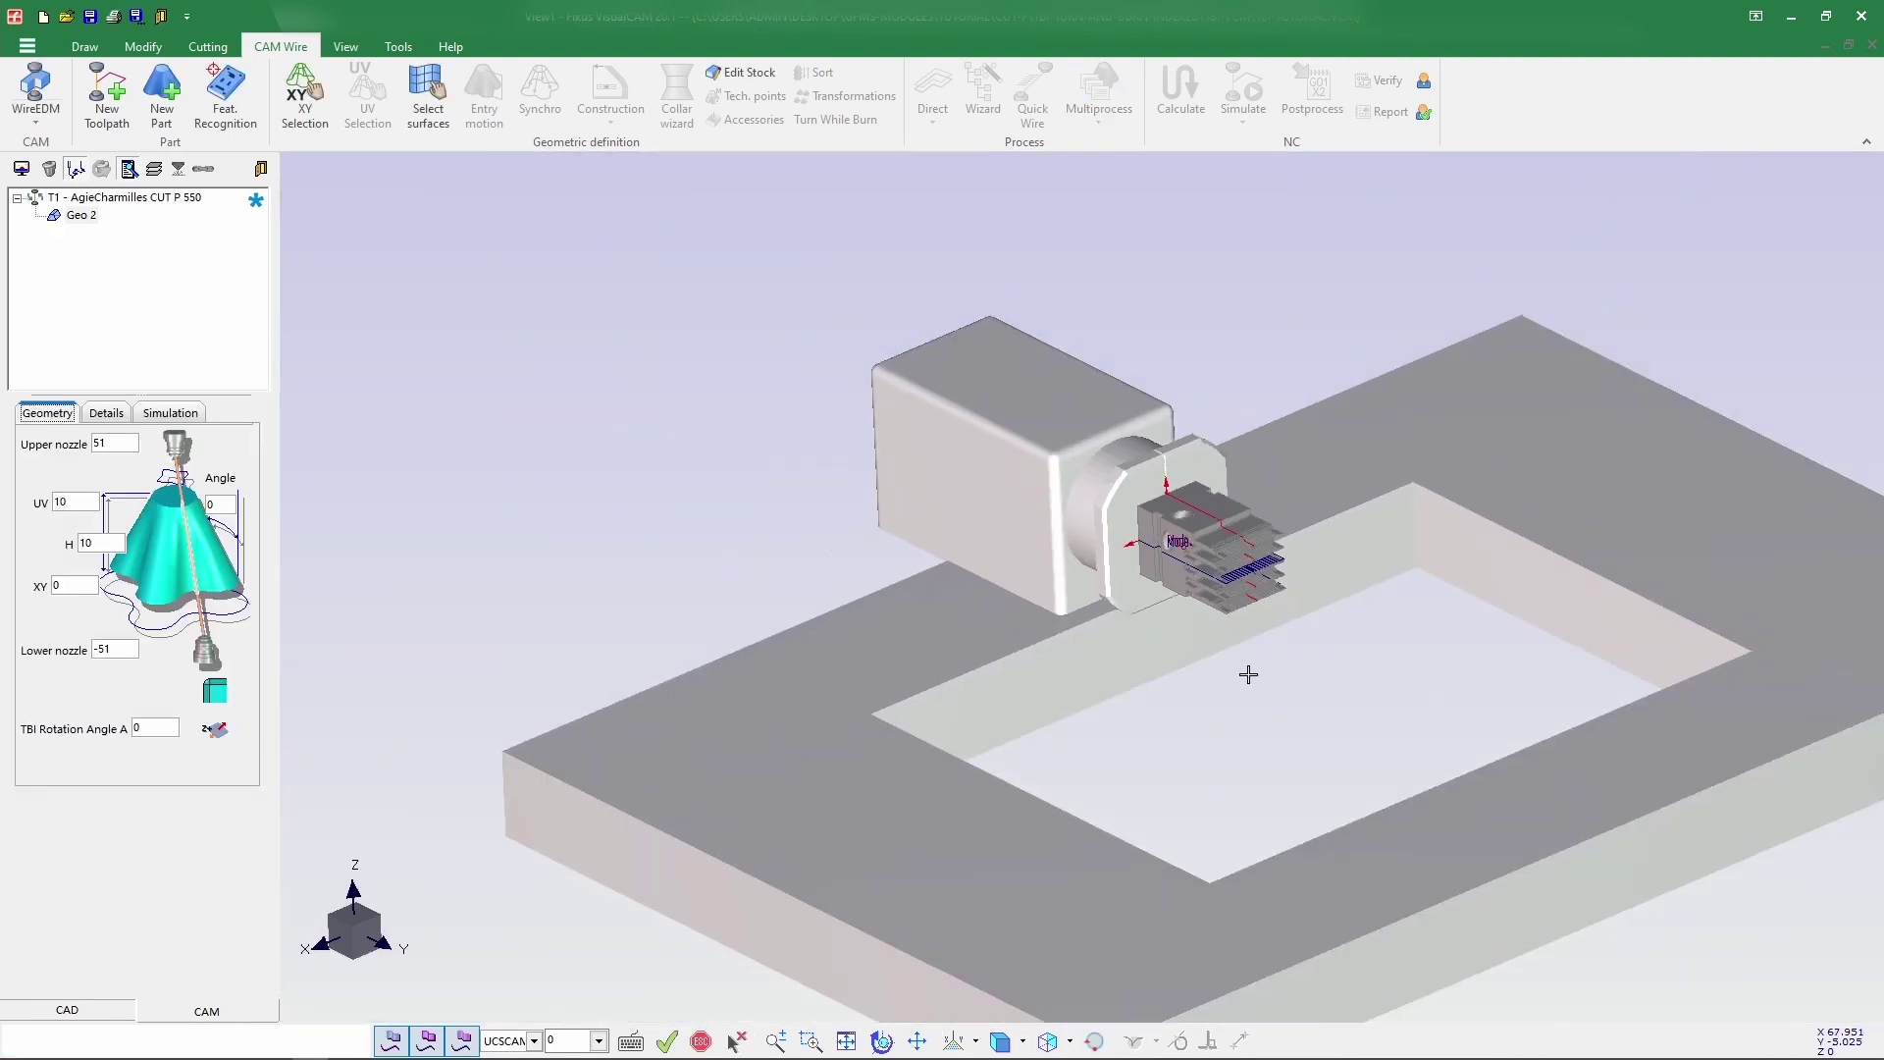
mouse_move(1244, 644)
middle_mouse_down()
mouse_move(1294, 505)
mouse_move(1270, 618)
middle_mouse_up()
scroll(1217, 555, "up", 5)
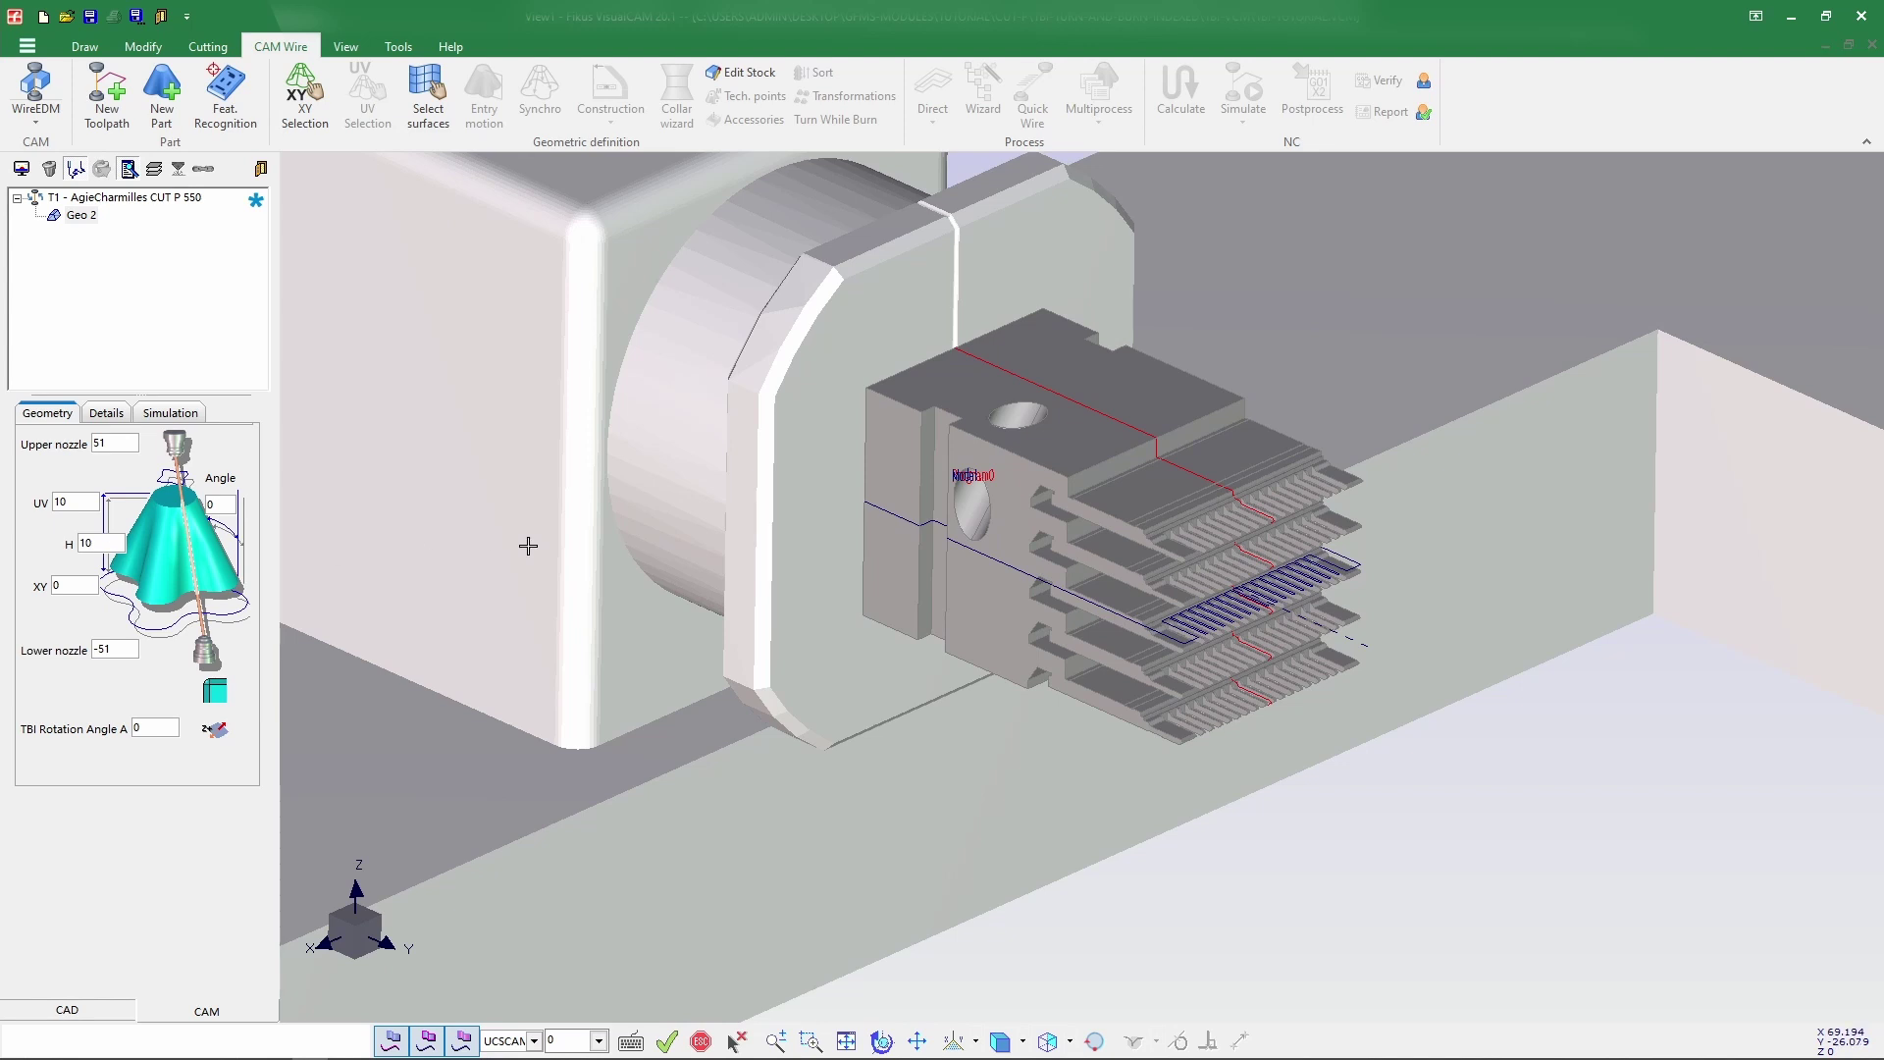
Assign the red contour as the XY geometry of Geo 2, using automatic angle detection in the TurnBurn options.
left_click(304, 98)
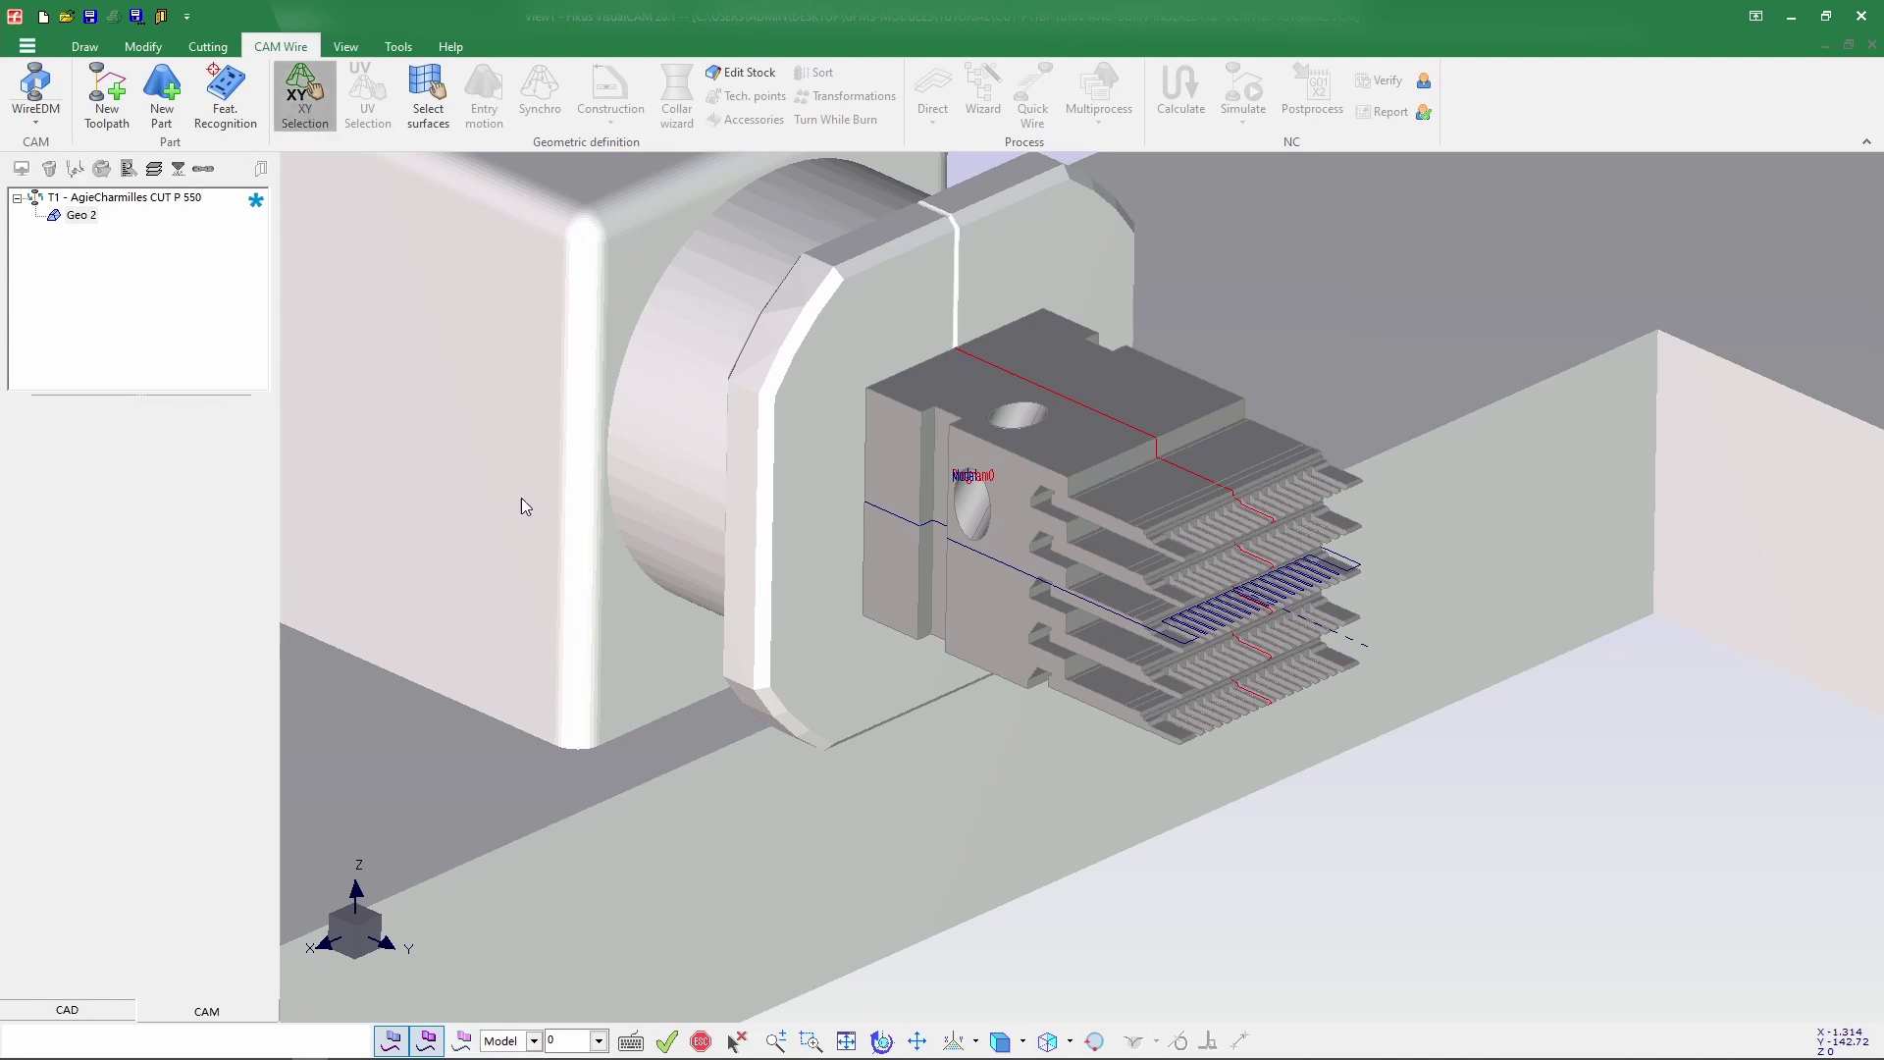
left_click(967, 559)
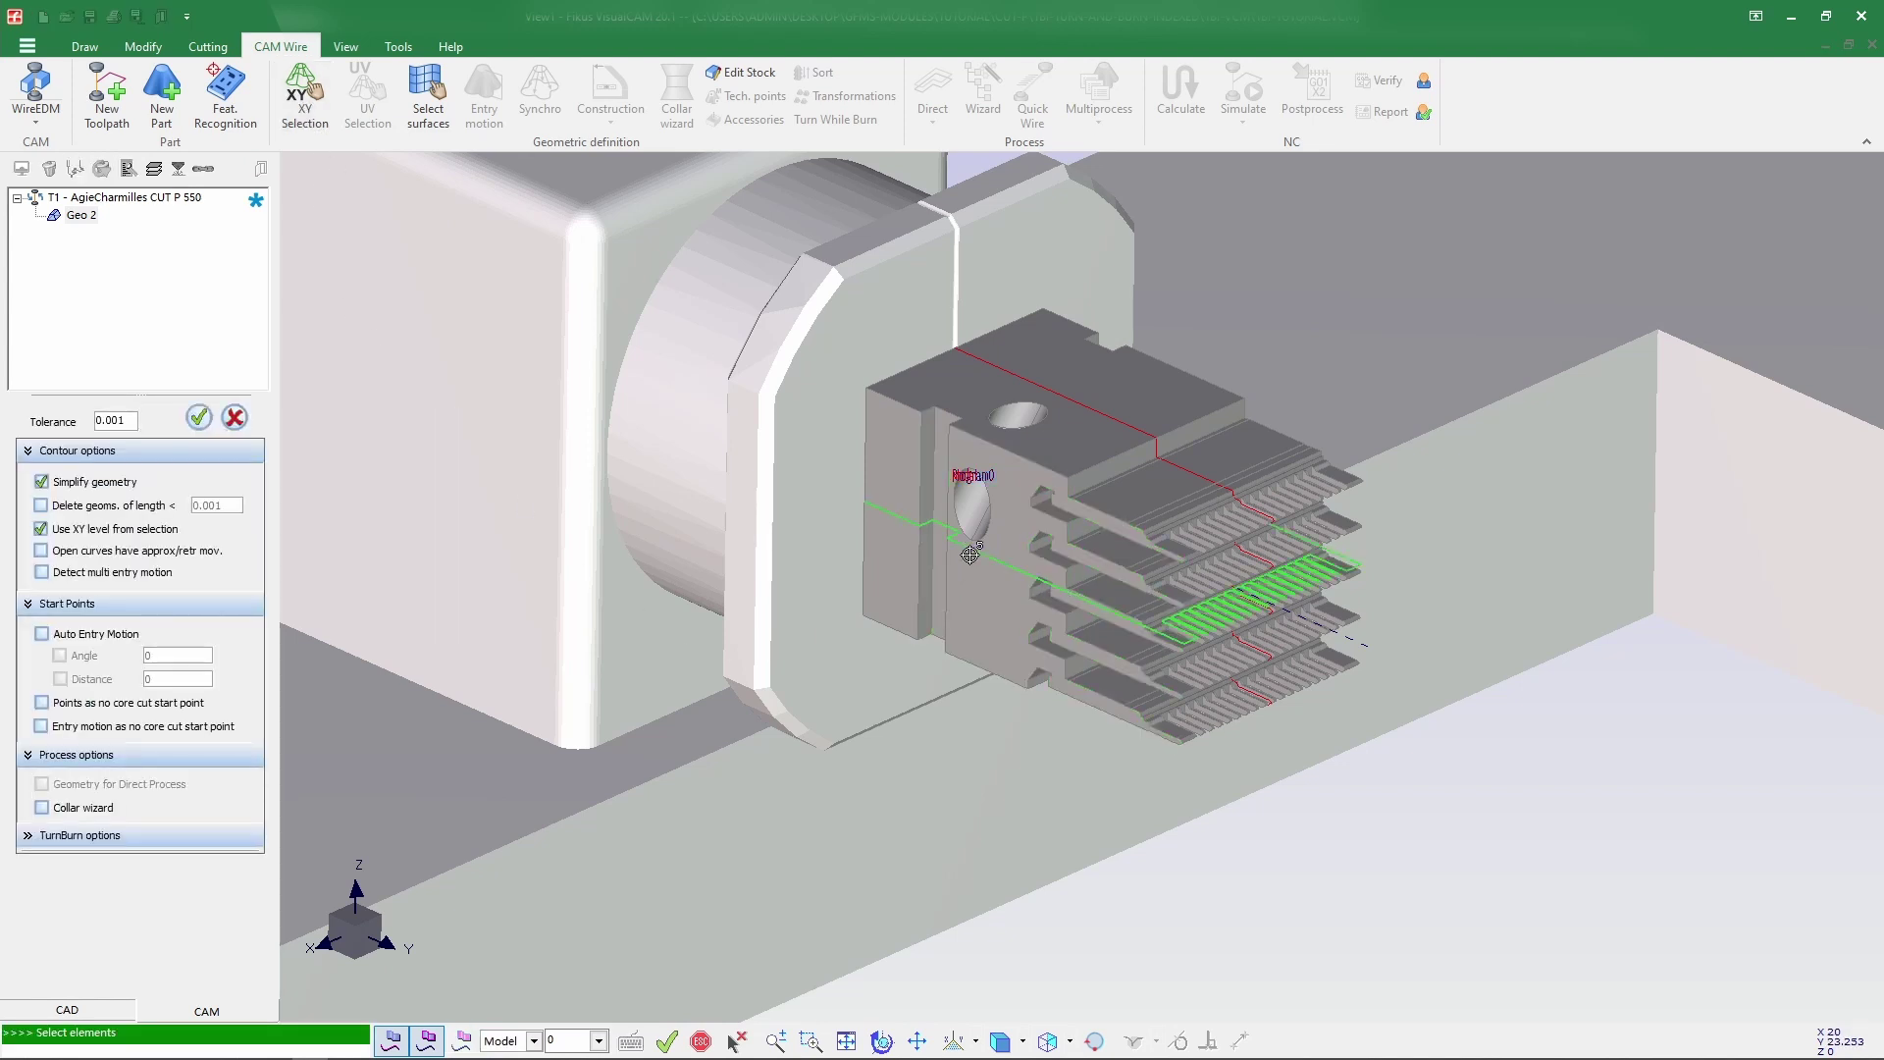
left_click(41, 839)
scroll(41, 836, "down", 4)
scroll(1241, 535, "up", 3)
scroll(1241, 534, "up", 2)
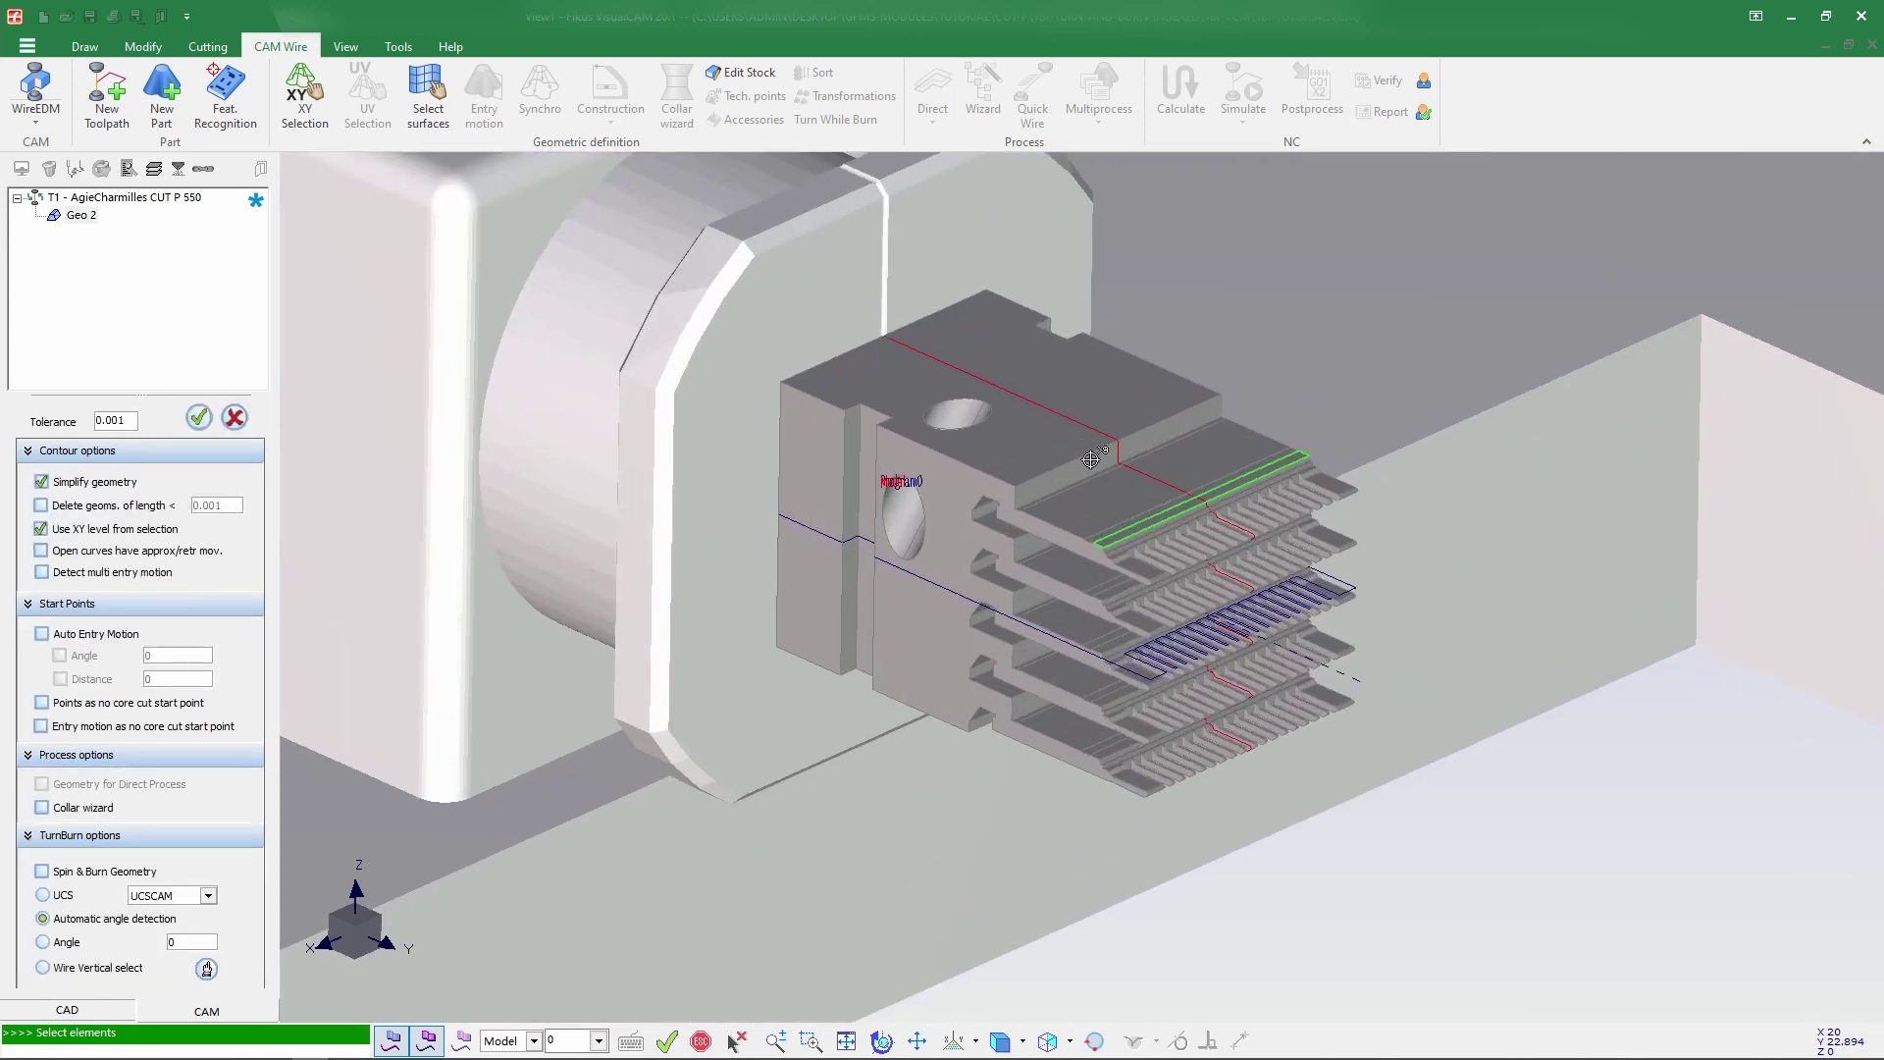
left_click(1040, 410)
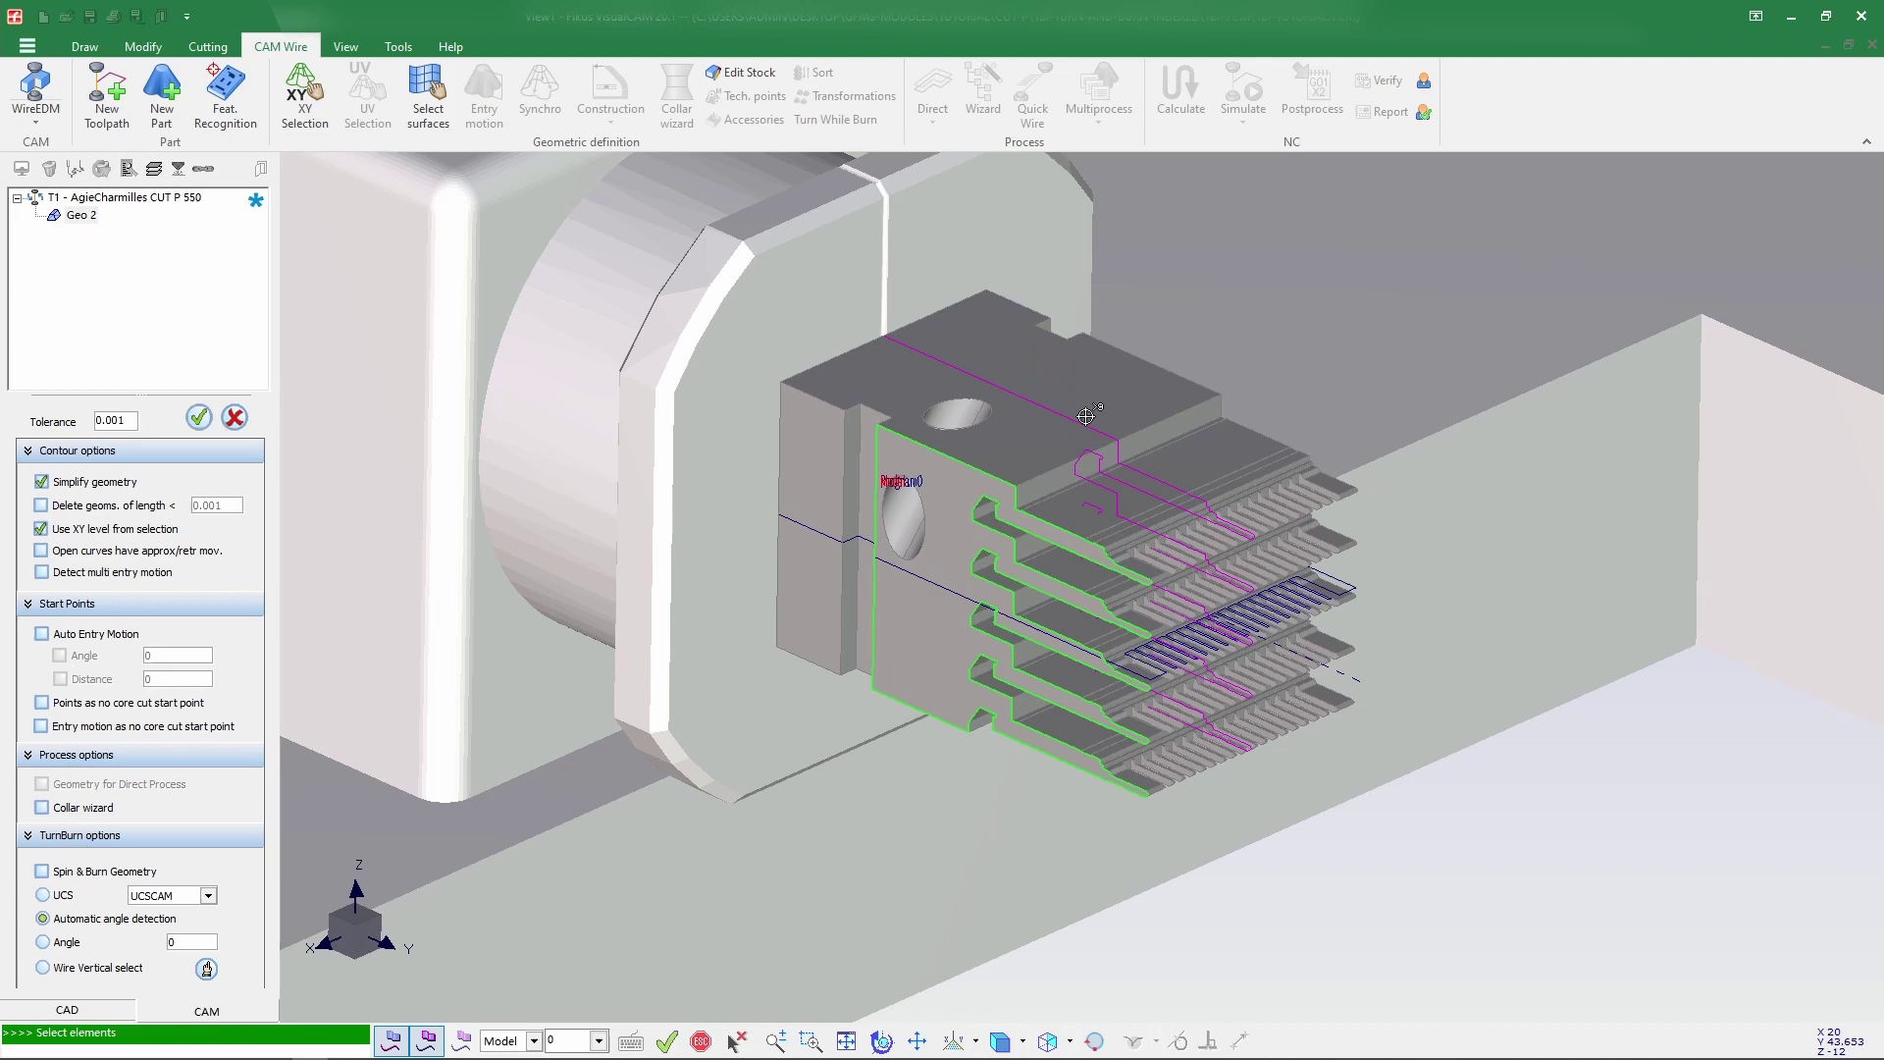
left_click(199, 419)
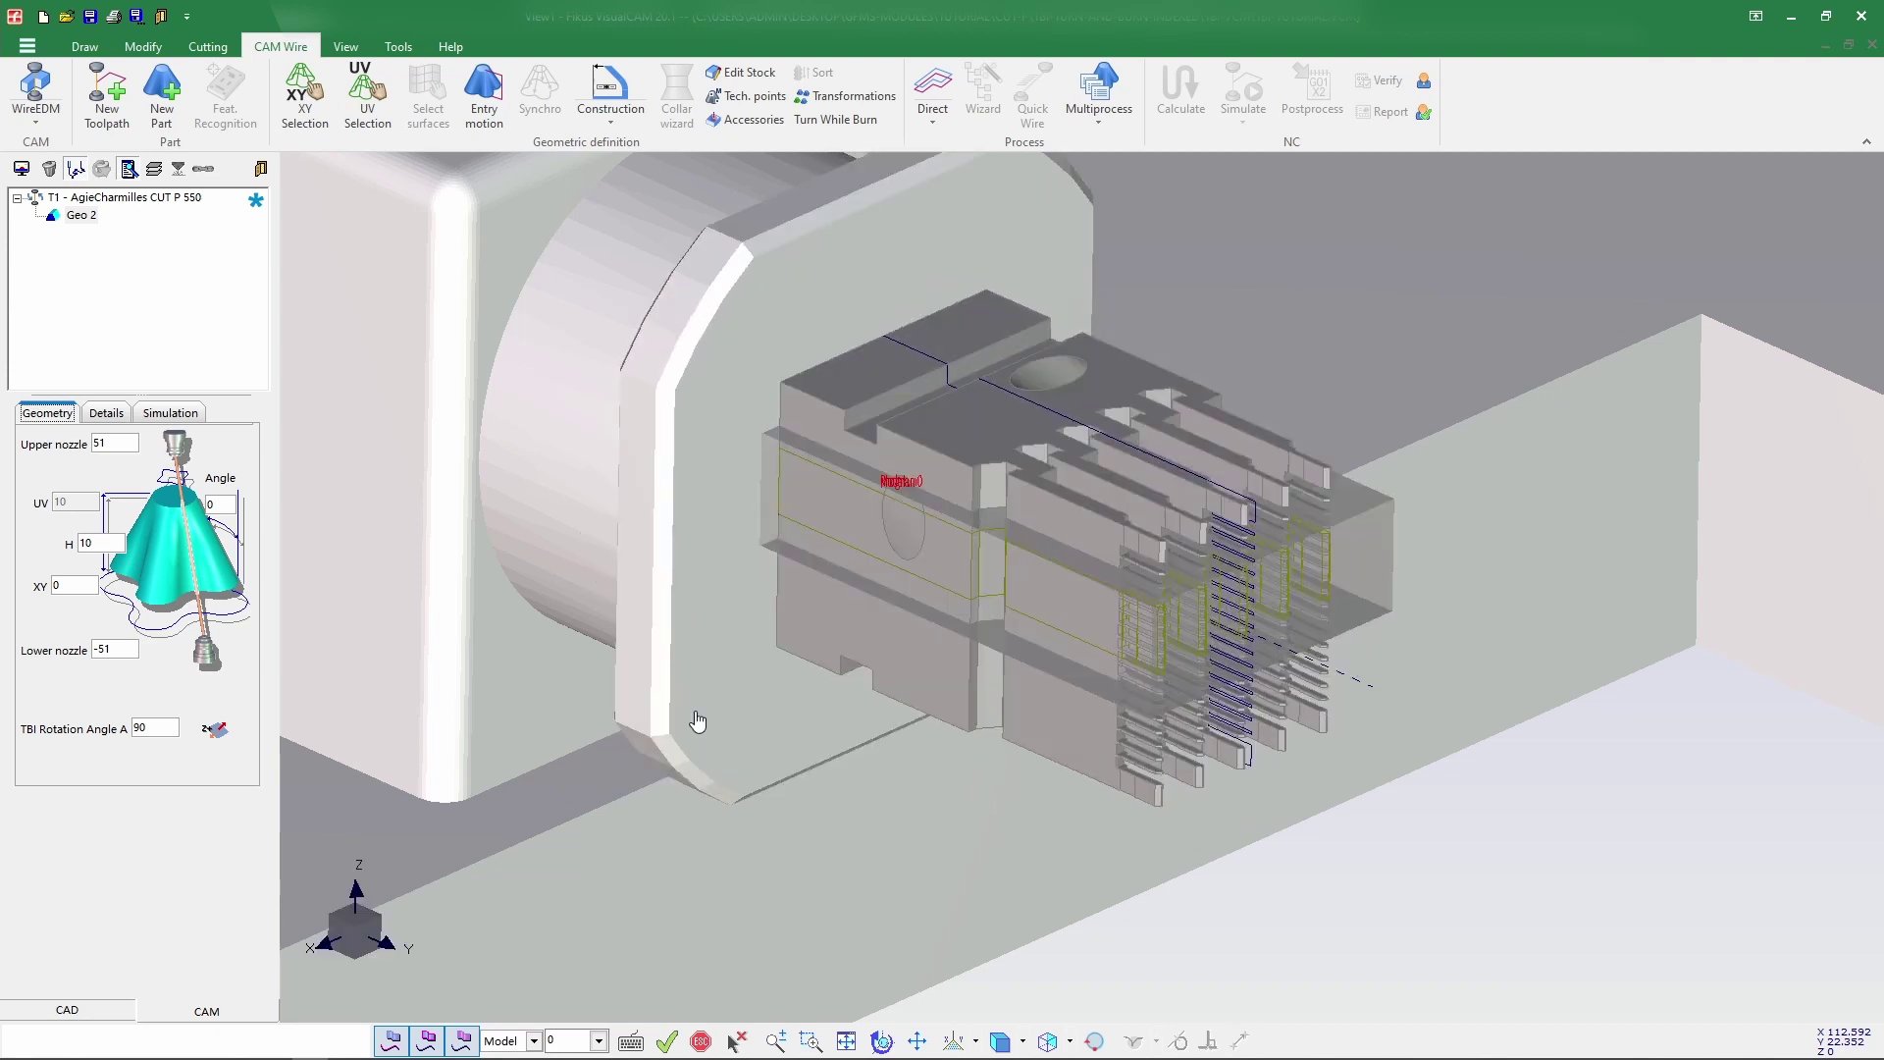
Set Geo 2's XY level to -20 and height H to 40 by picking the electrode's lower and upper faces.
left_click(80, 584)
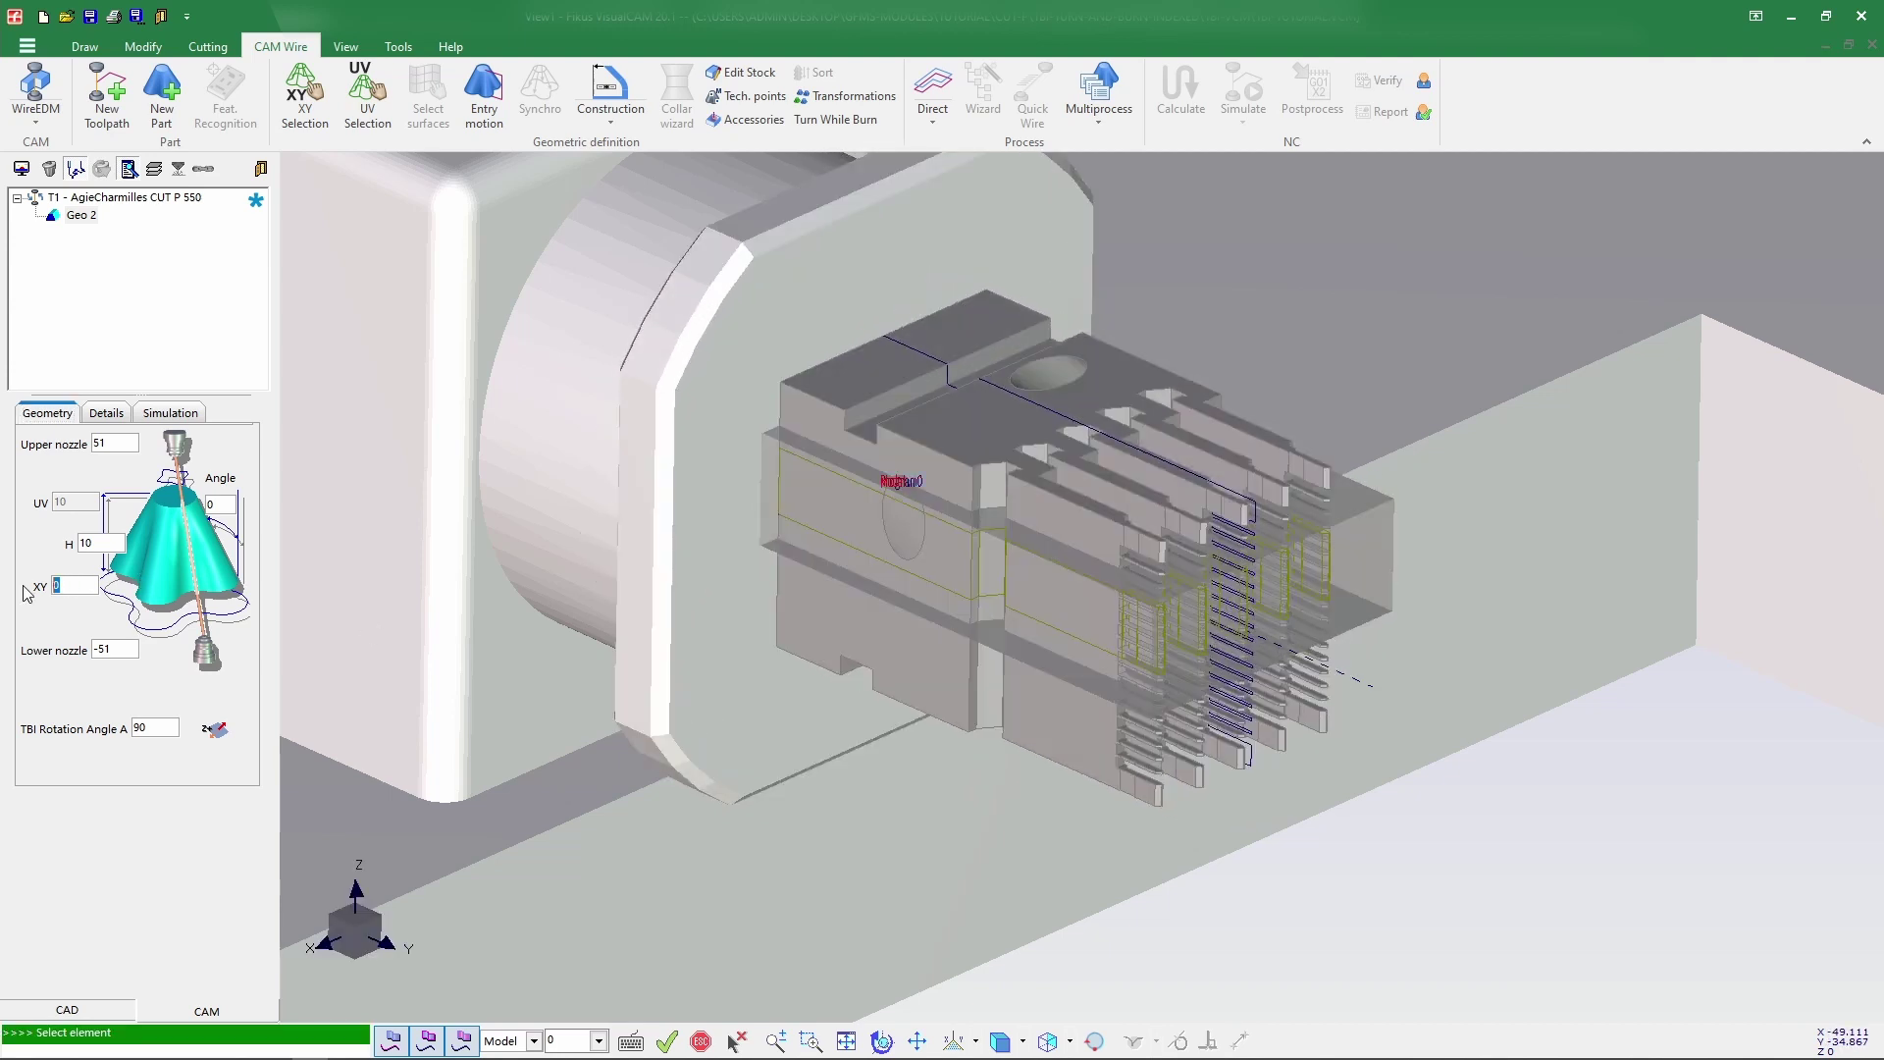
left_click(952, 729)
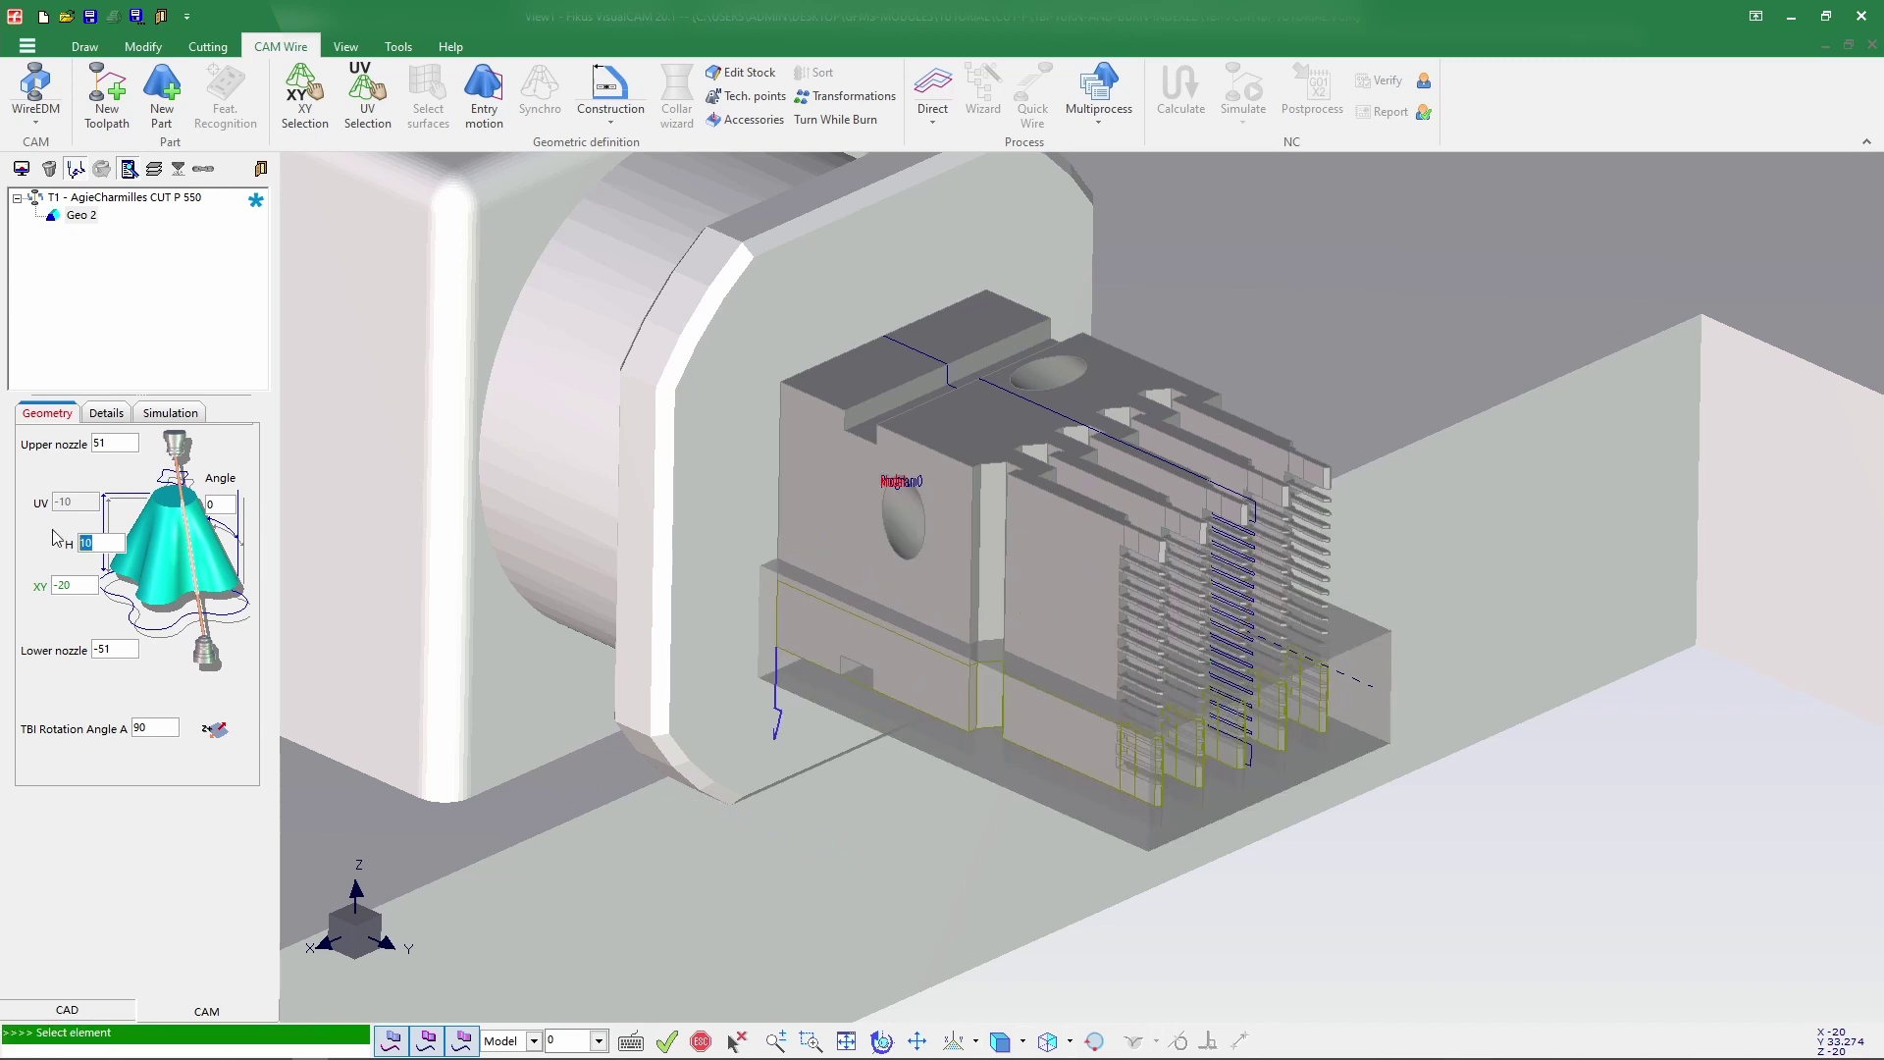
left_click(922, 448)
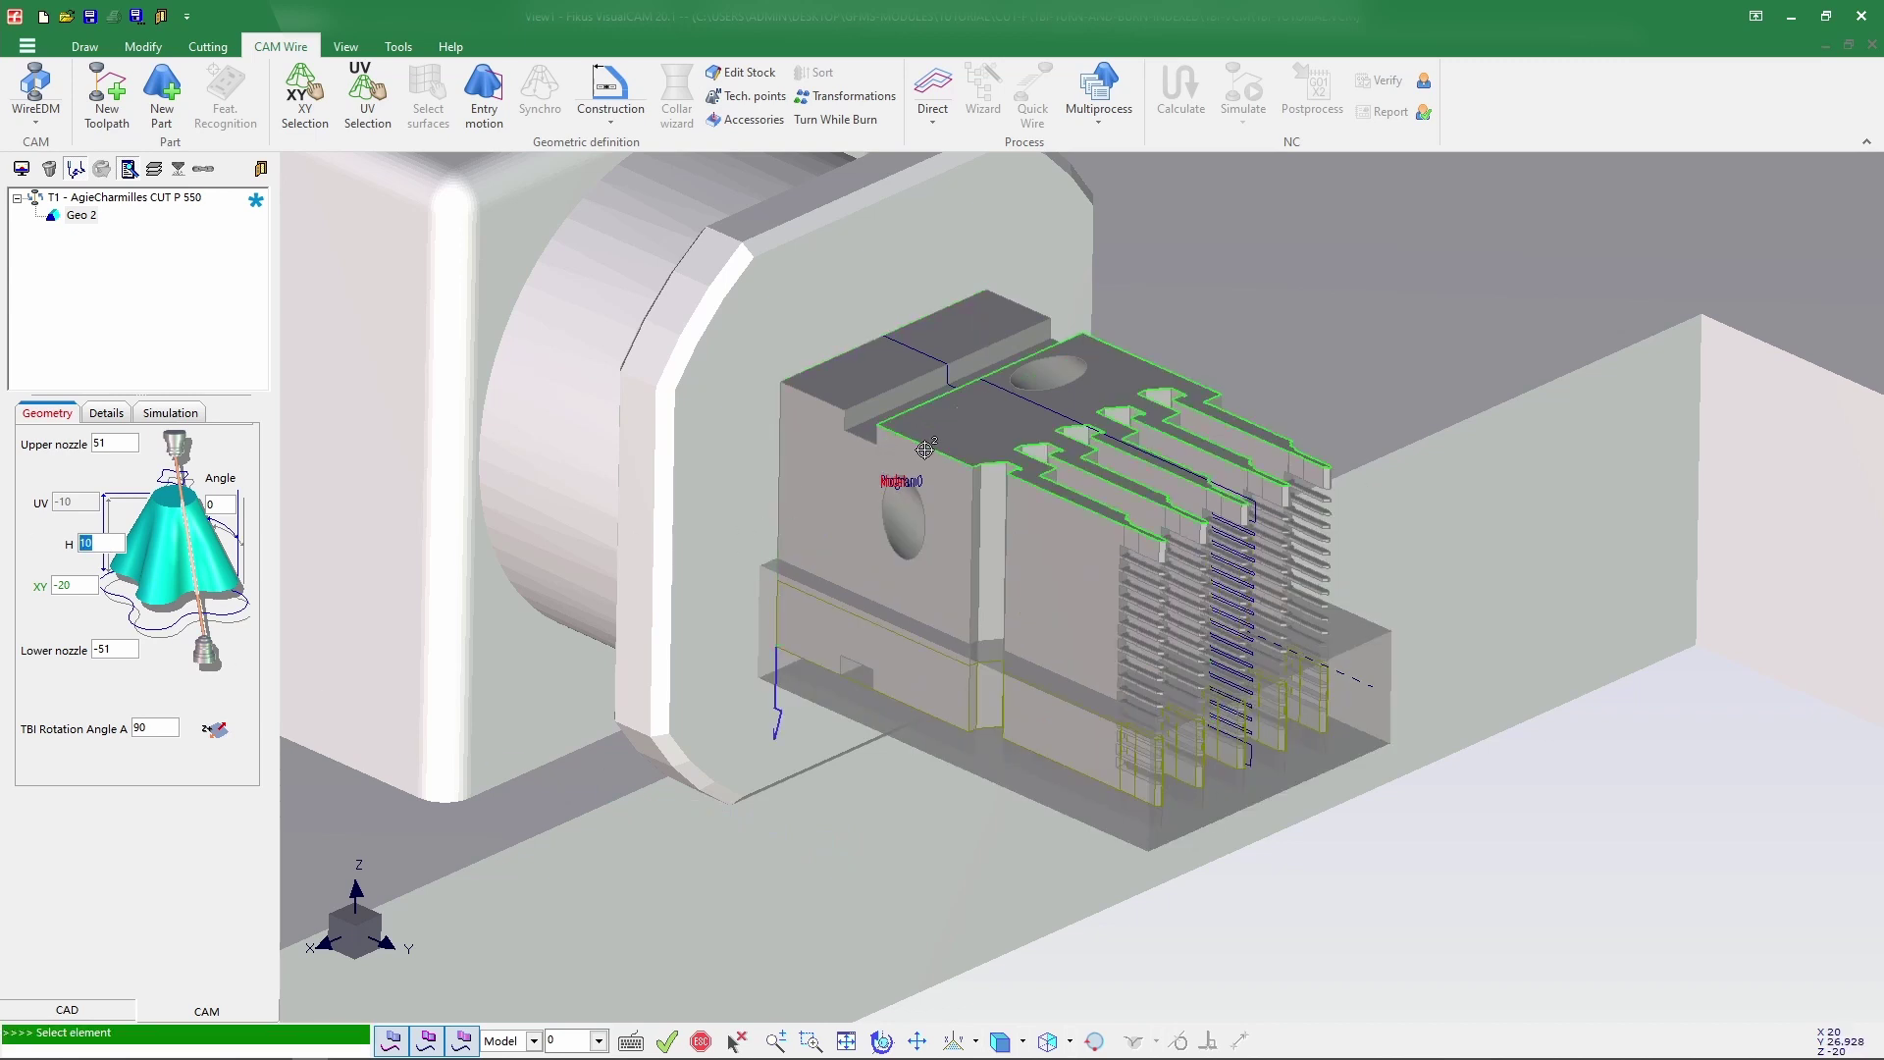
left_click(925, 449)
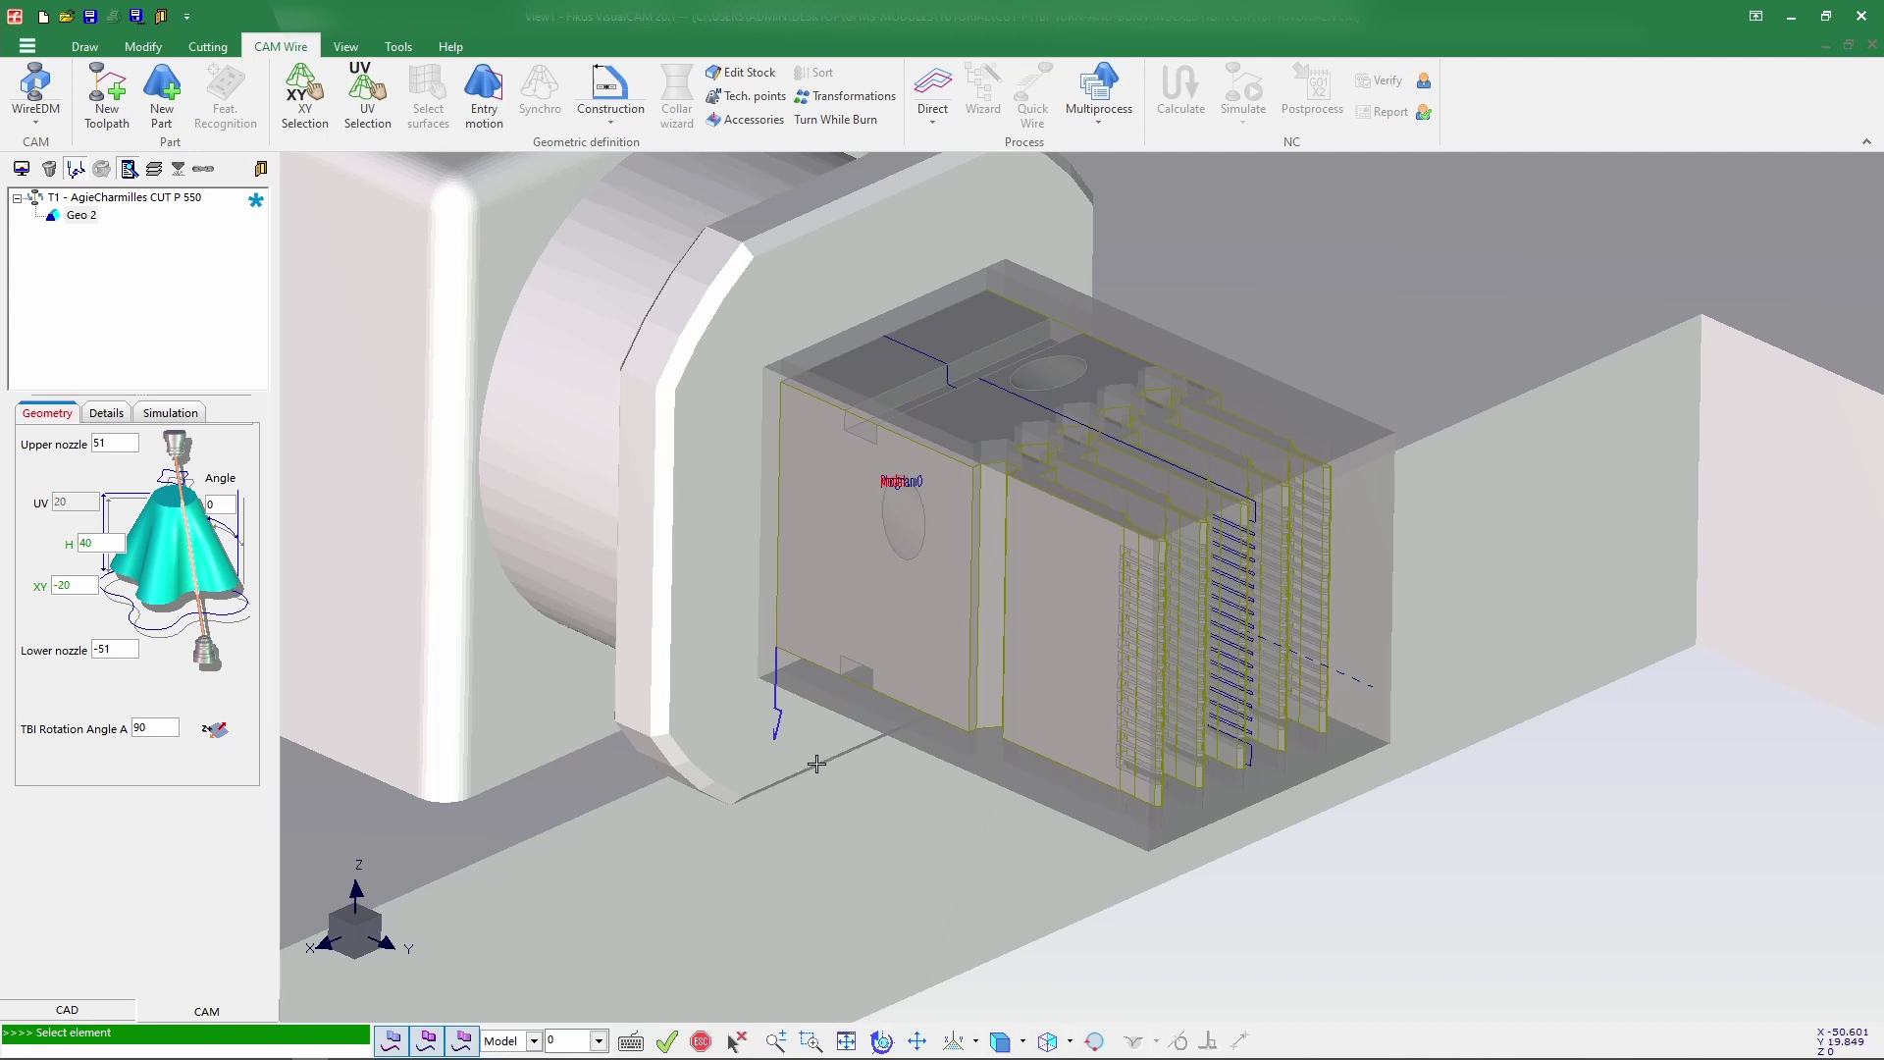
left_click(840, 412)
Flip the side marker of Geo 2's open contour so it points outward from the electrode.
left_click(106, 414)
left_click(171, 655)
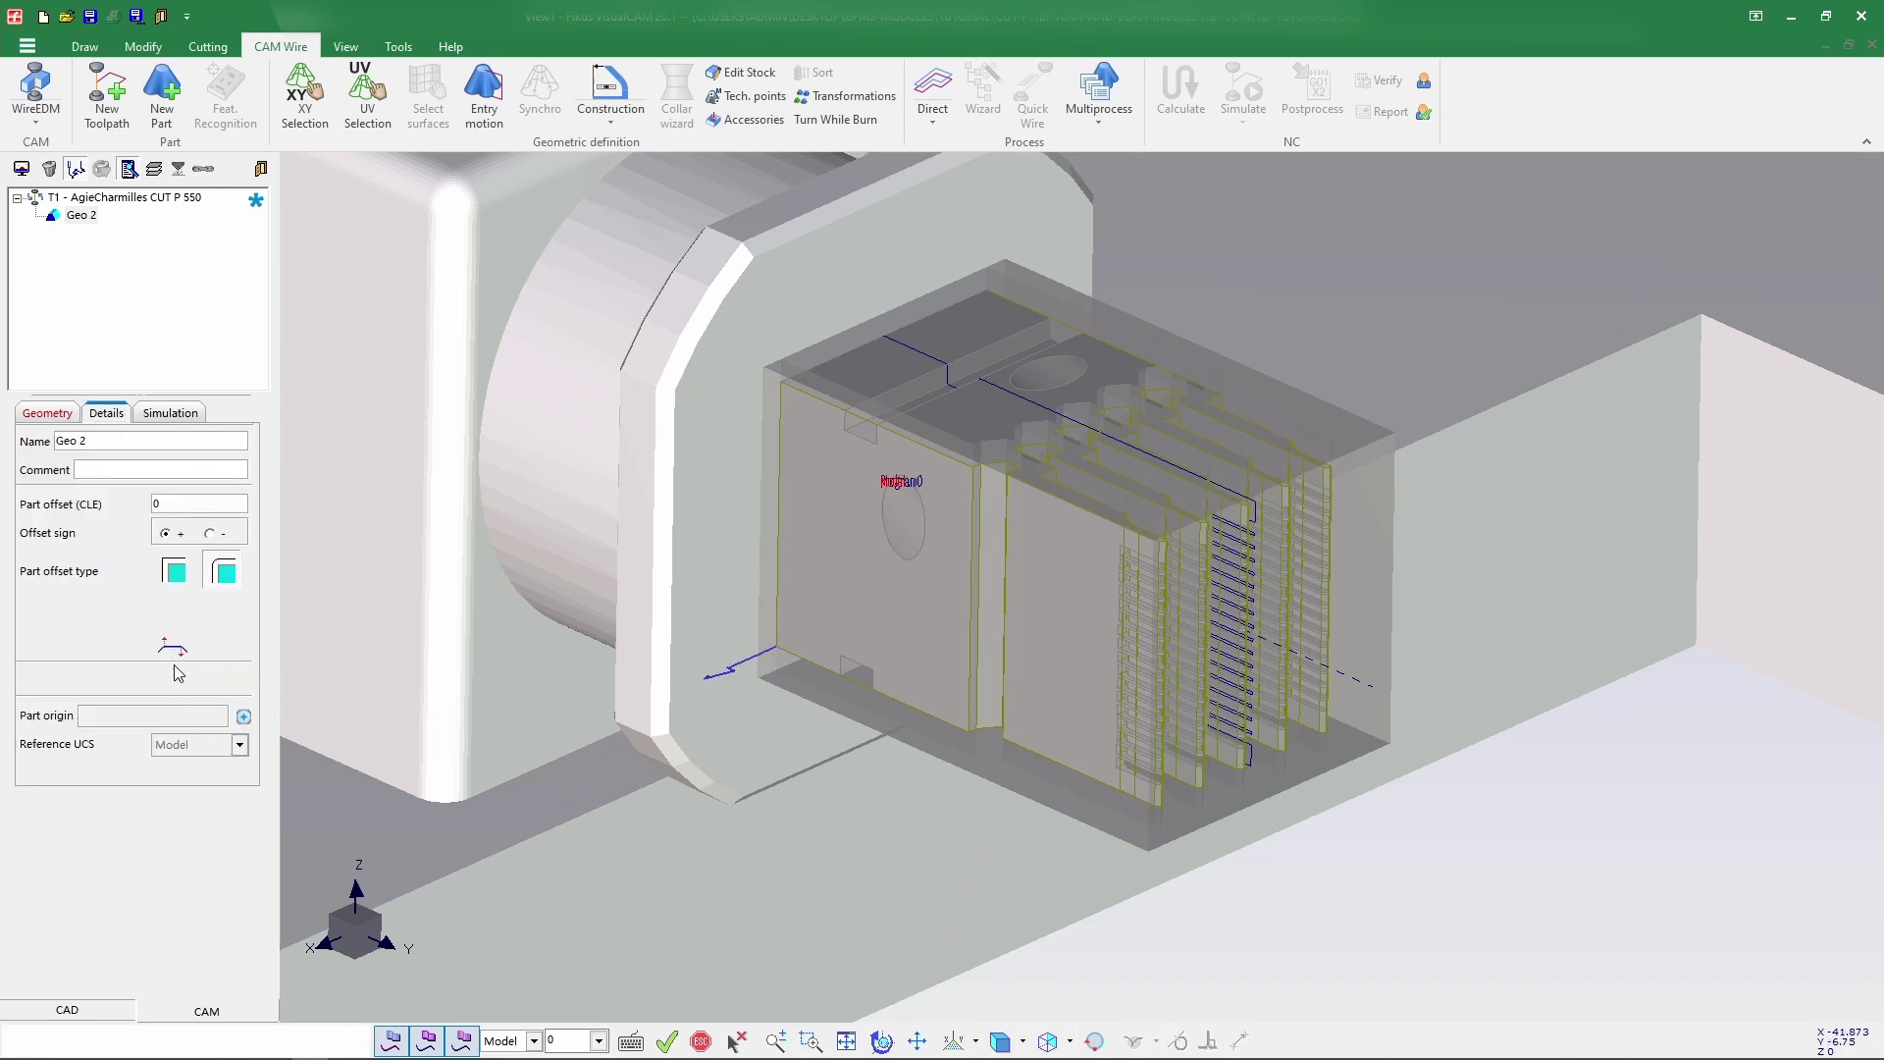
left_click(170, 655)
left_click(49, 413)
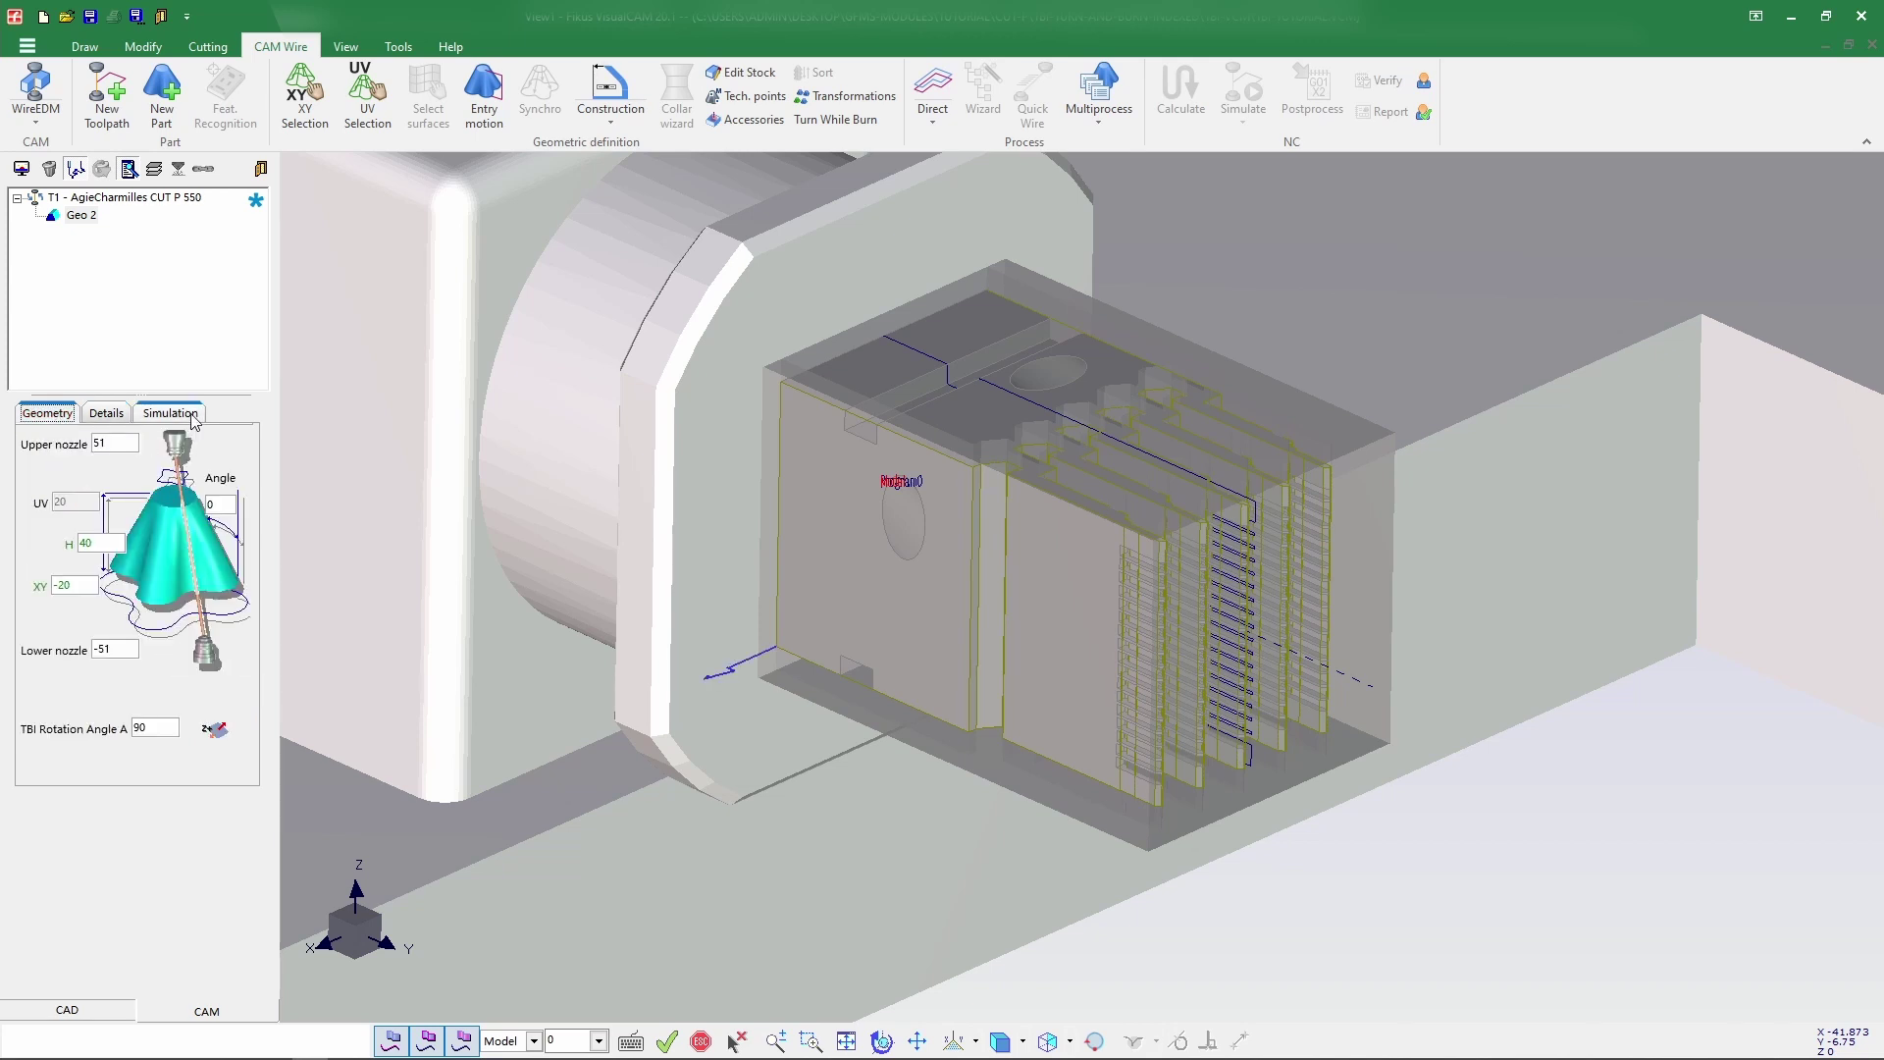
Add XY-perpendicular entry and retraction motions of length 5 at the clamping-end endpoints of the Geo 2 contour.
left_click(484, 99)
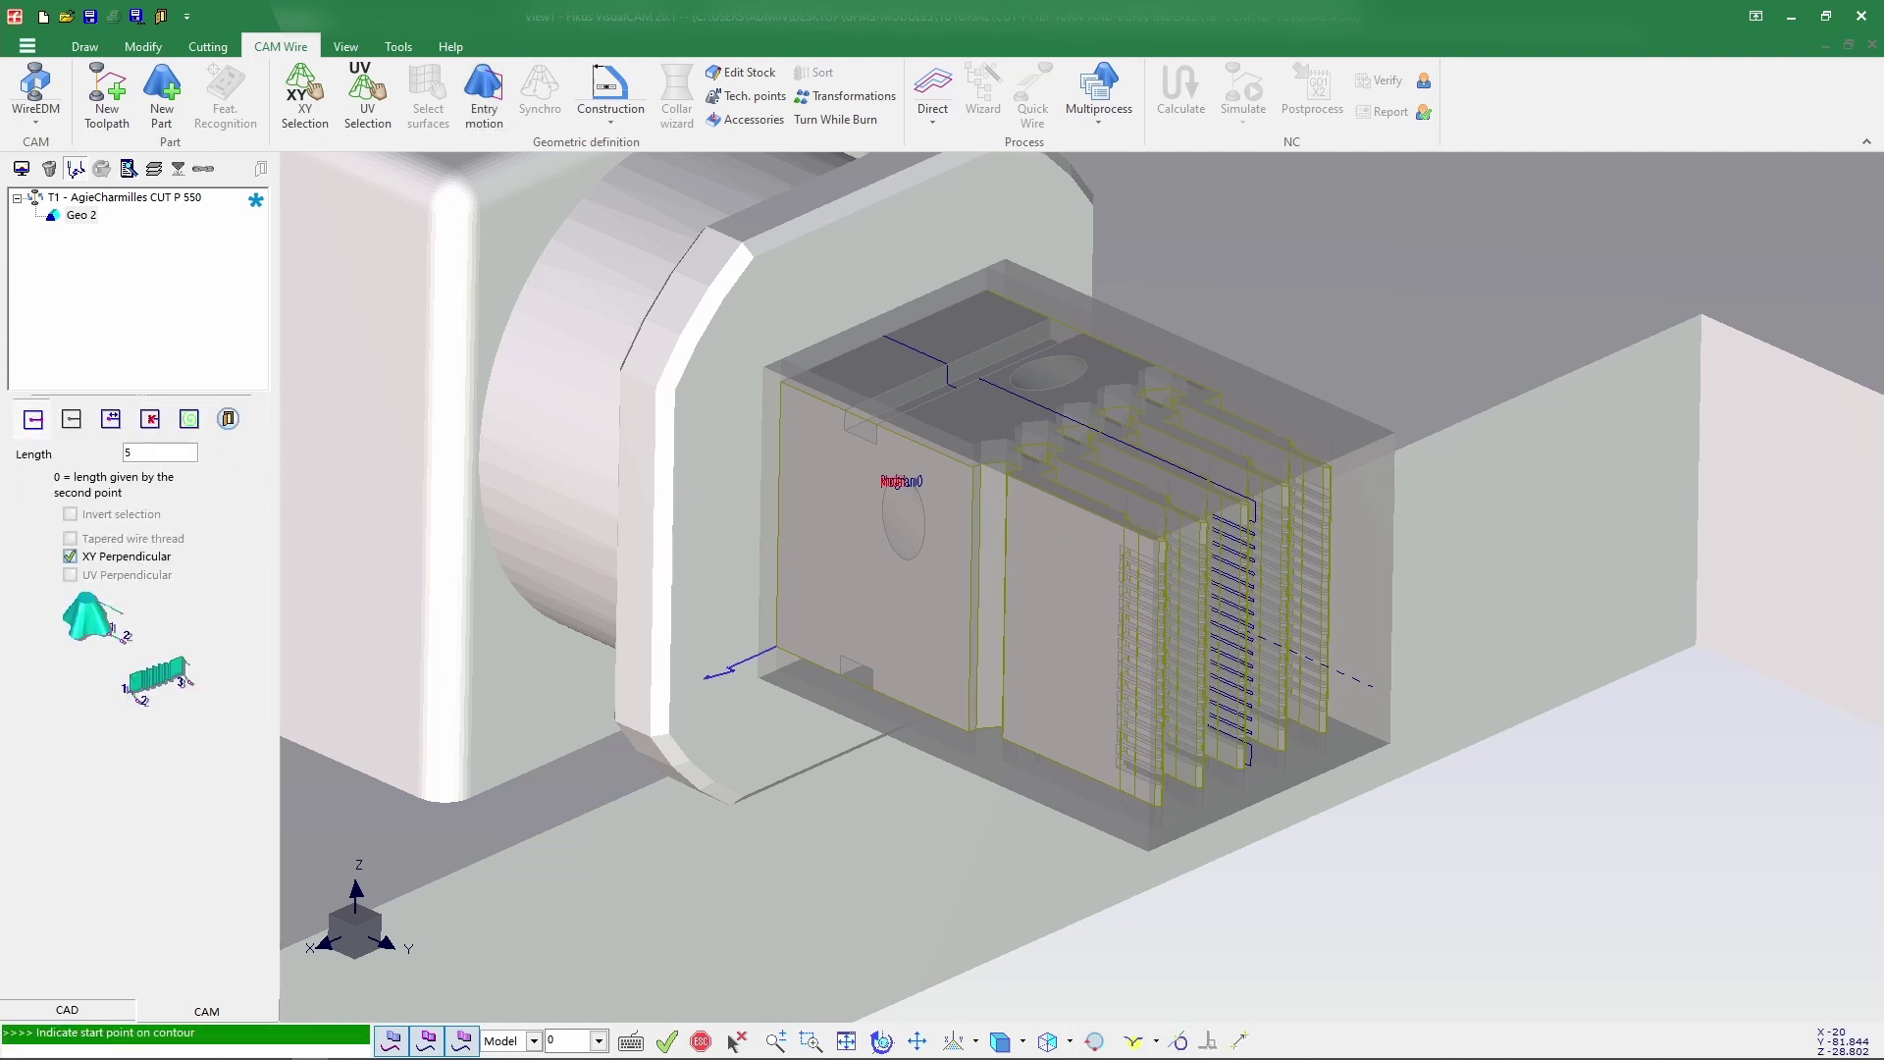
left_click(773, 644)
left_click(595, 723)
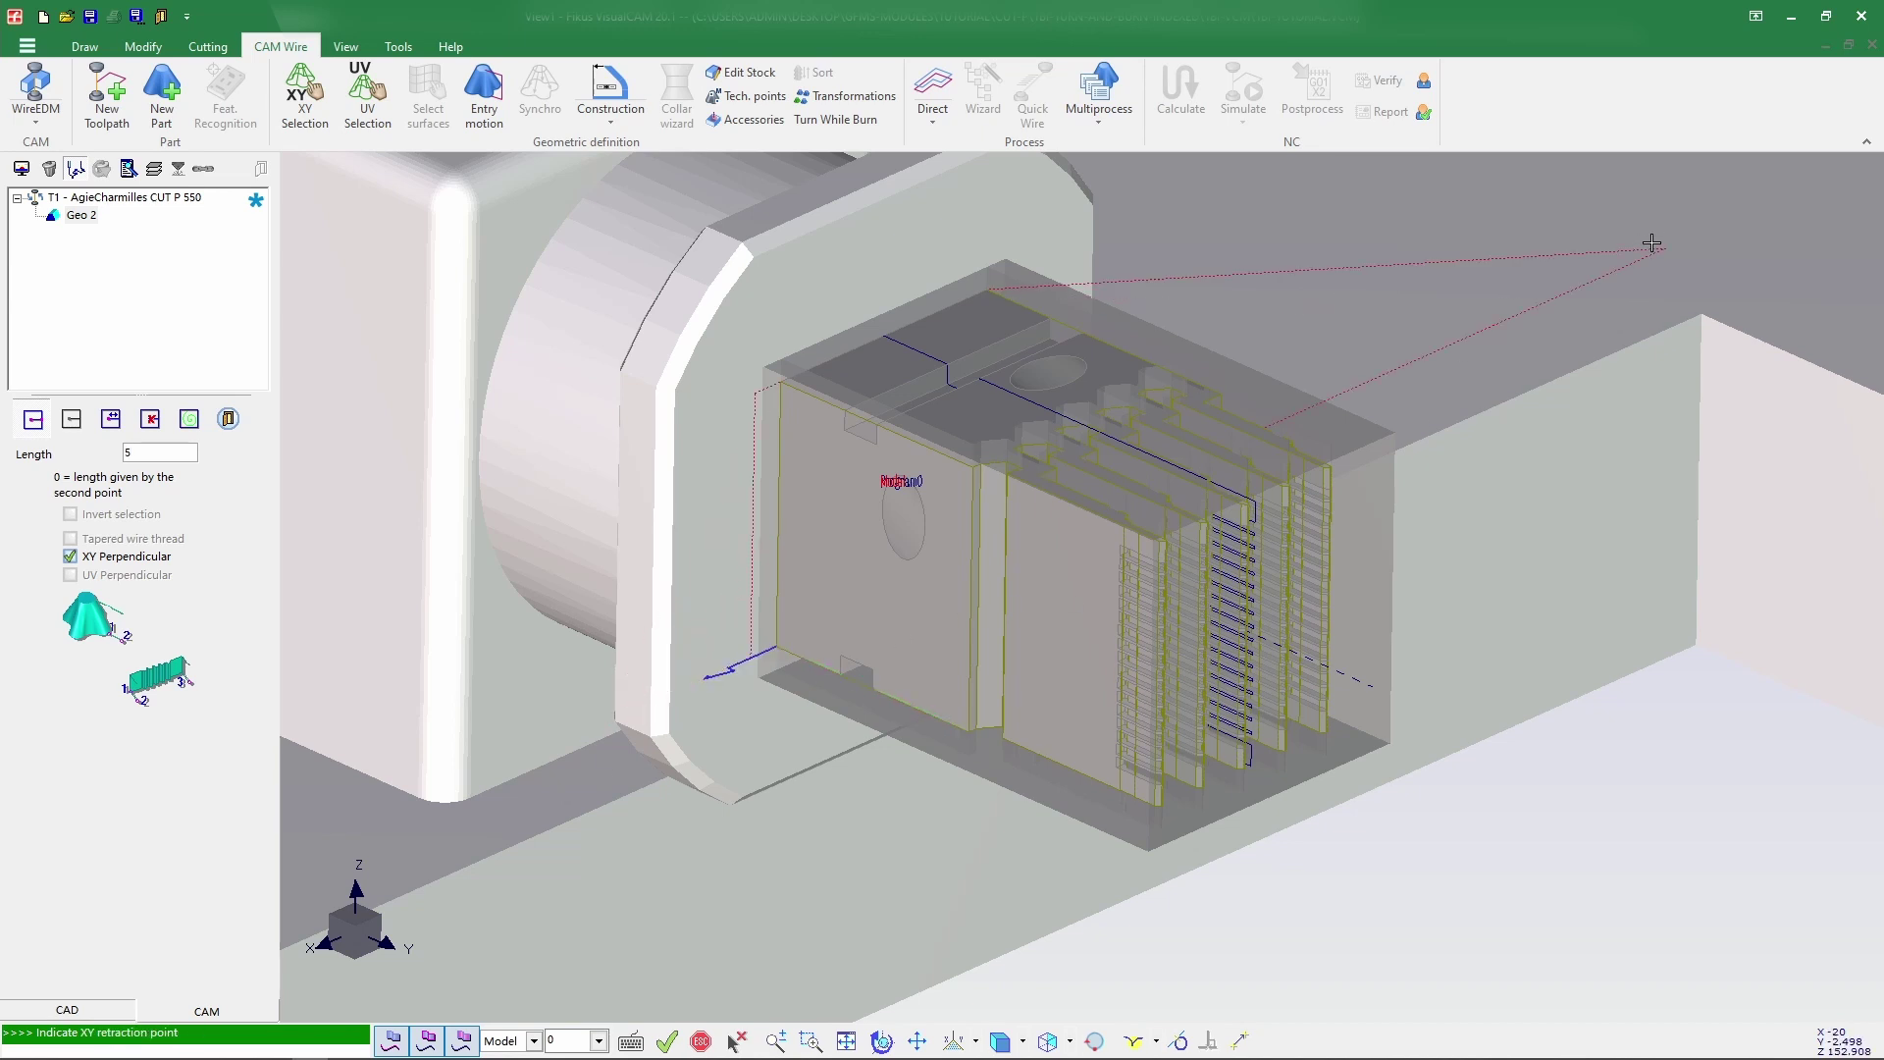
left_click(1664, 299)
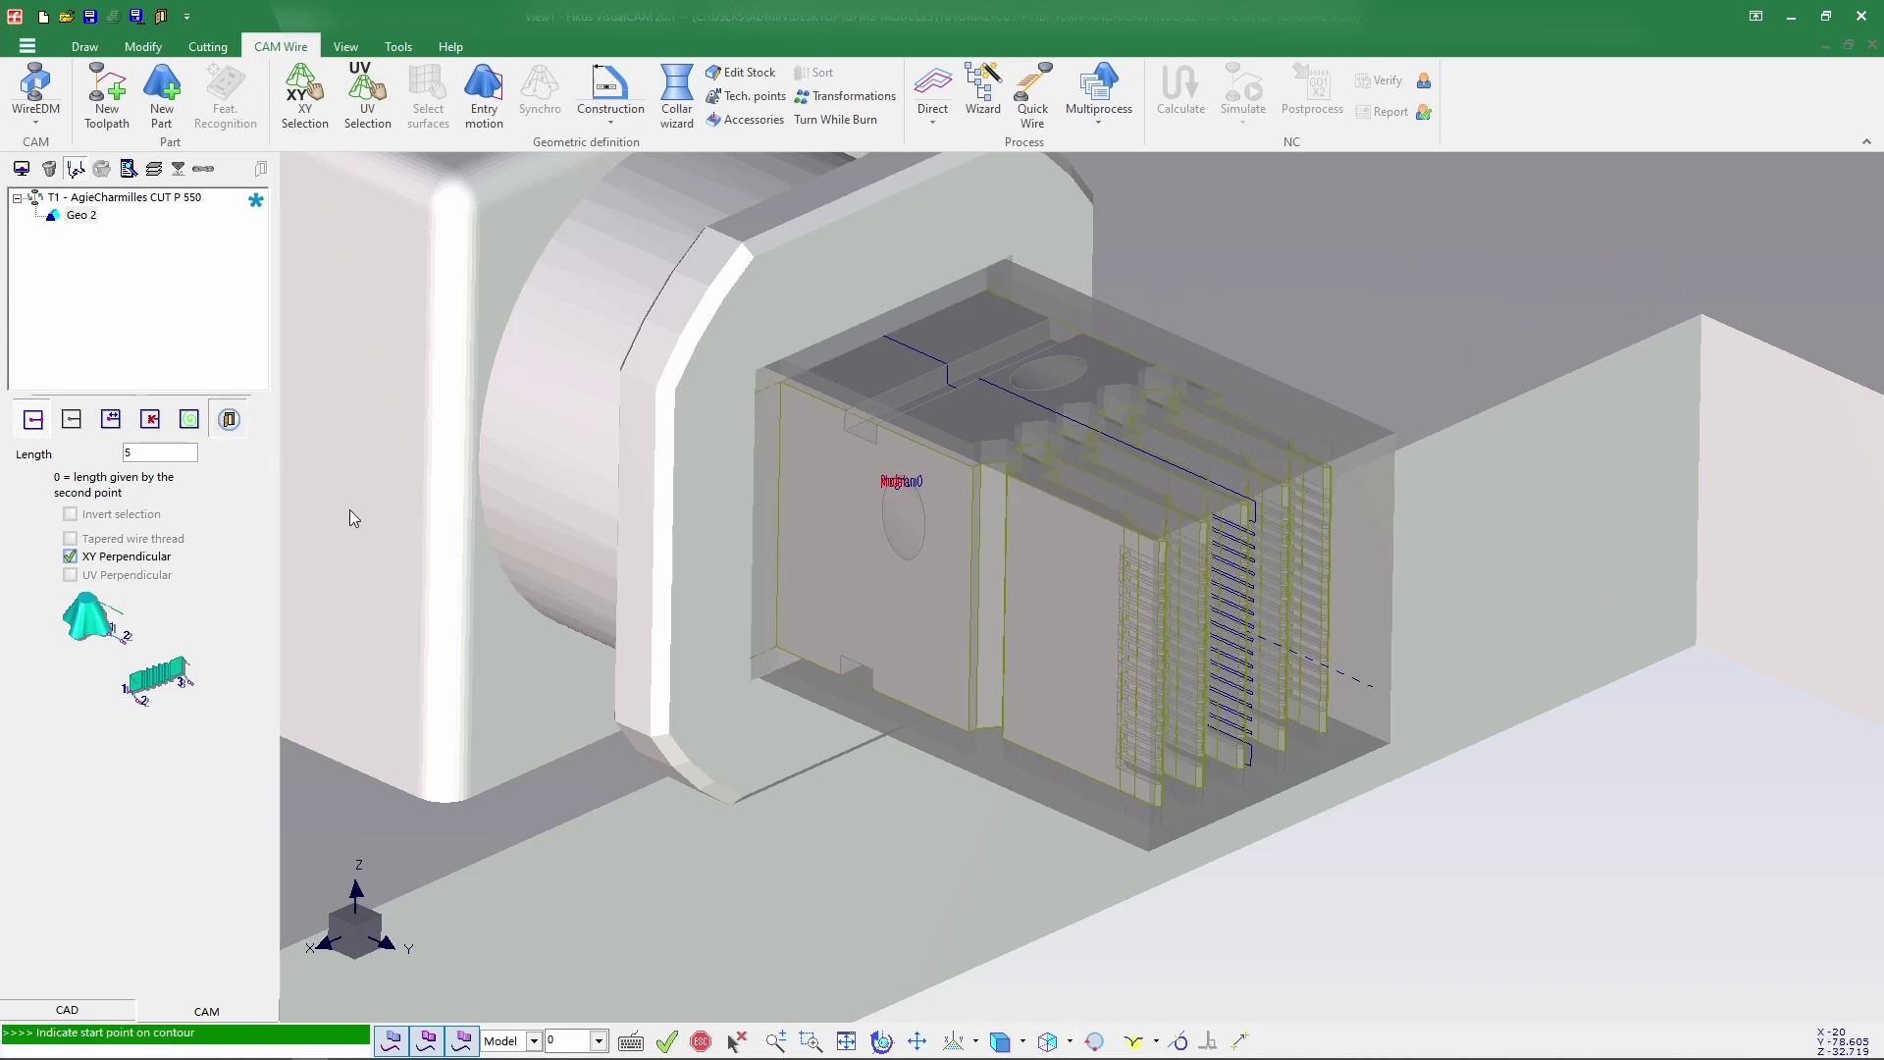
right_click(539, 644)
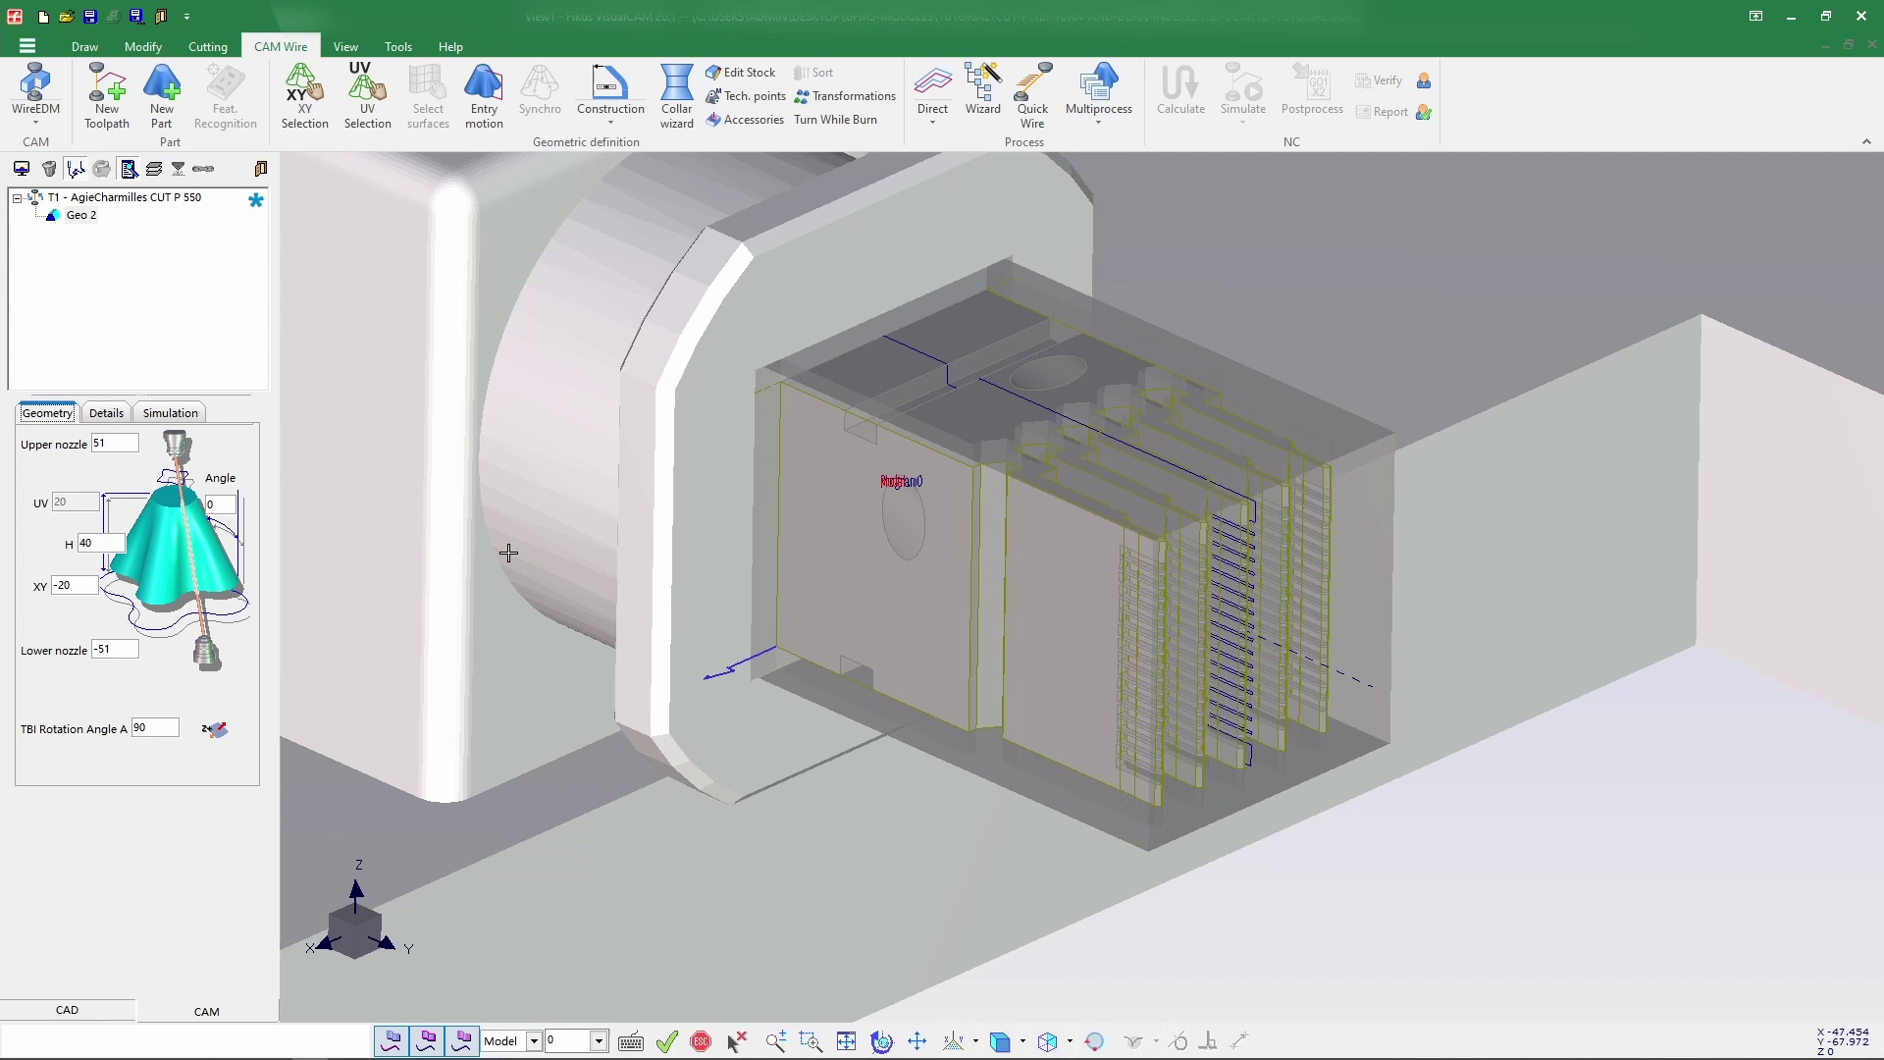
Generate a wizard process for Geo 2 with 3 passes, using the AC Brass 900 0.25 mm sequence with Ra 0.60.
left_click(982, 95)
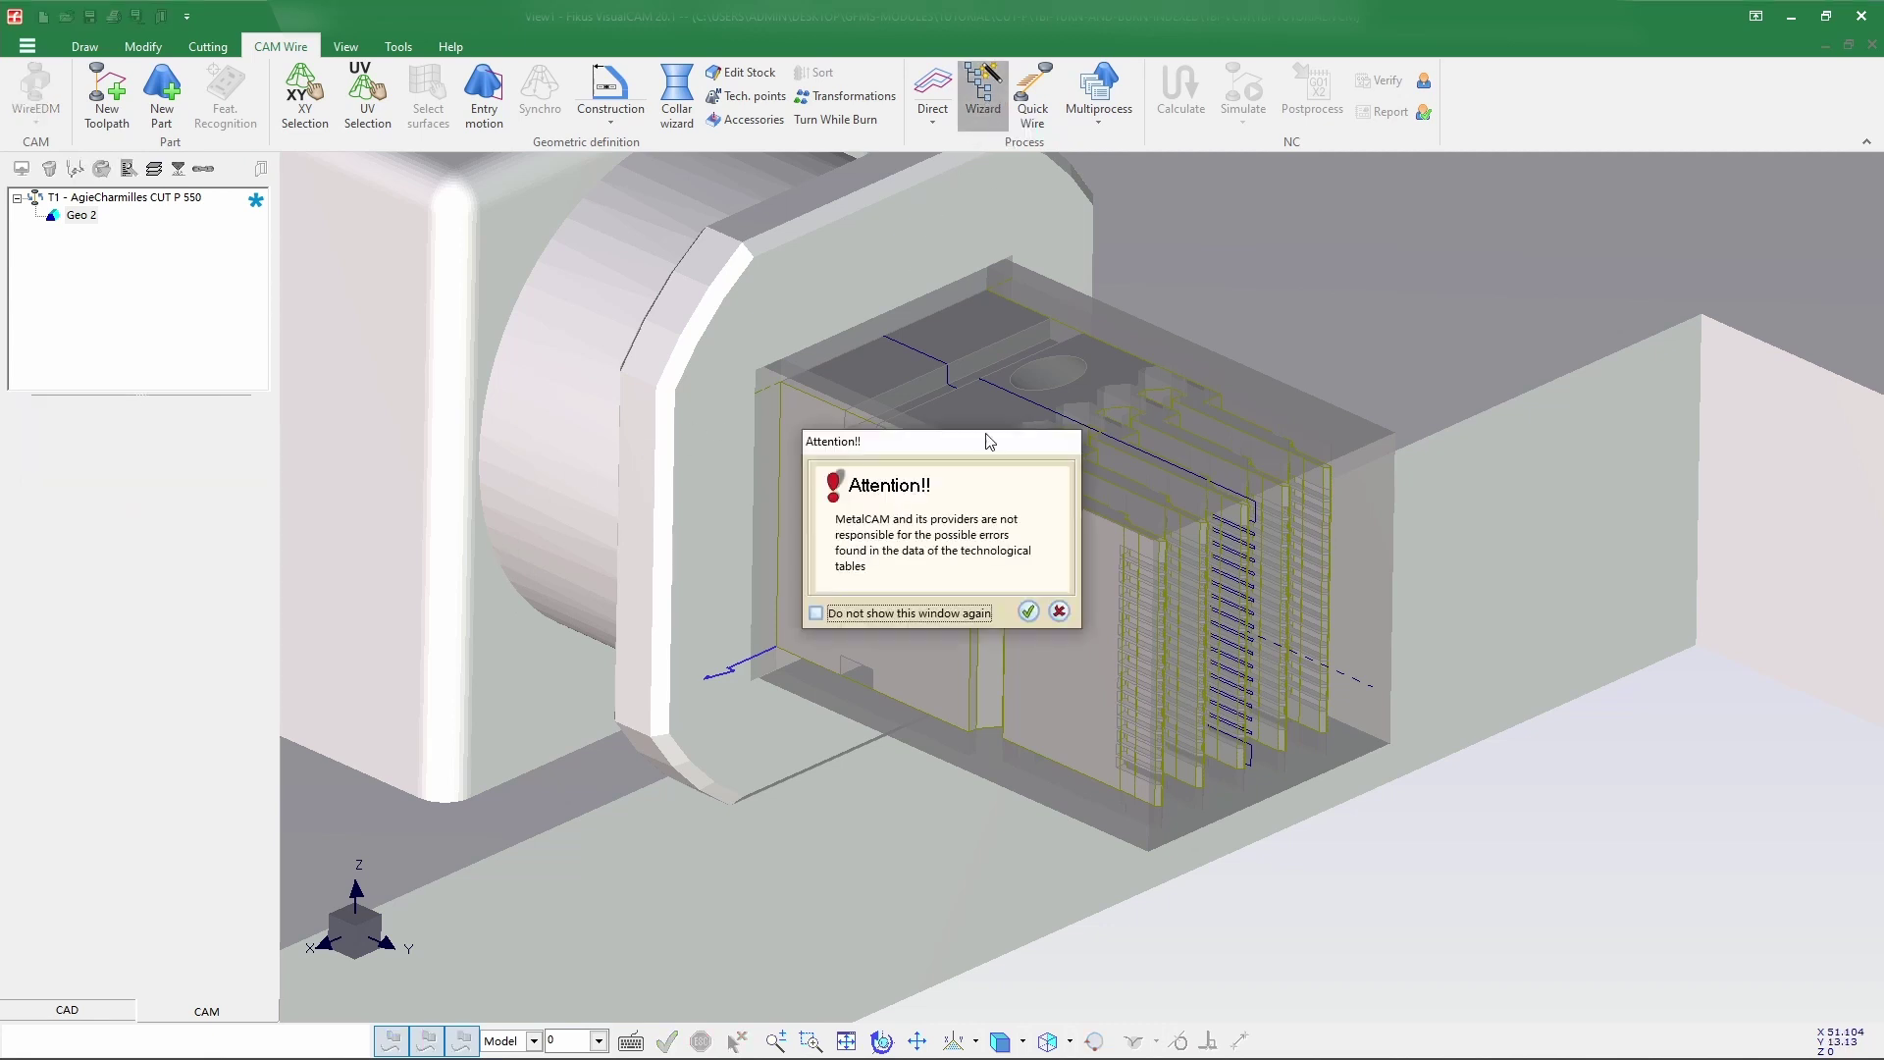
left_click(1027, 611)
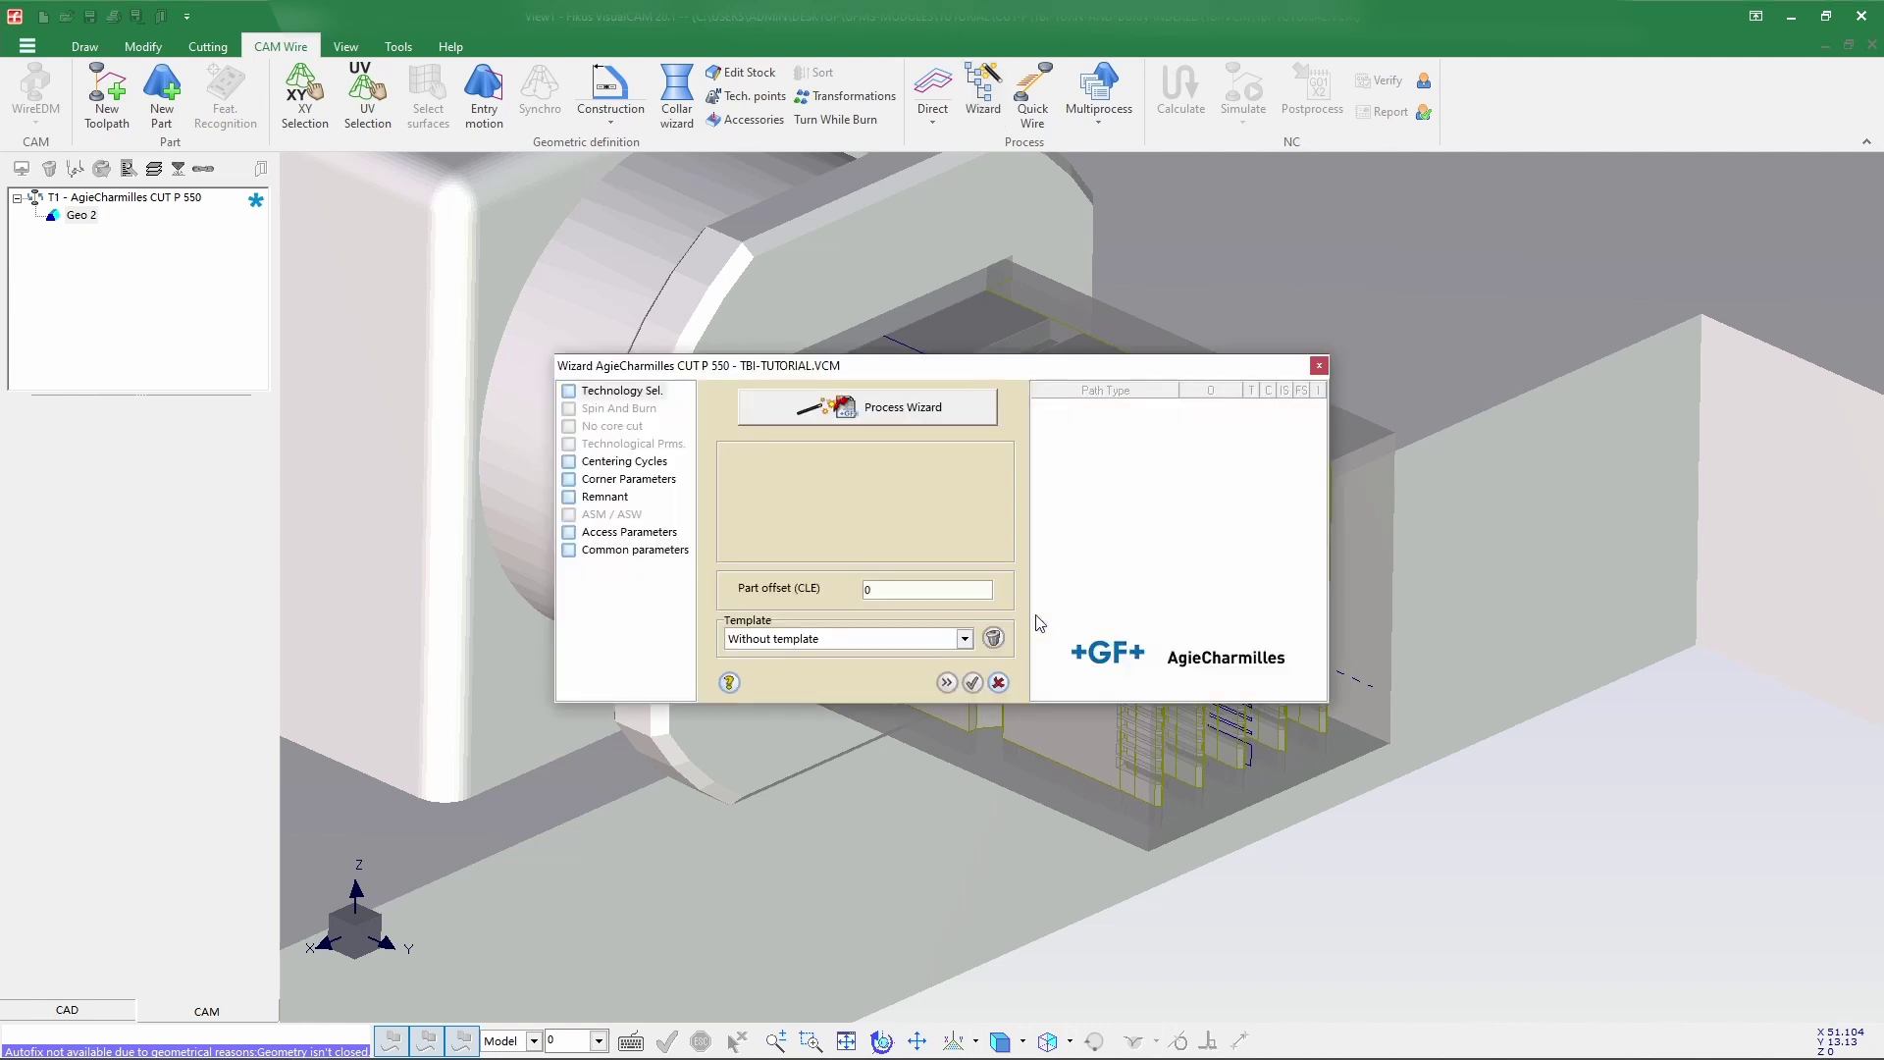
left_click(891, 408)
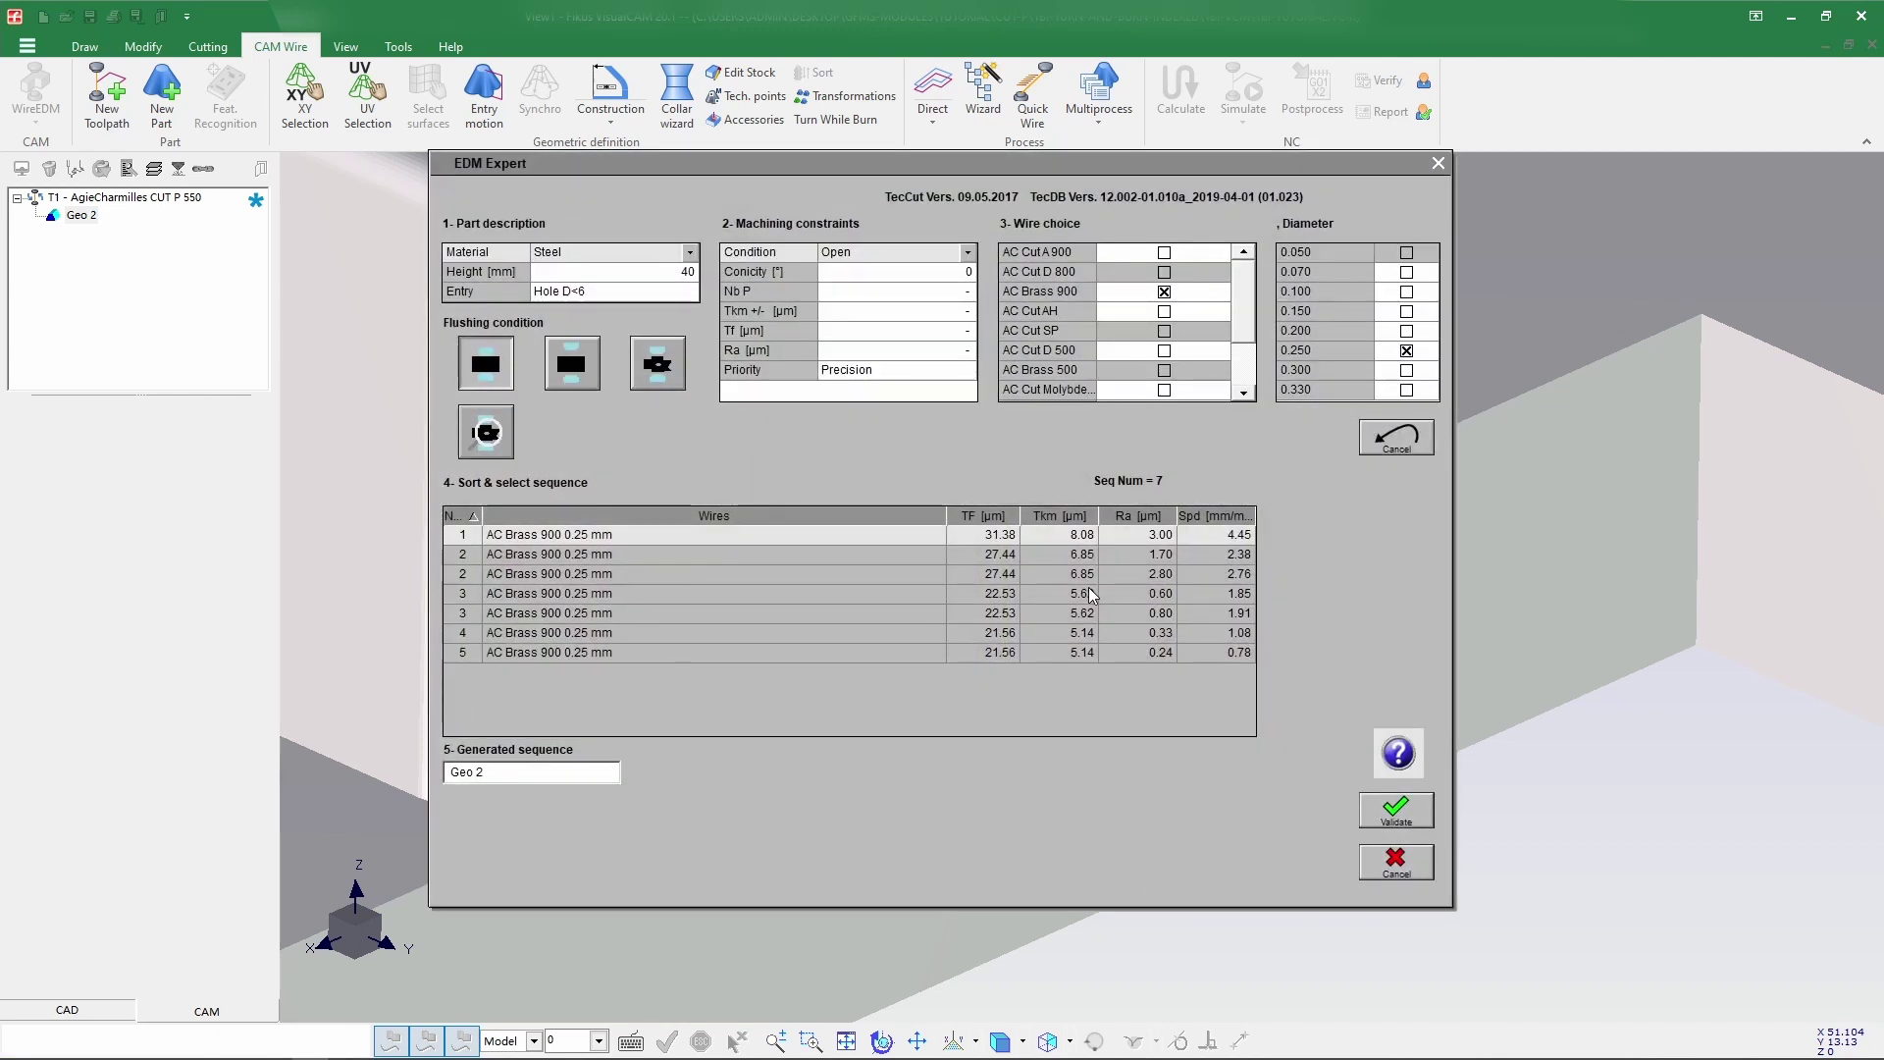
left_click(966, 294)
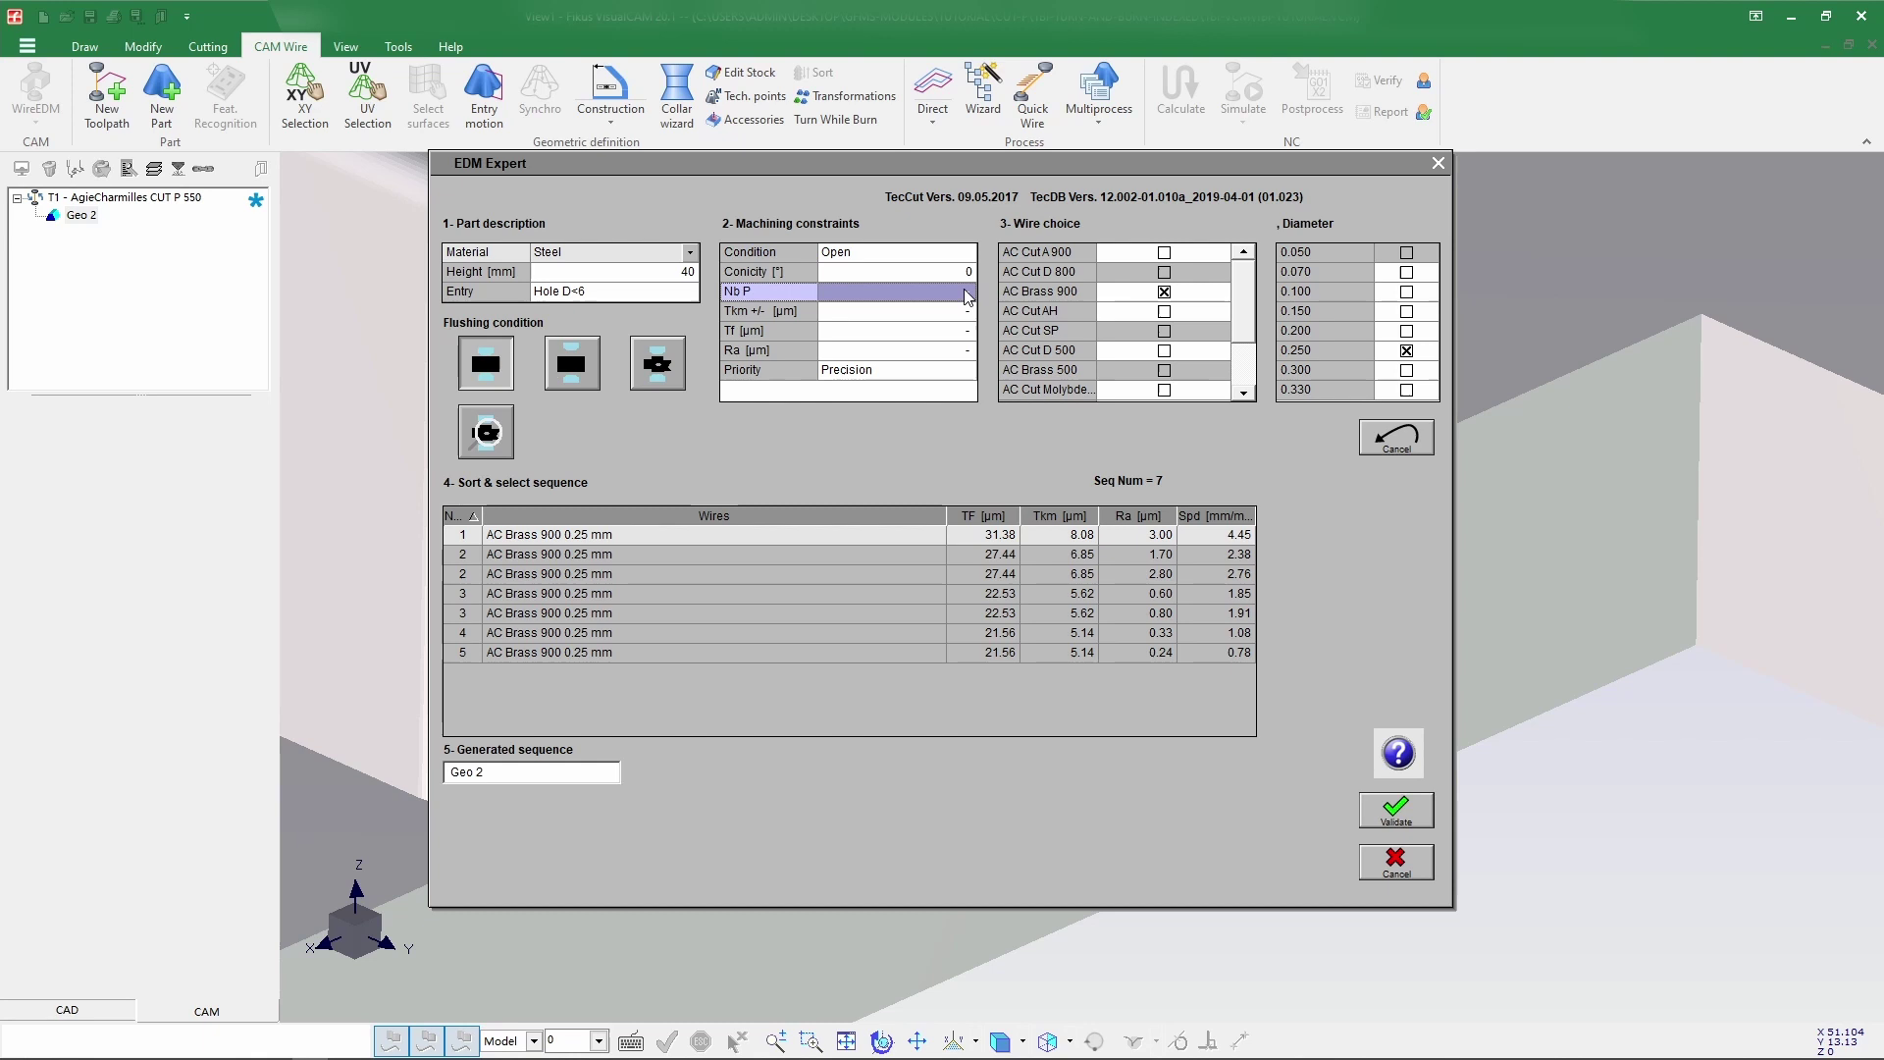
left_click(967, 292)
type("3")
key("Return")
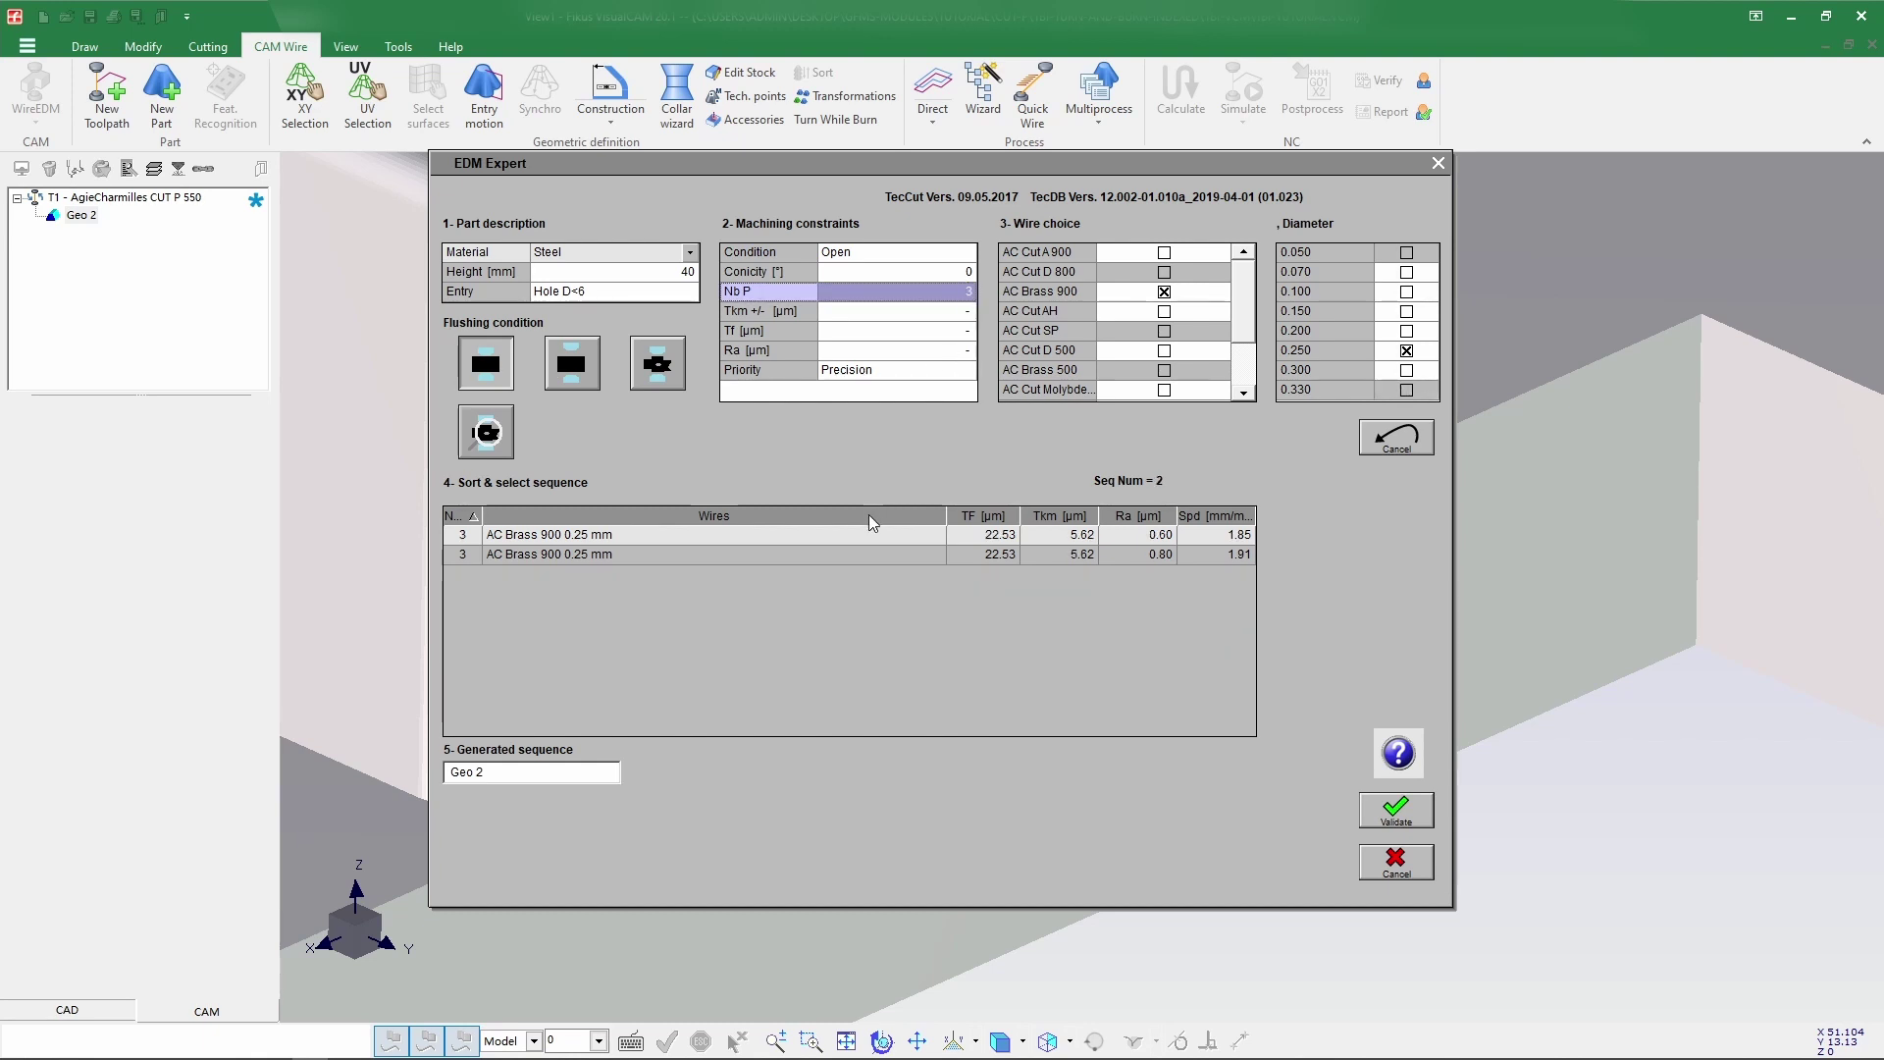
left_click(725, 542)
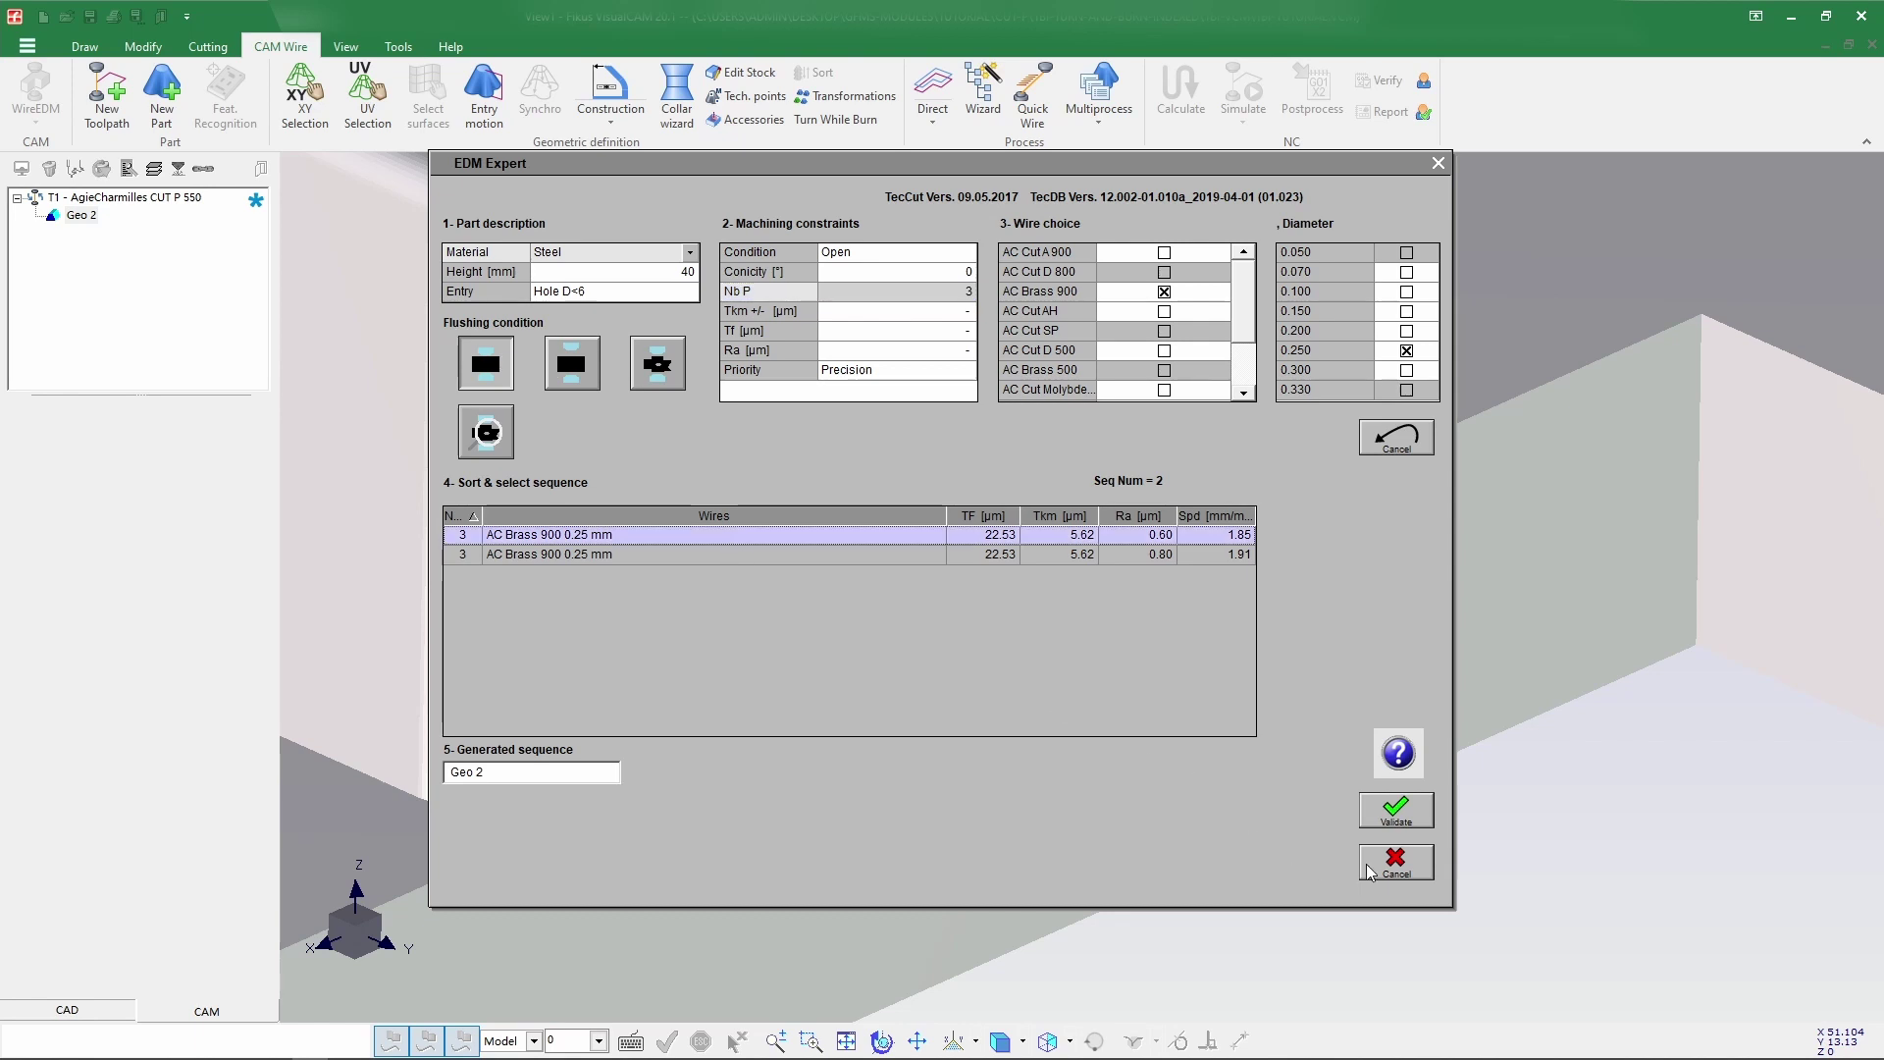
left_click(1395, 811)
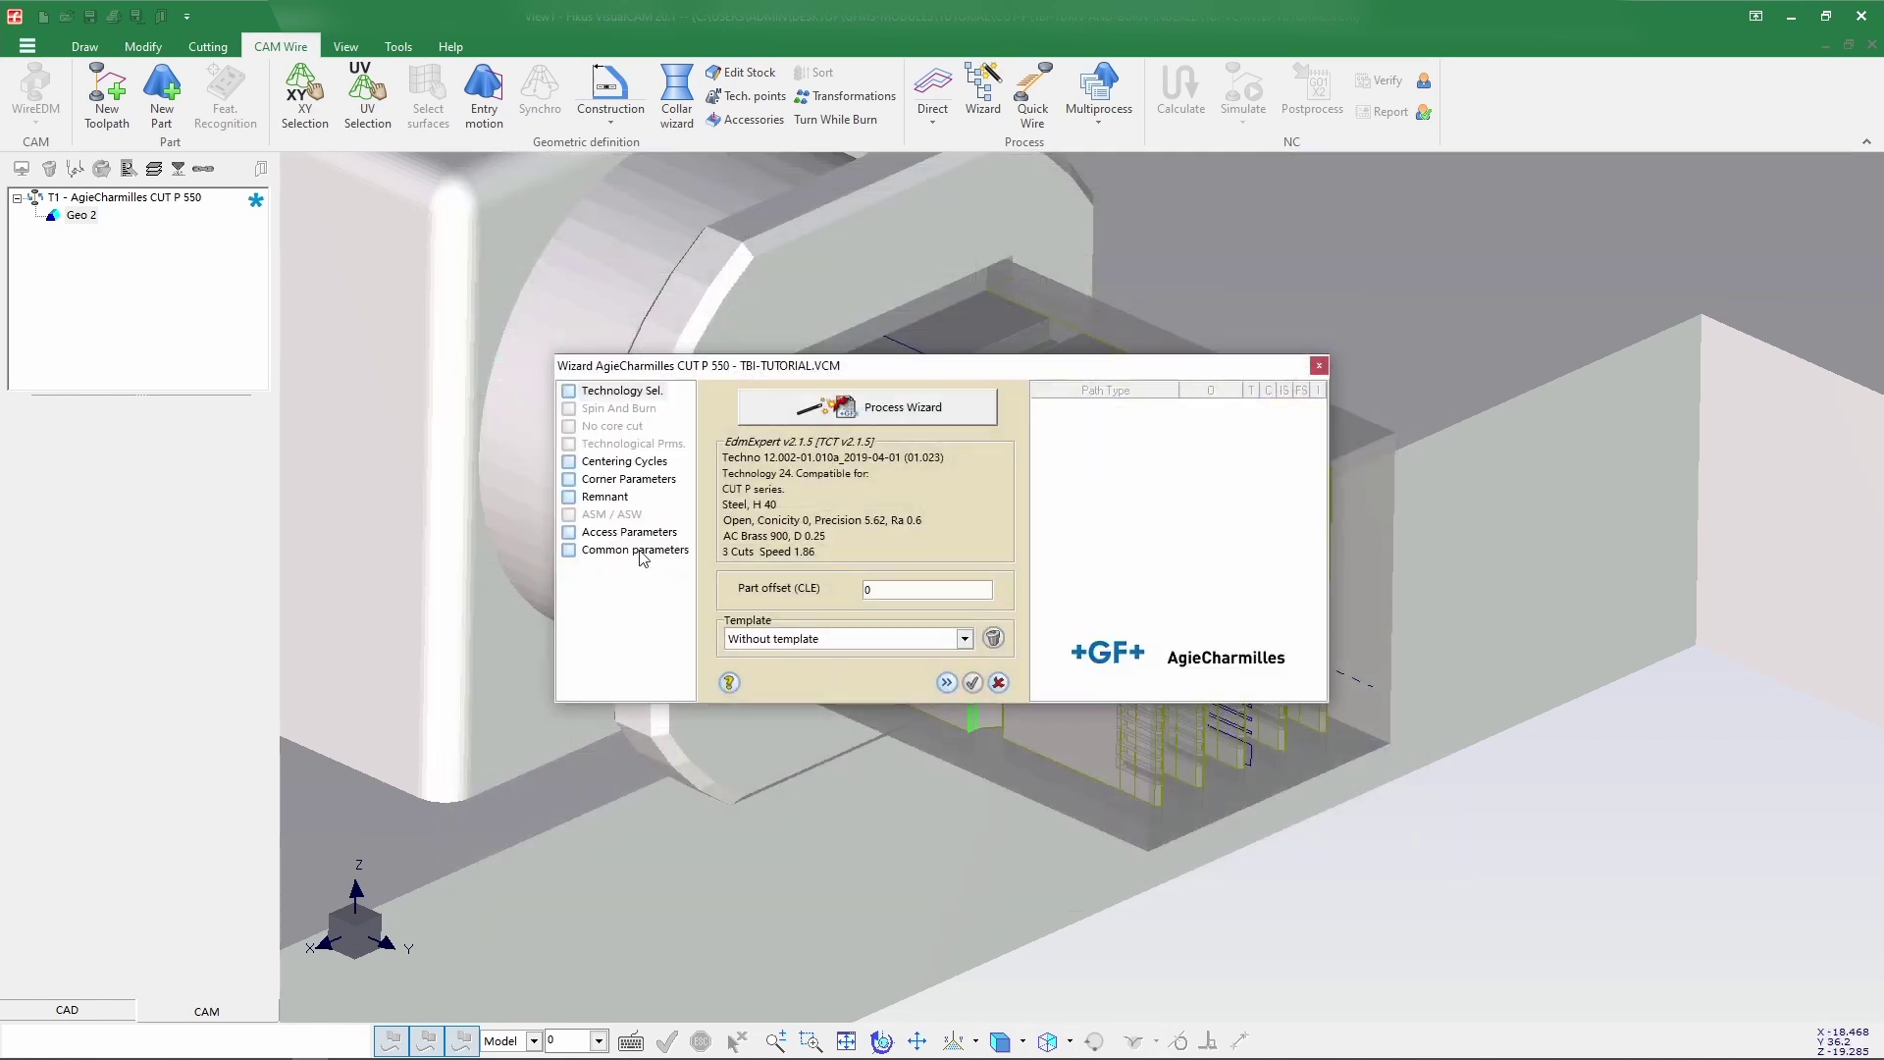
left_click(640, 551)
left_click(946, 684)
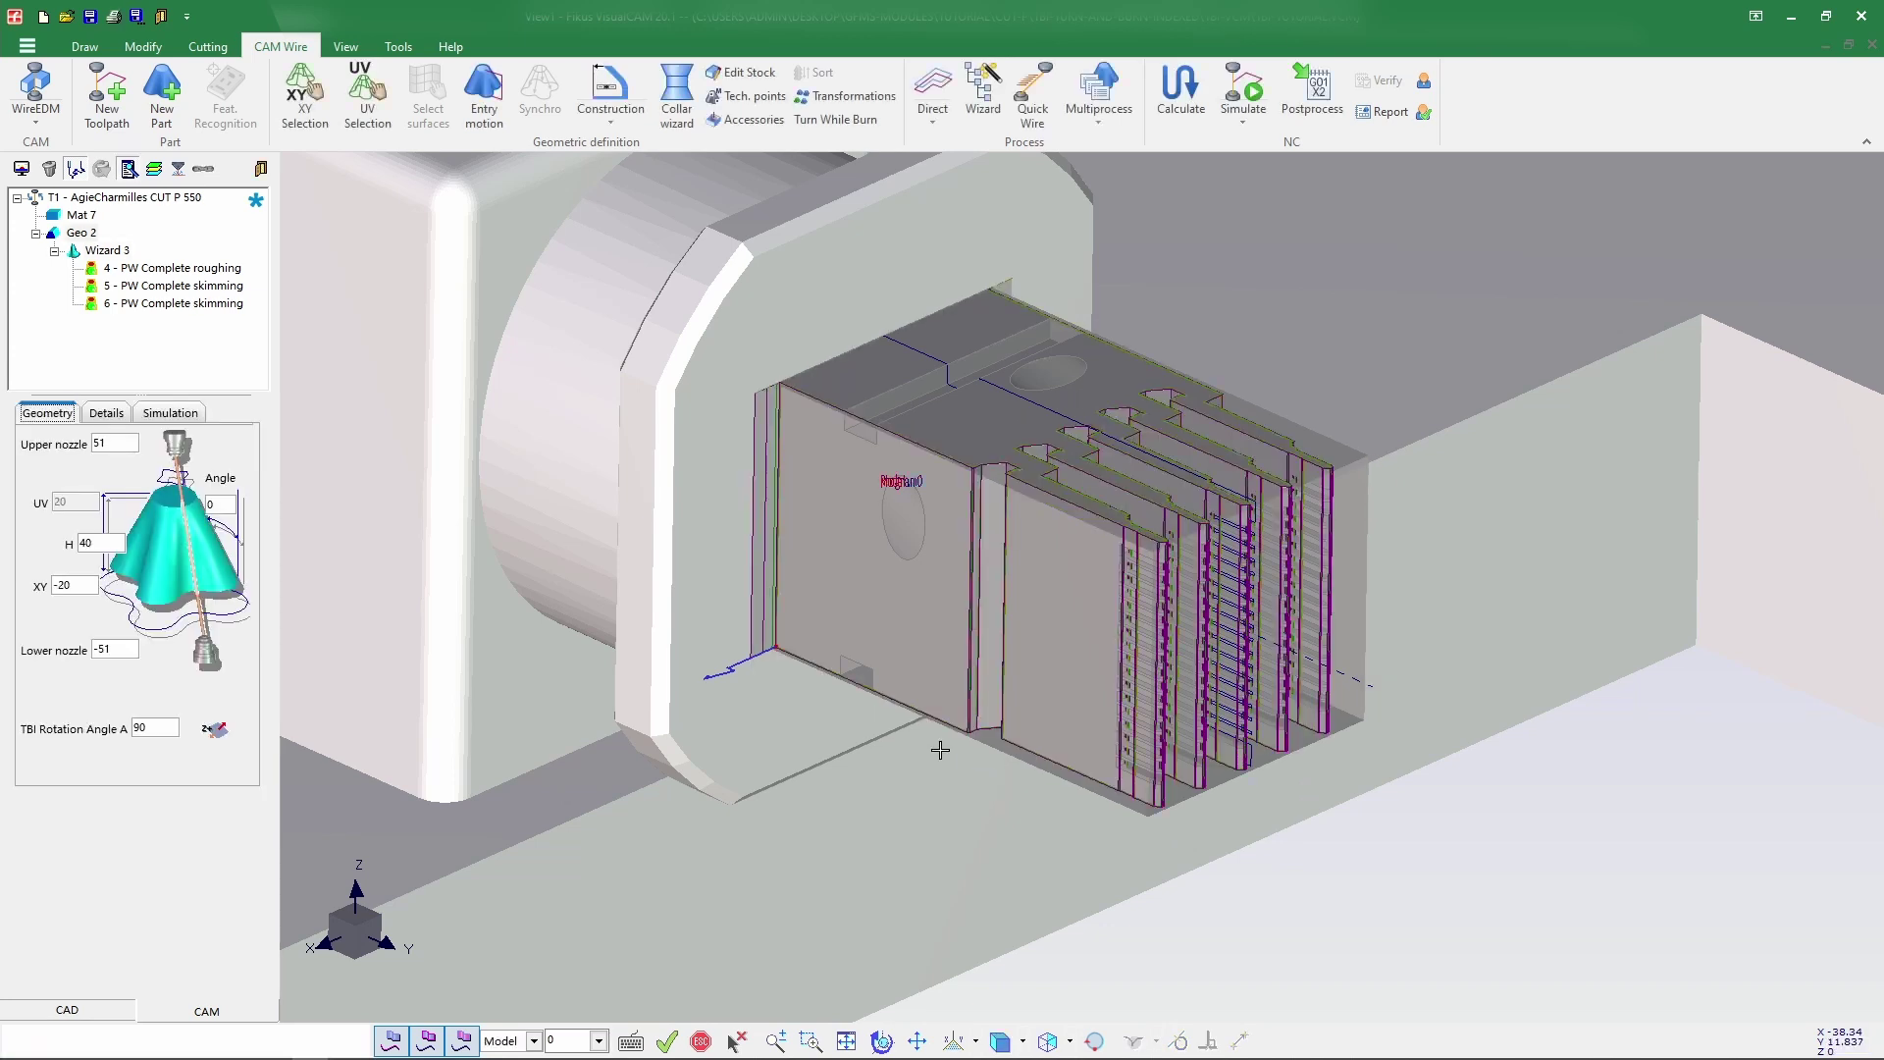
Add a second part to toolpath T1 and assign the dark blue horizontal contour as its XY geometry.
left_click(163, 93)
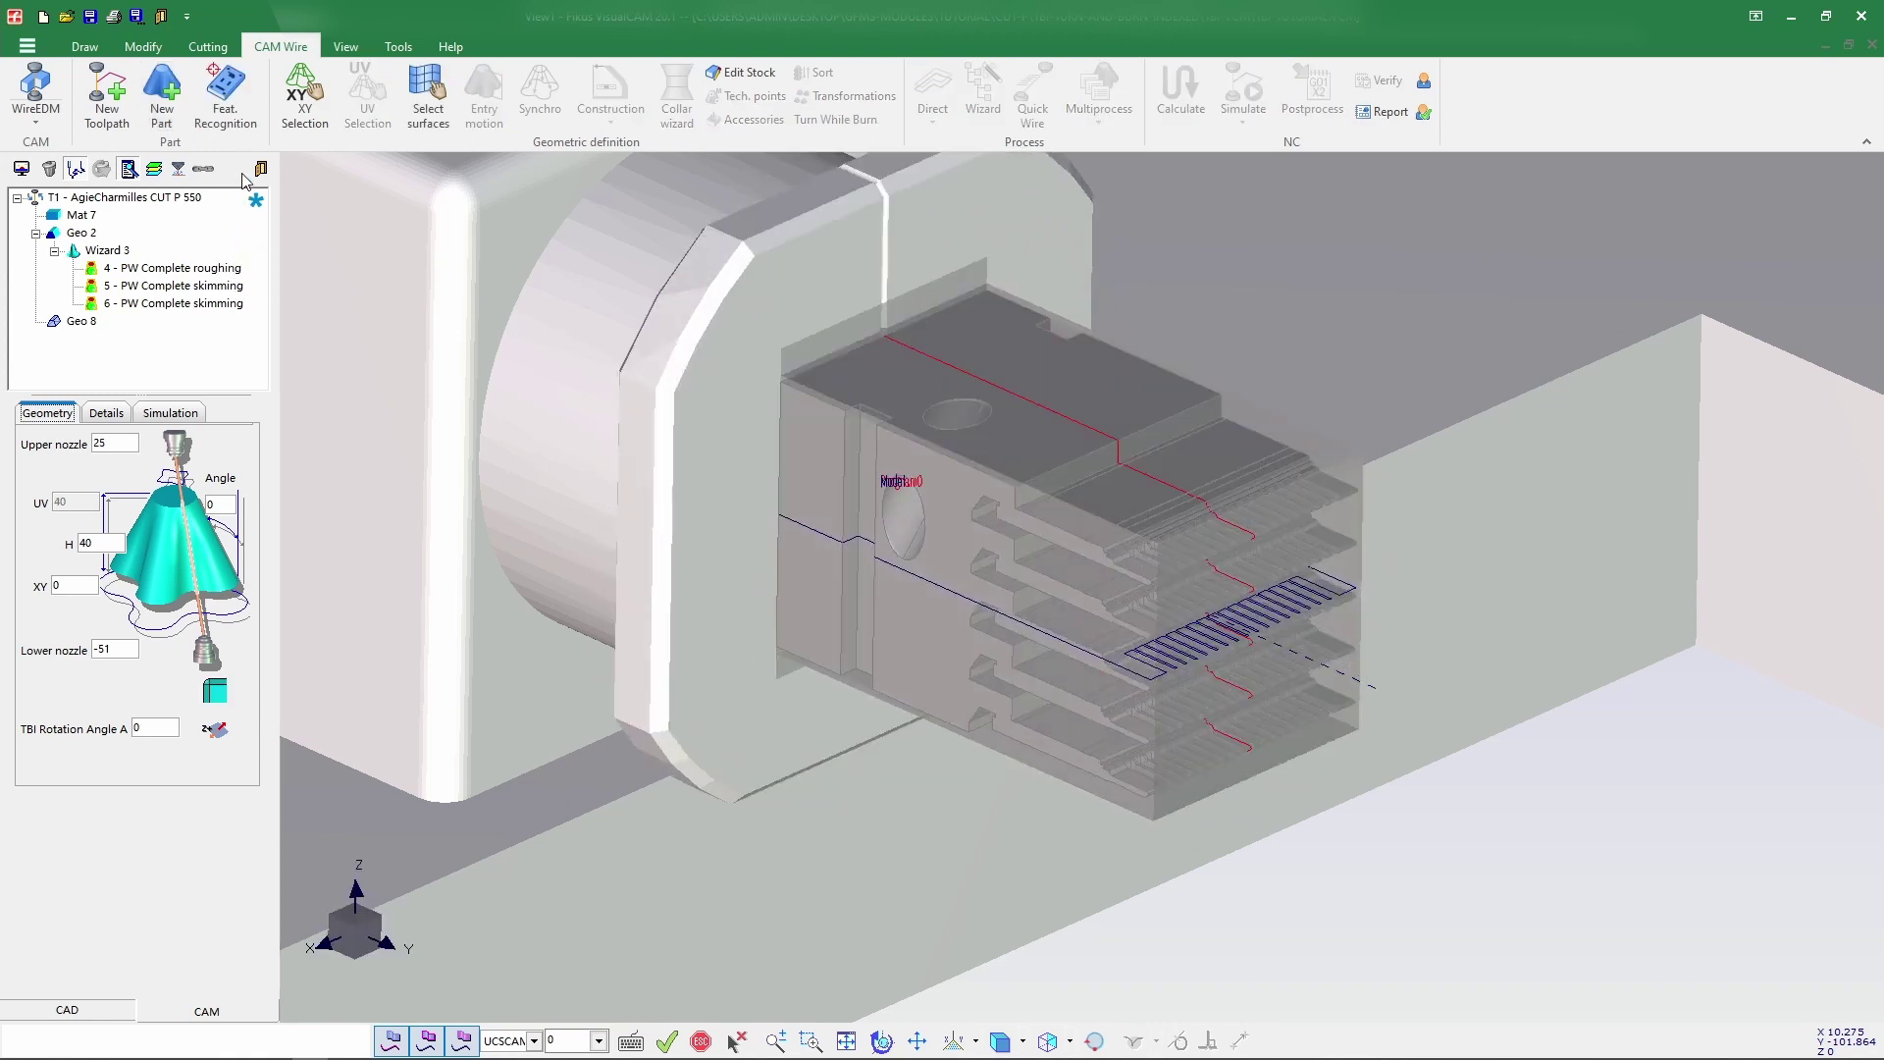
left_click(305, 103)
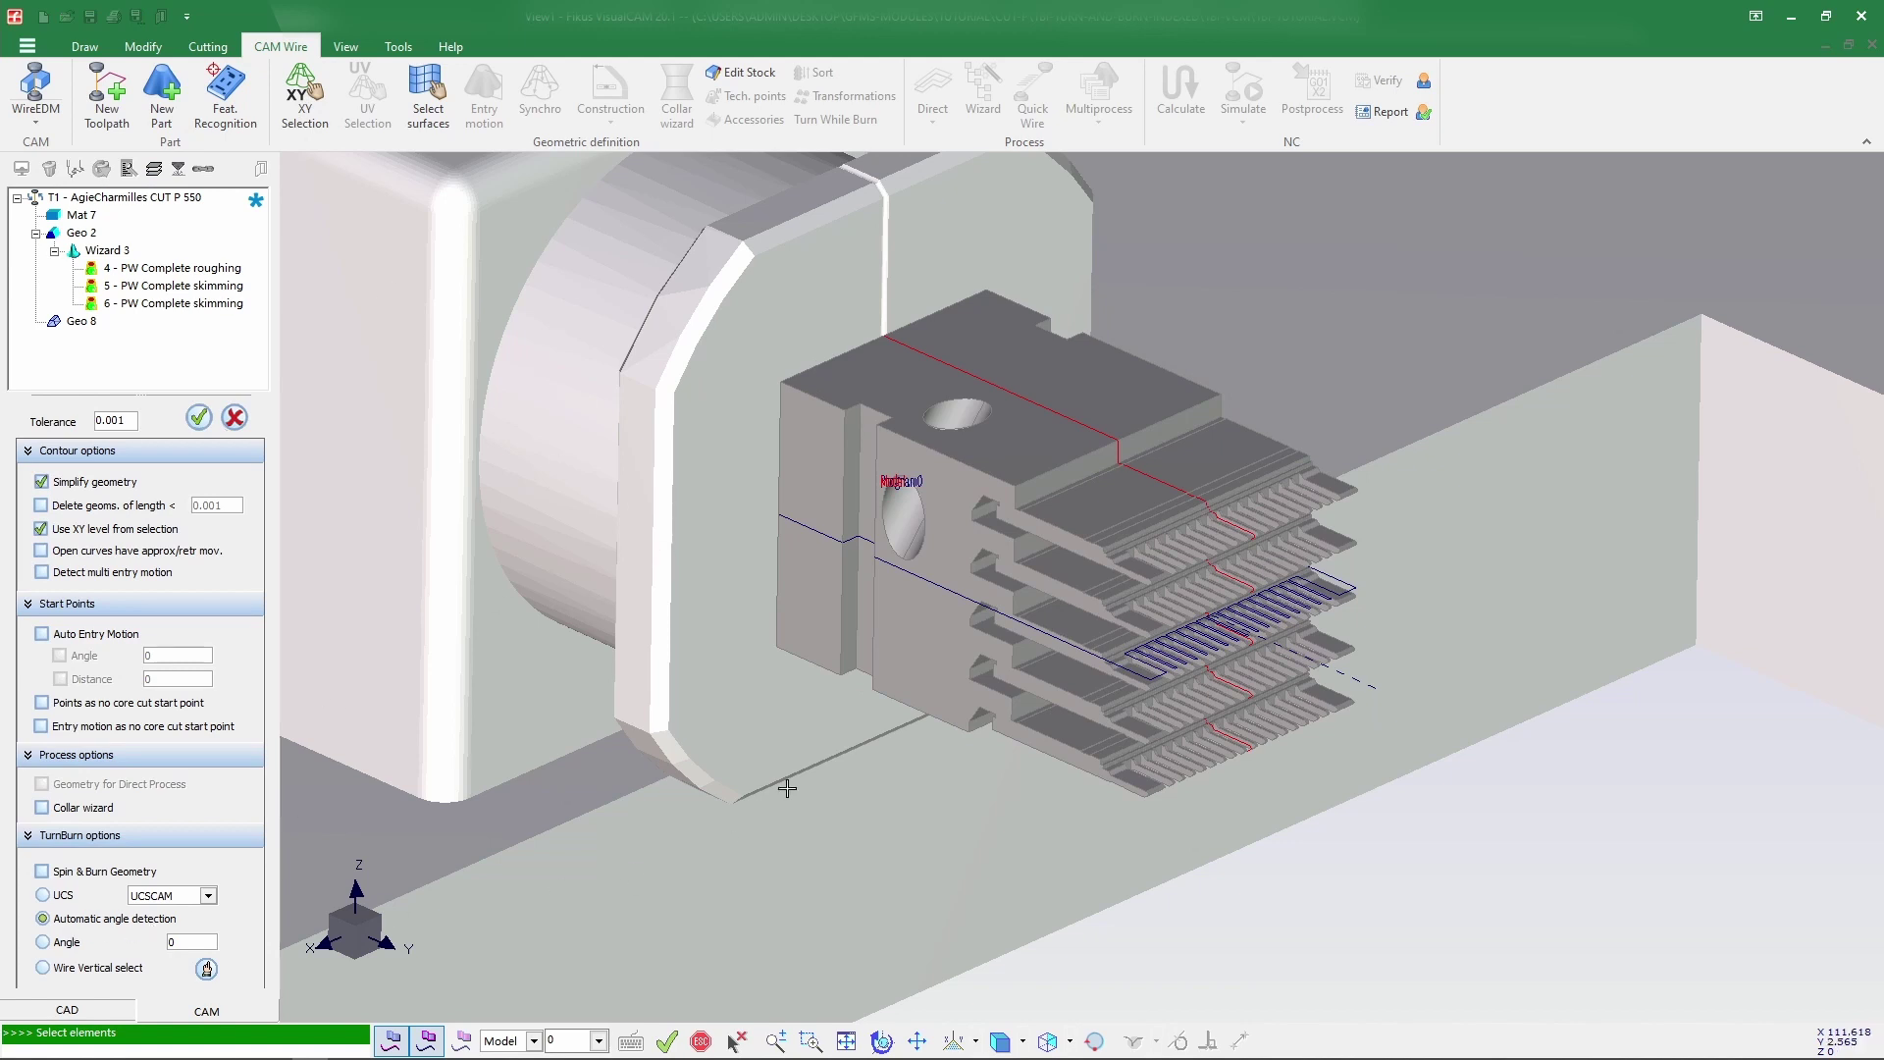
left_click(905, 571)
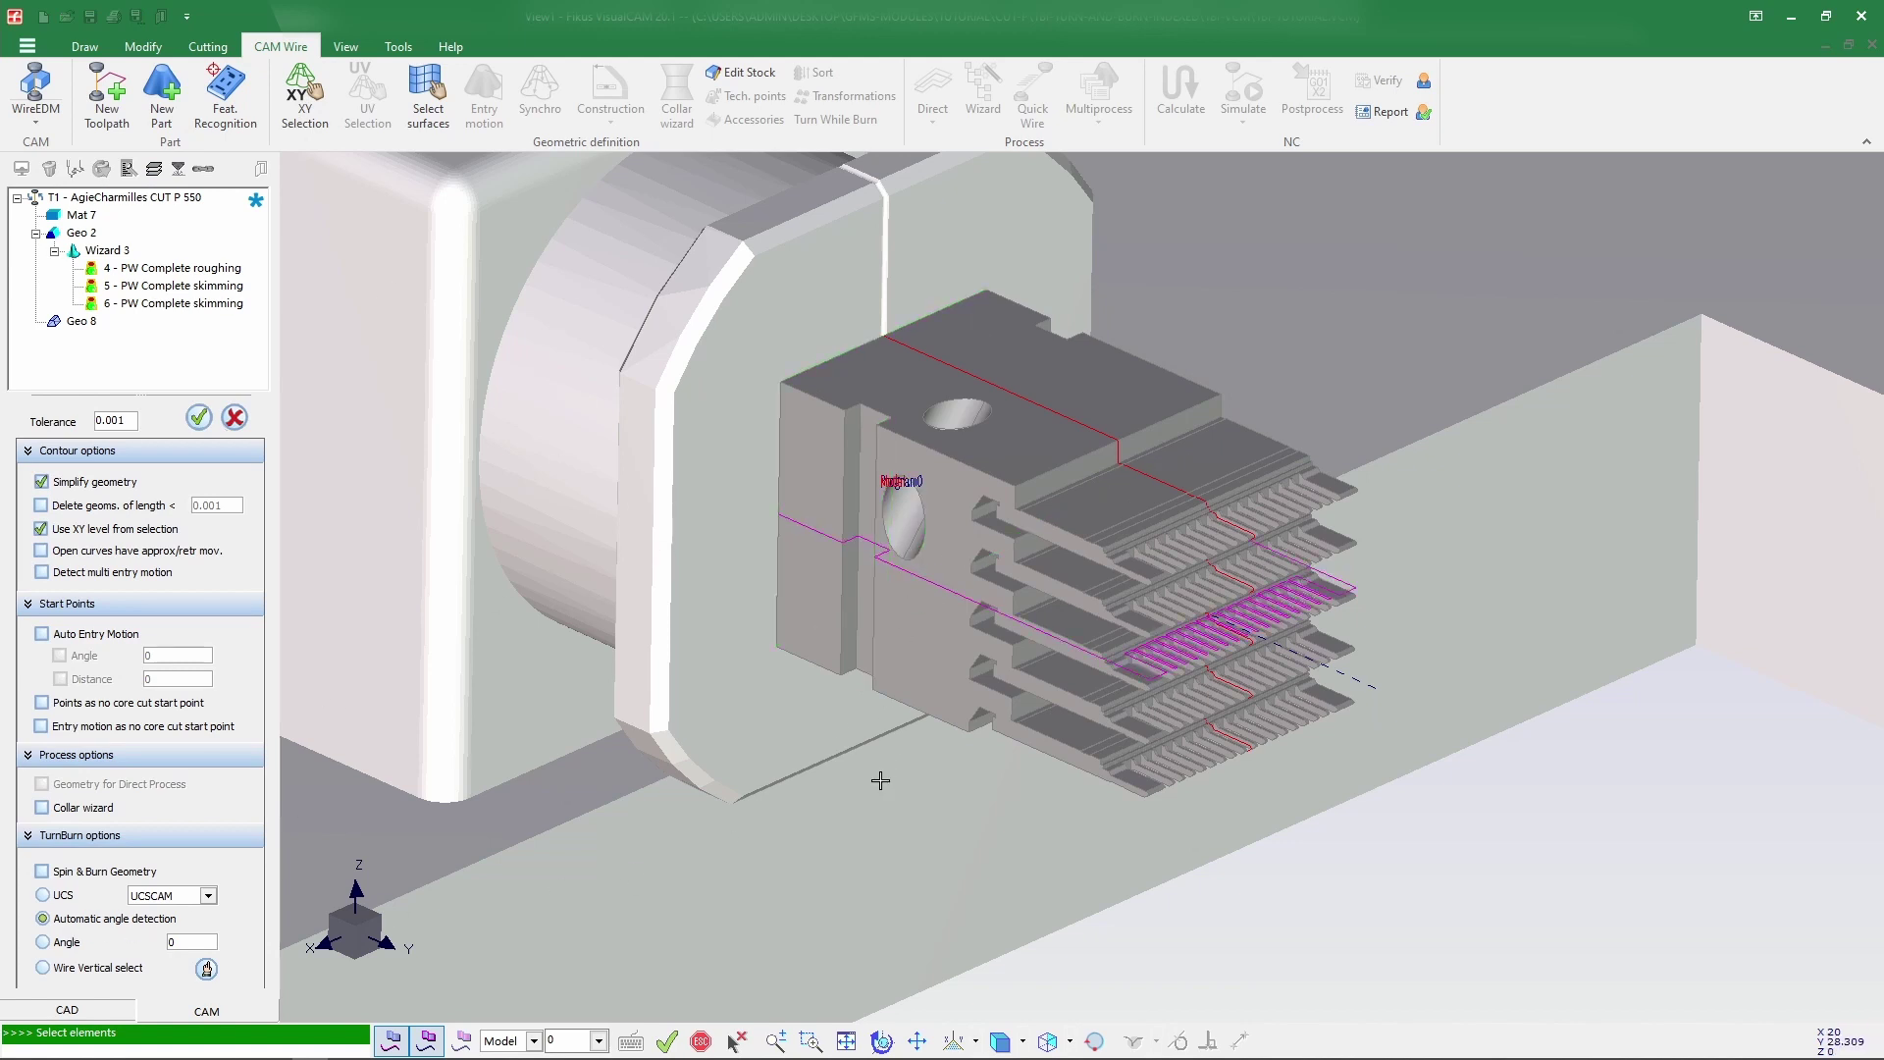
left_click(199, 419)
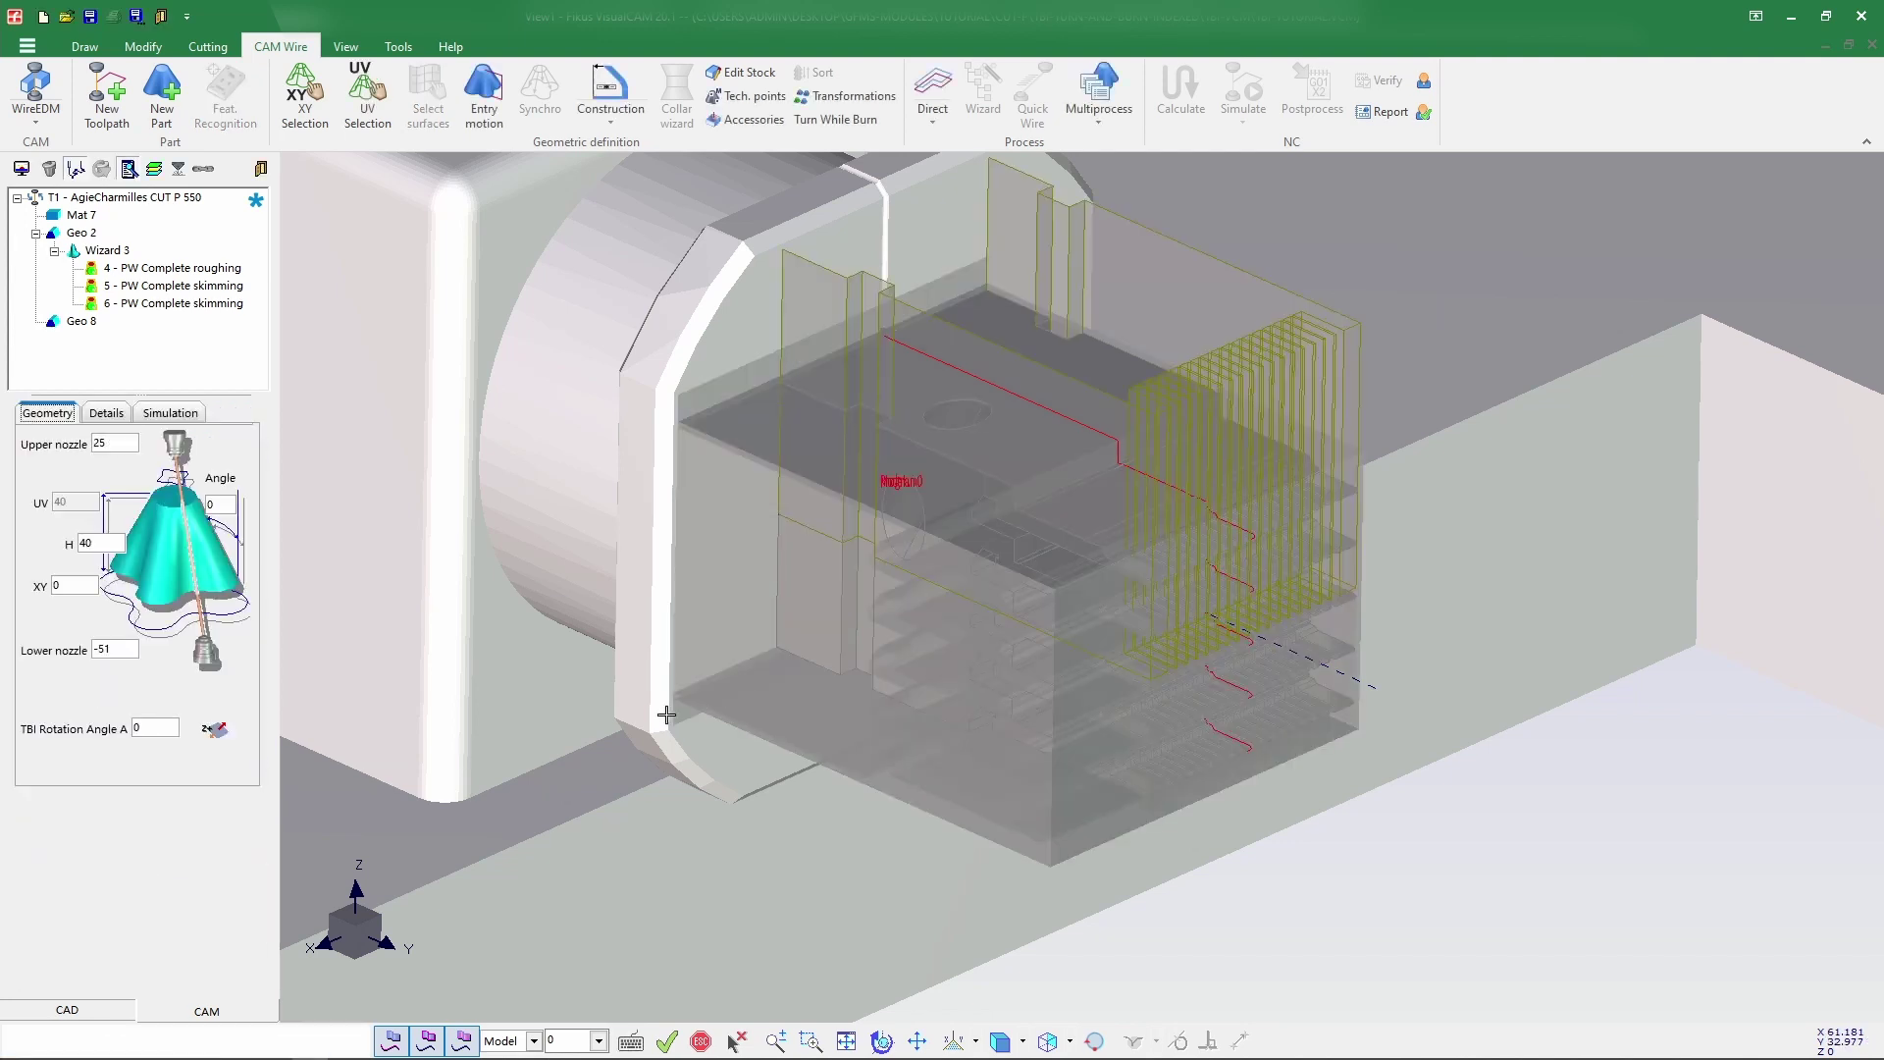
Set Geo 8's XY level to -20 from the electrode's lower edge and flip its contour side marker outward.
left_click(65, 586)
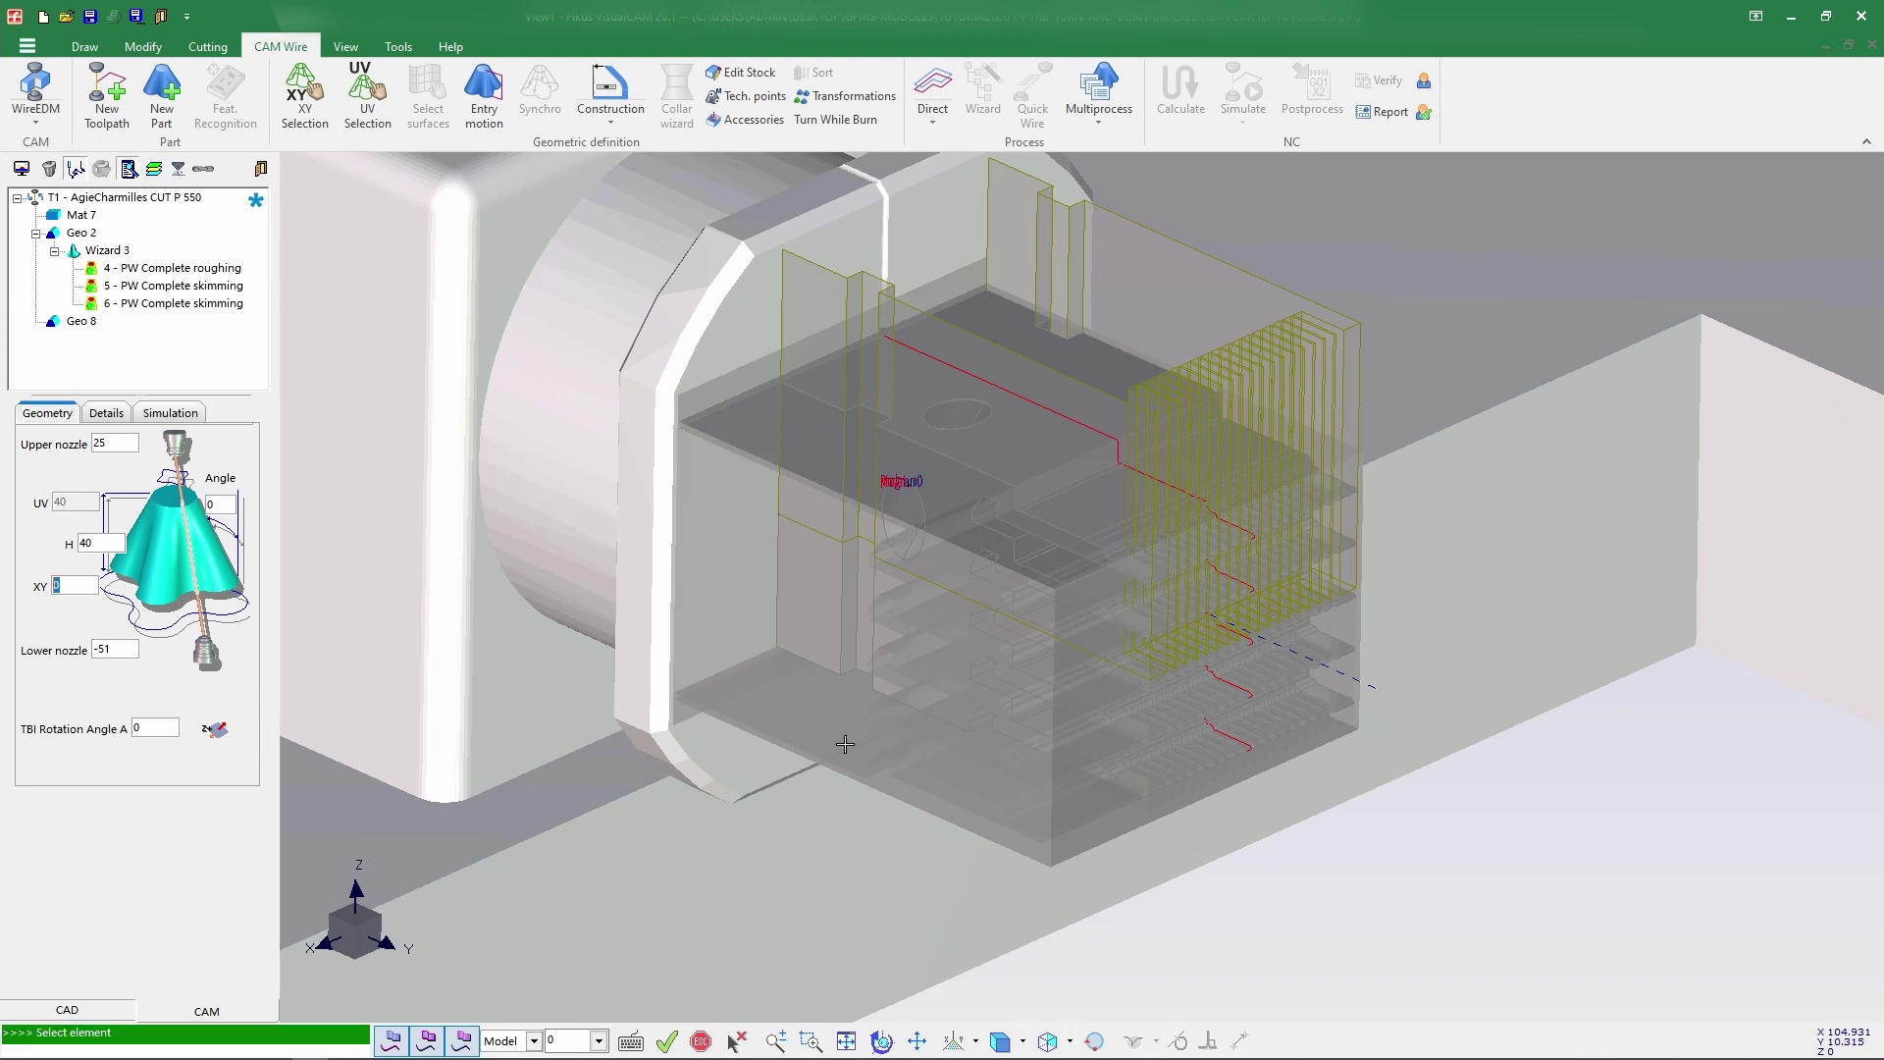
left_click(891, 702)
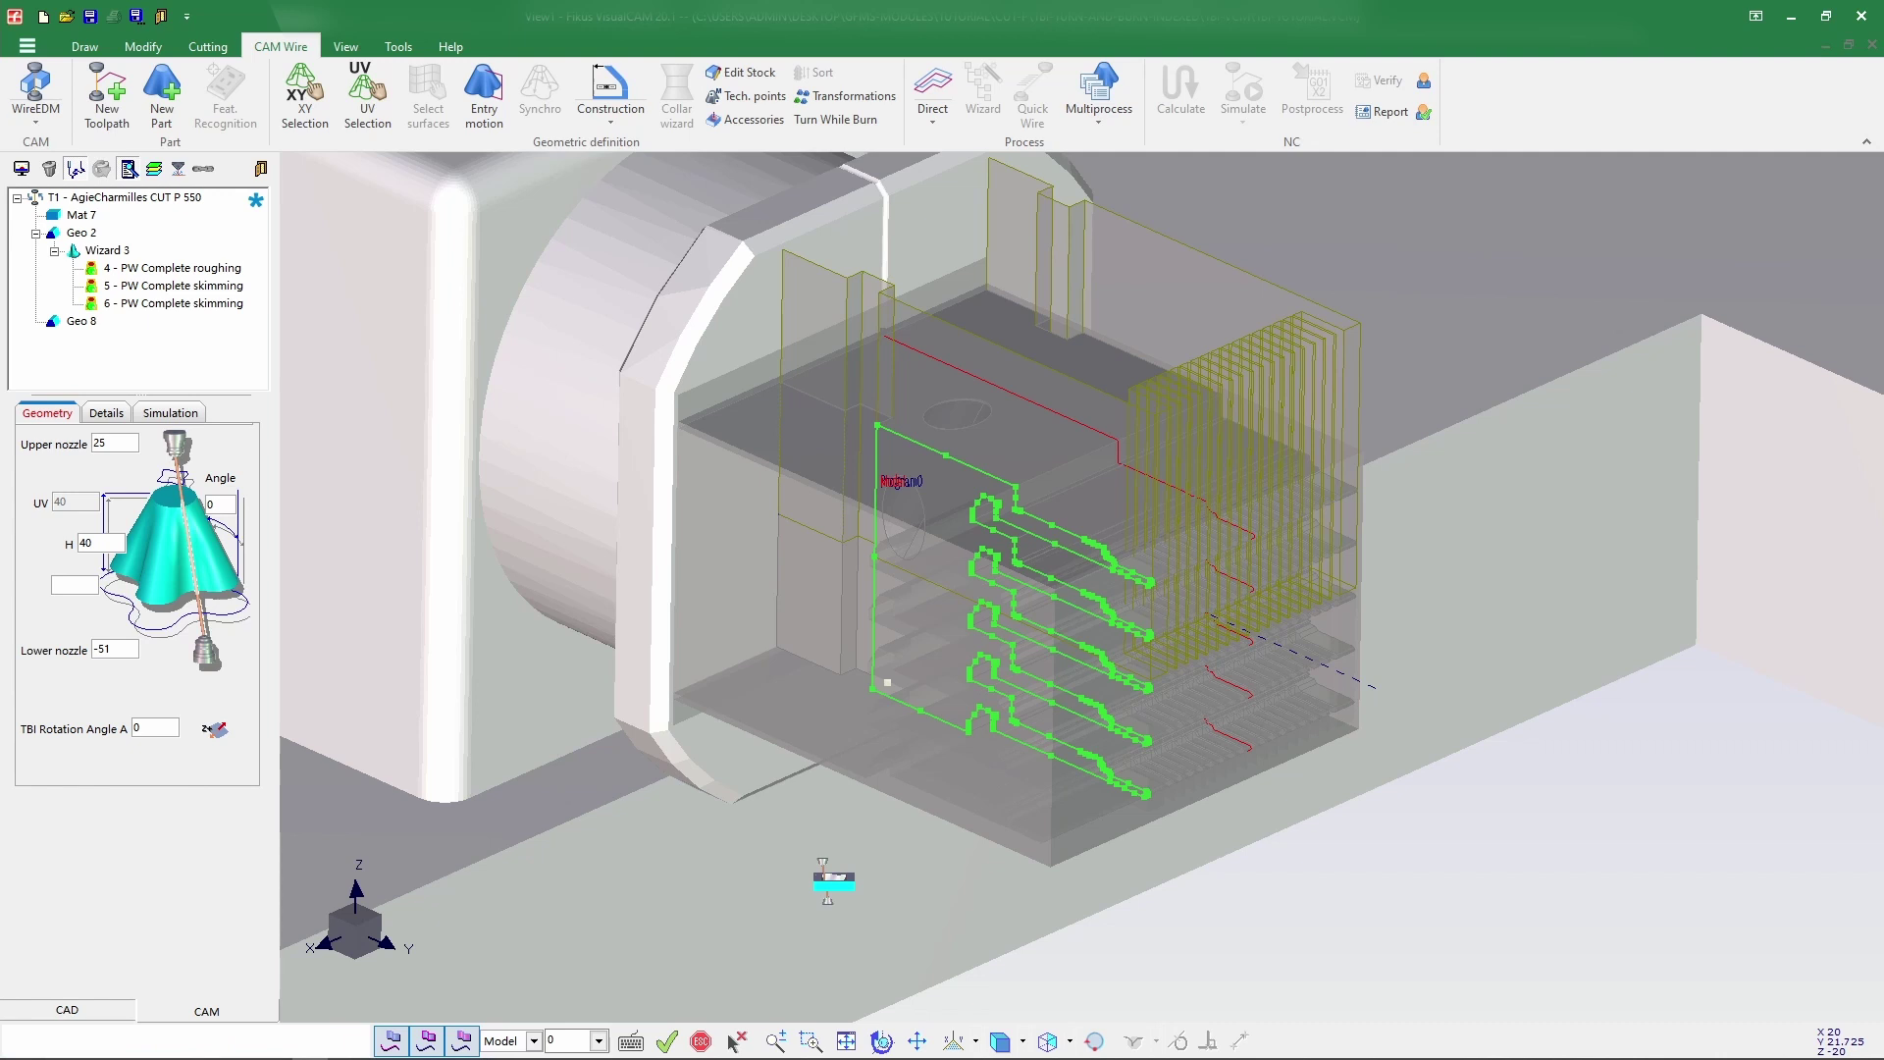
right_click(806, 855)
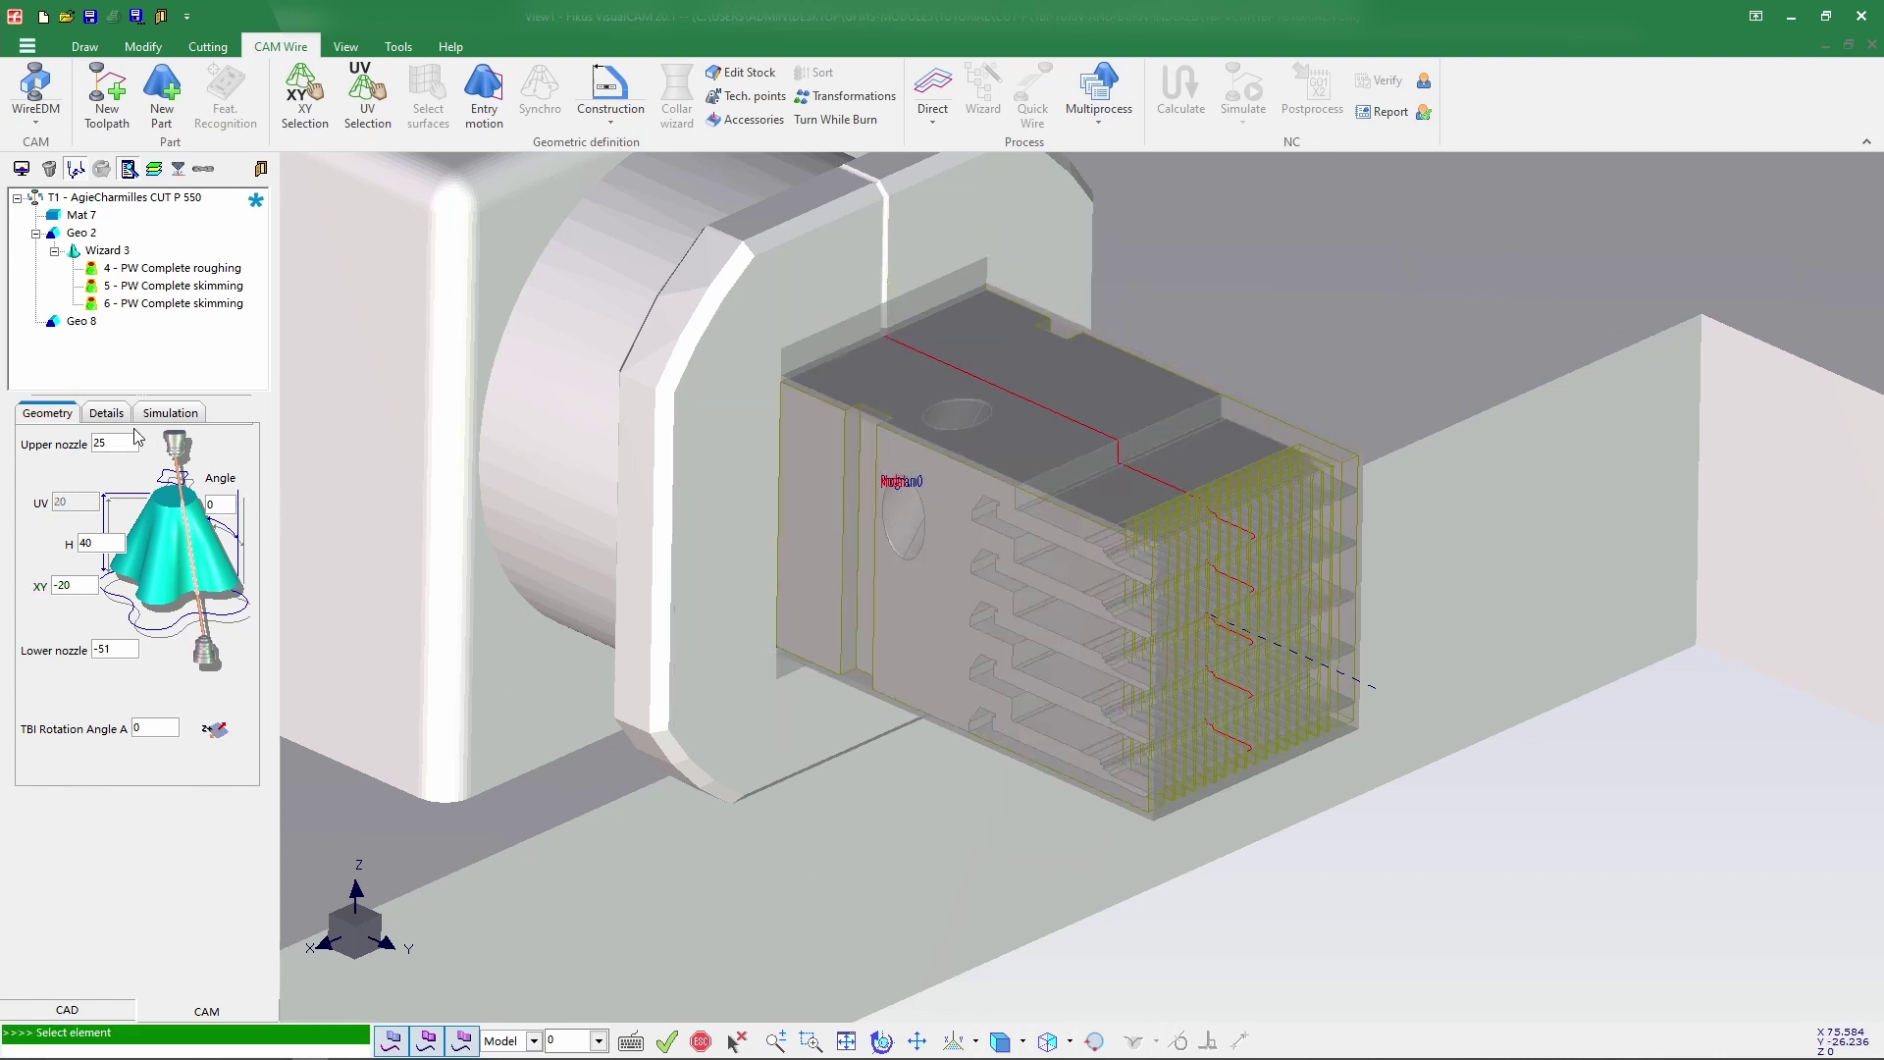
left_click(93, 416)
left_click(180, 655)
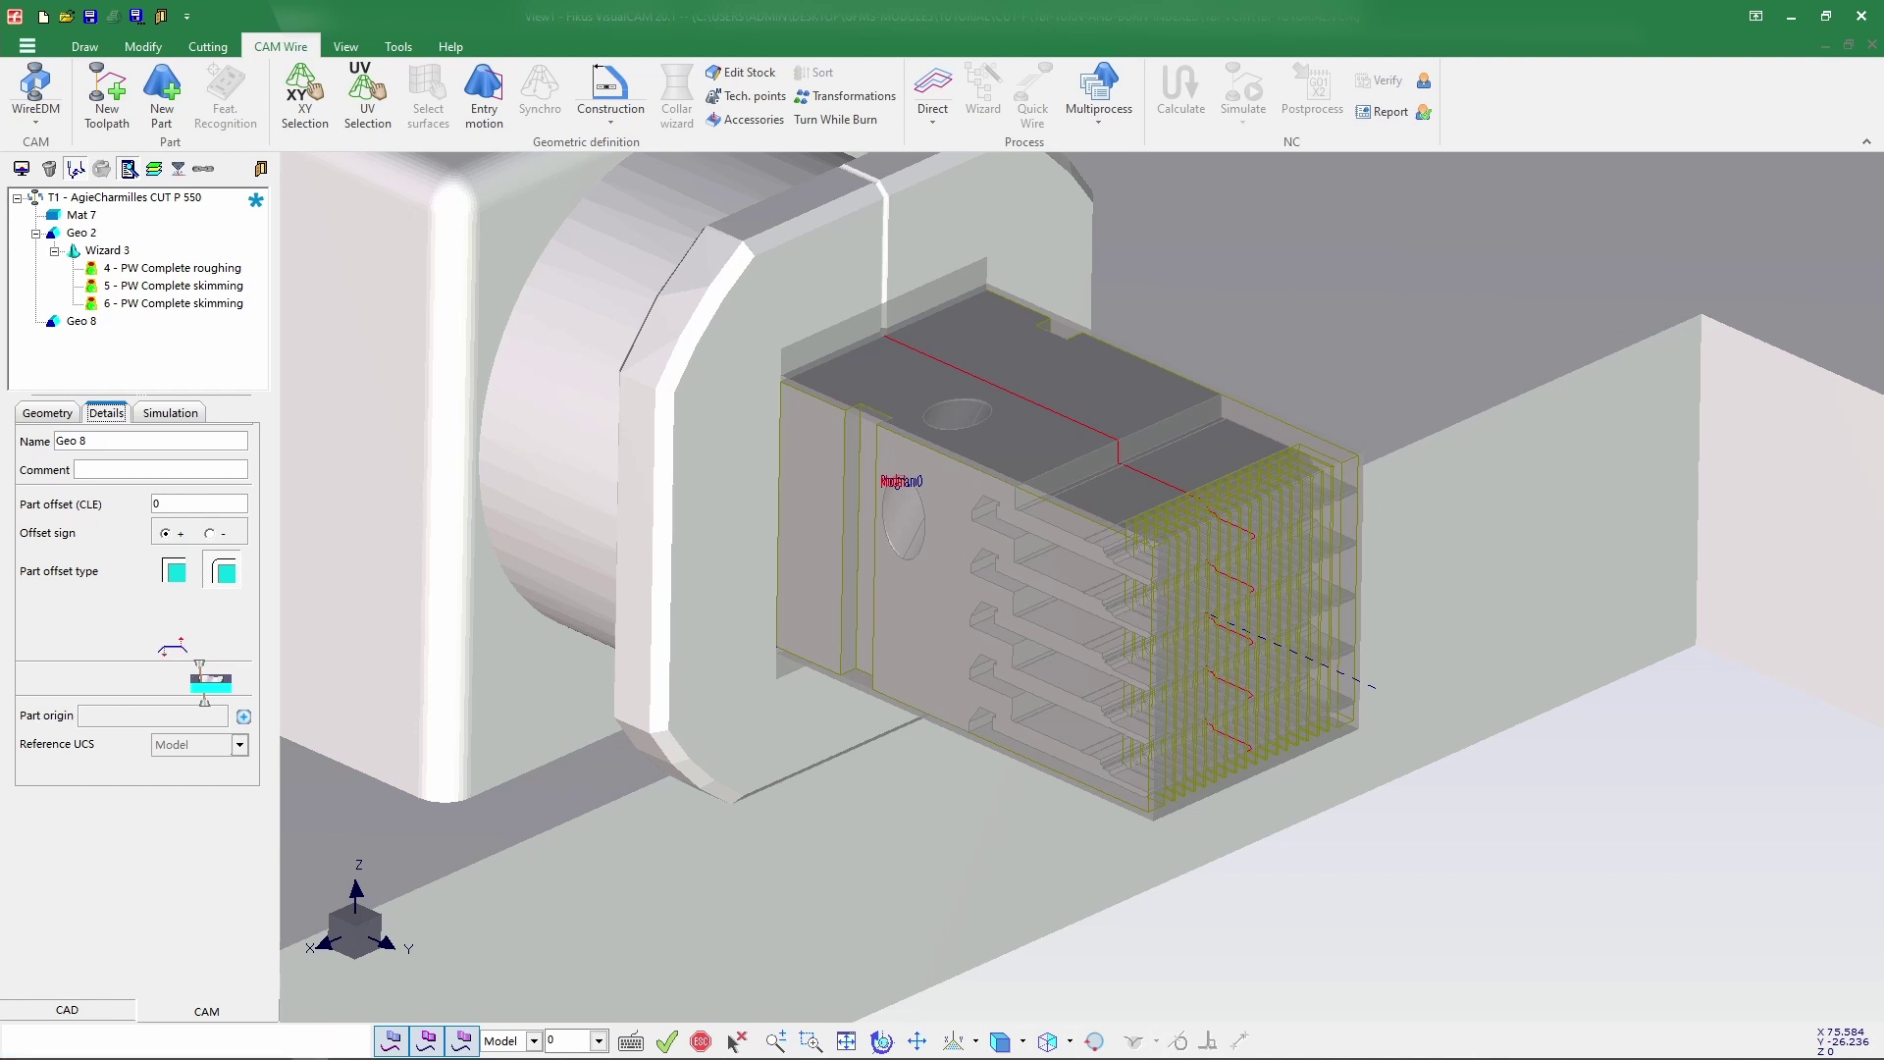
left_click(180, 655)
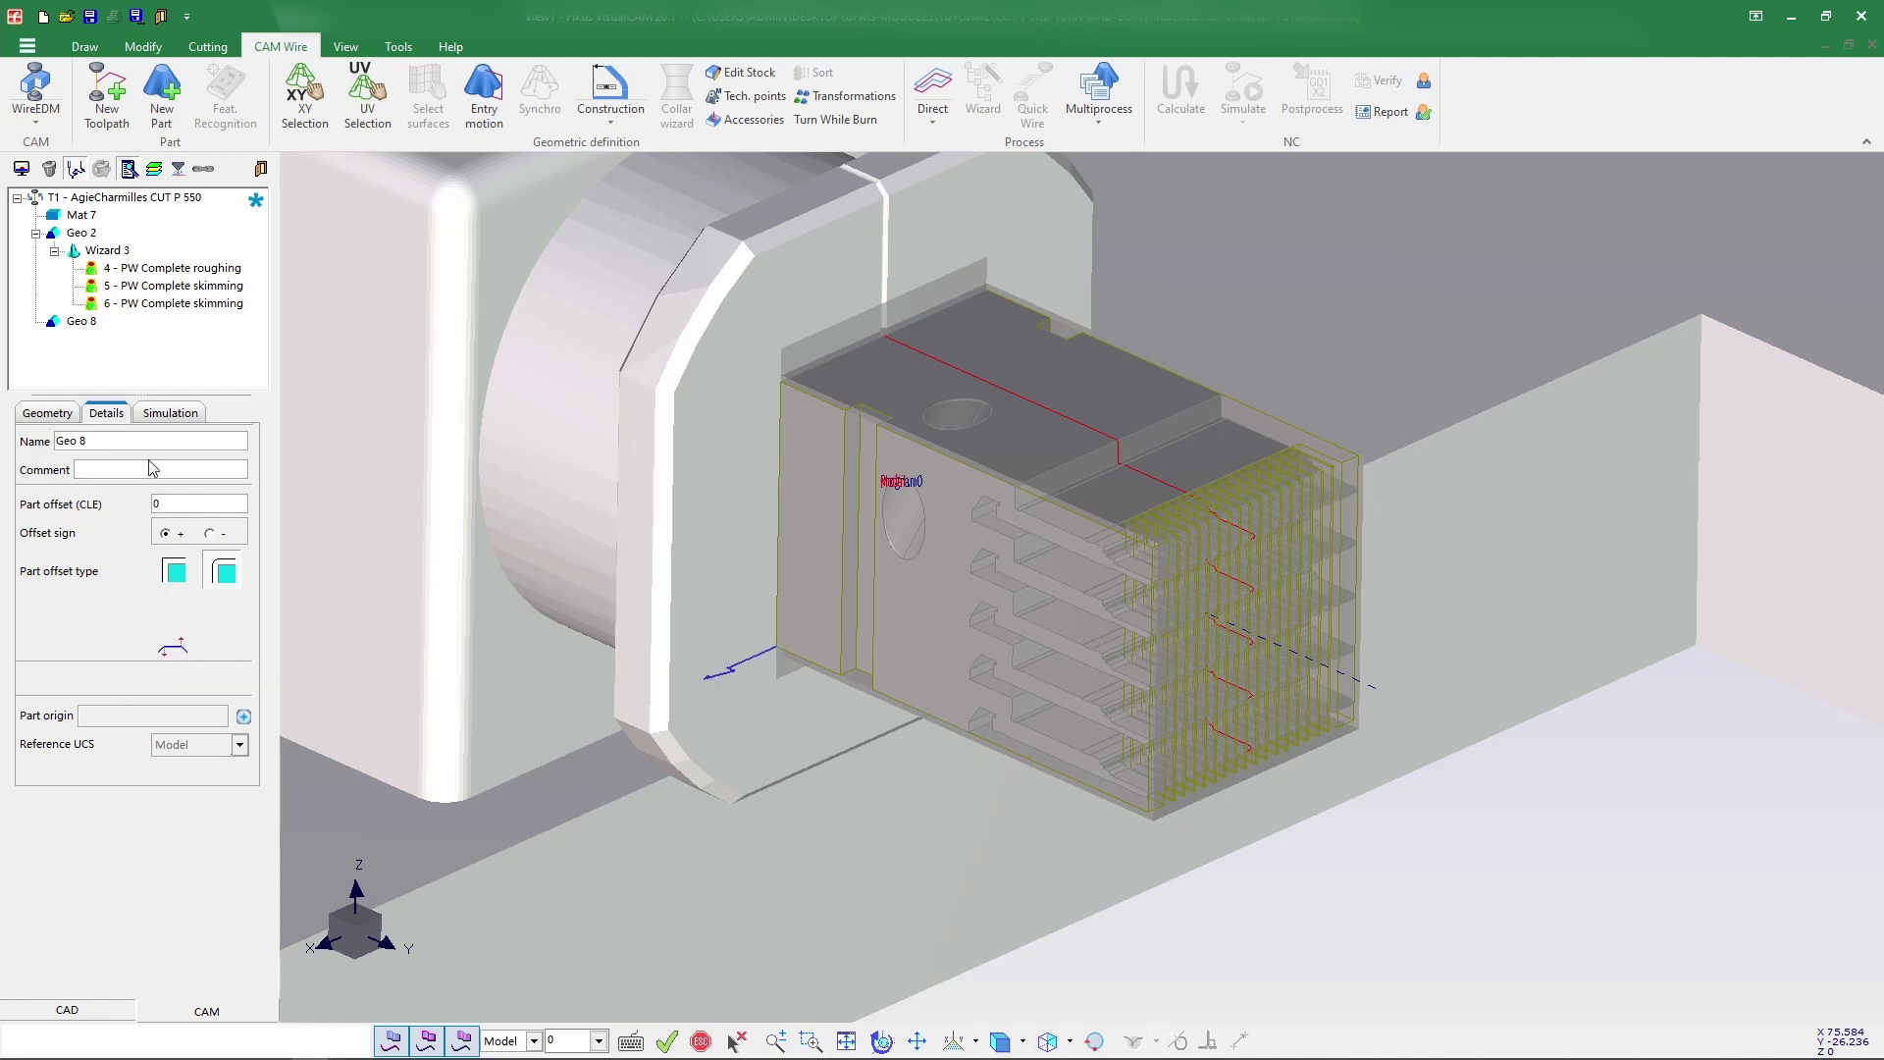
Add XY-perpendicular entry and retraction motions of length 5 to the open ends of the Geo 8 contour.
left_click(484, 98)
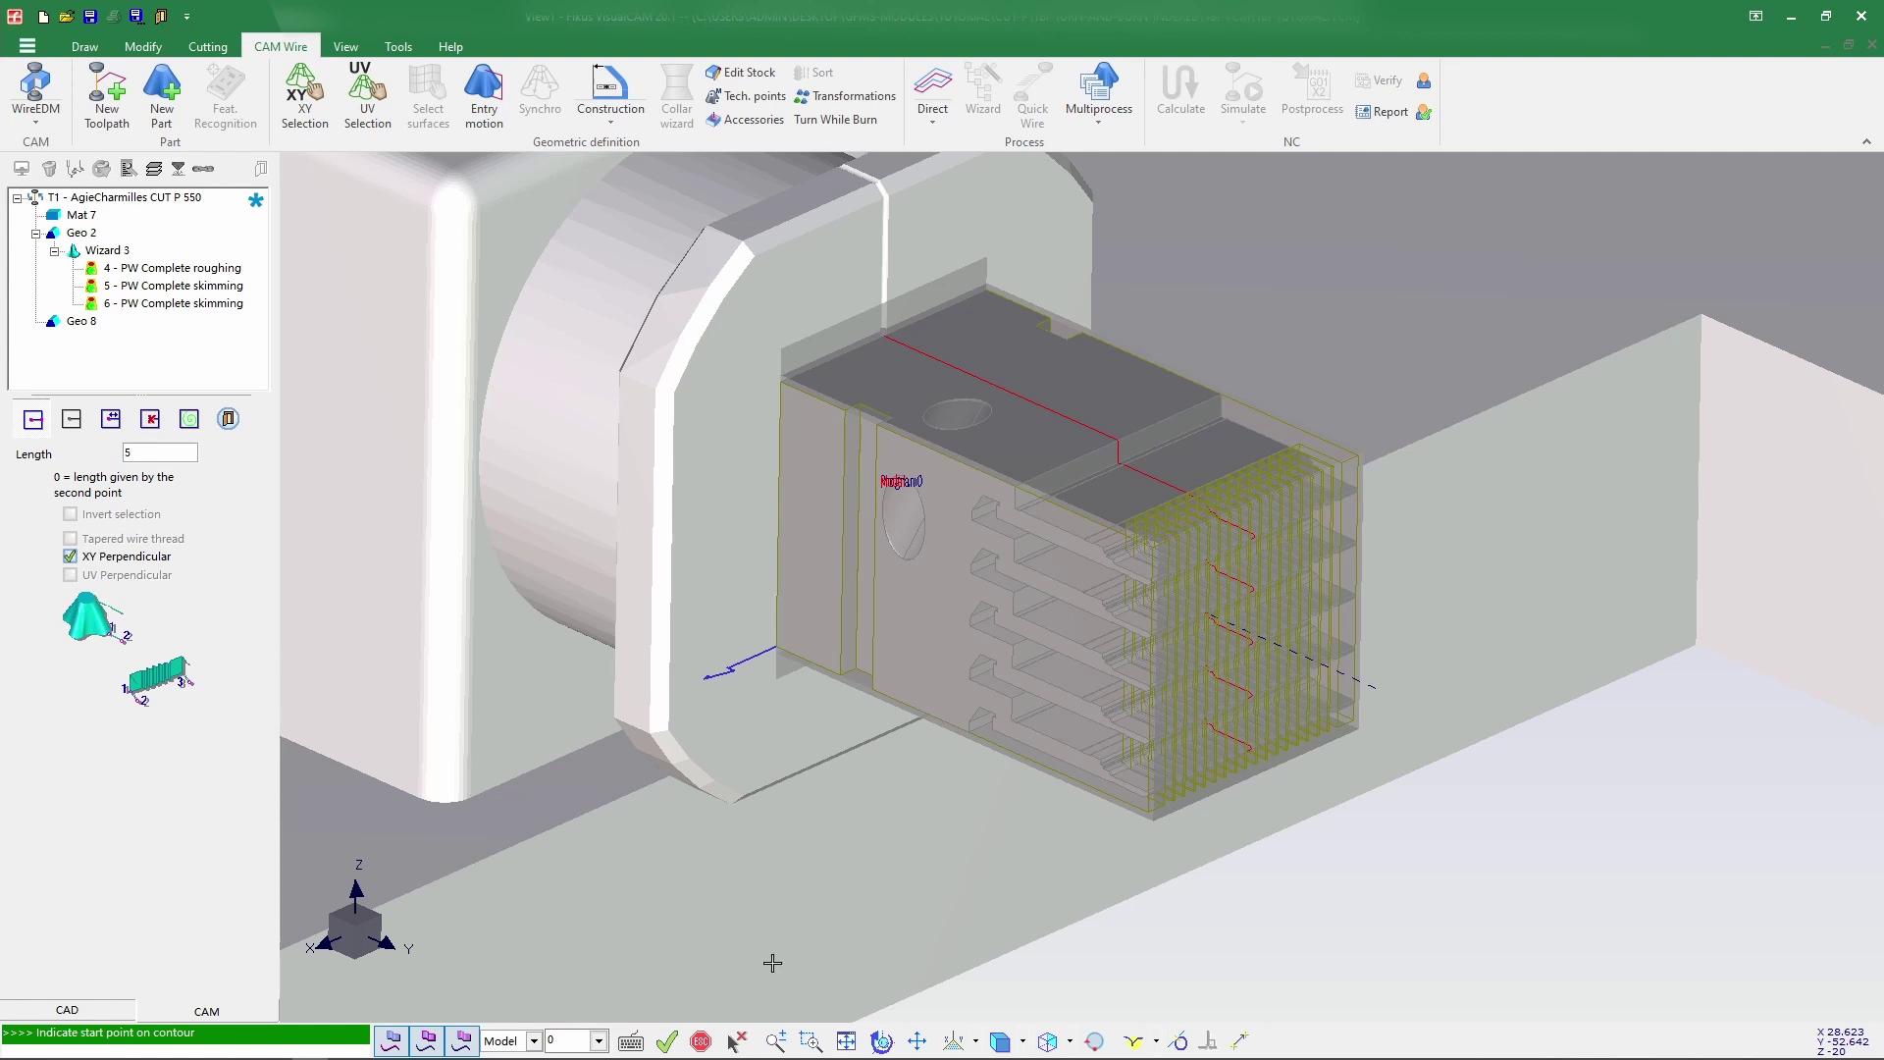
left_click(685, 693)
left_click(631, 739)
left_click(1477, 218)
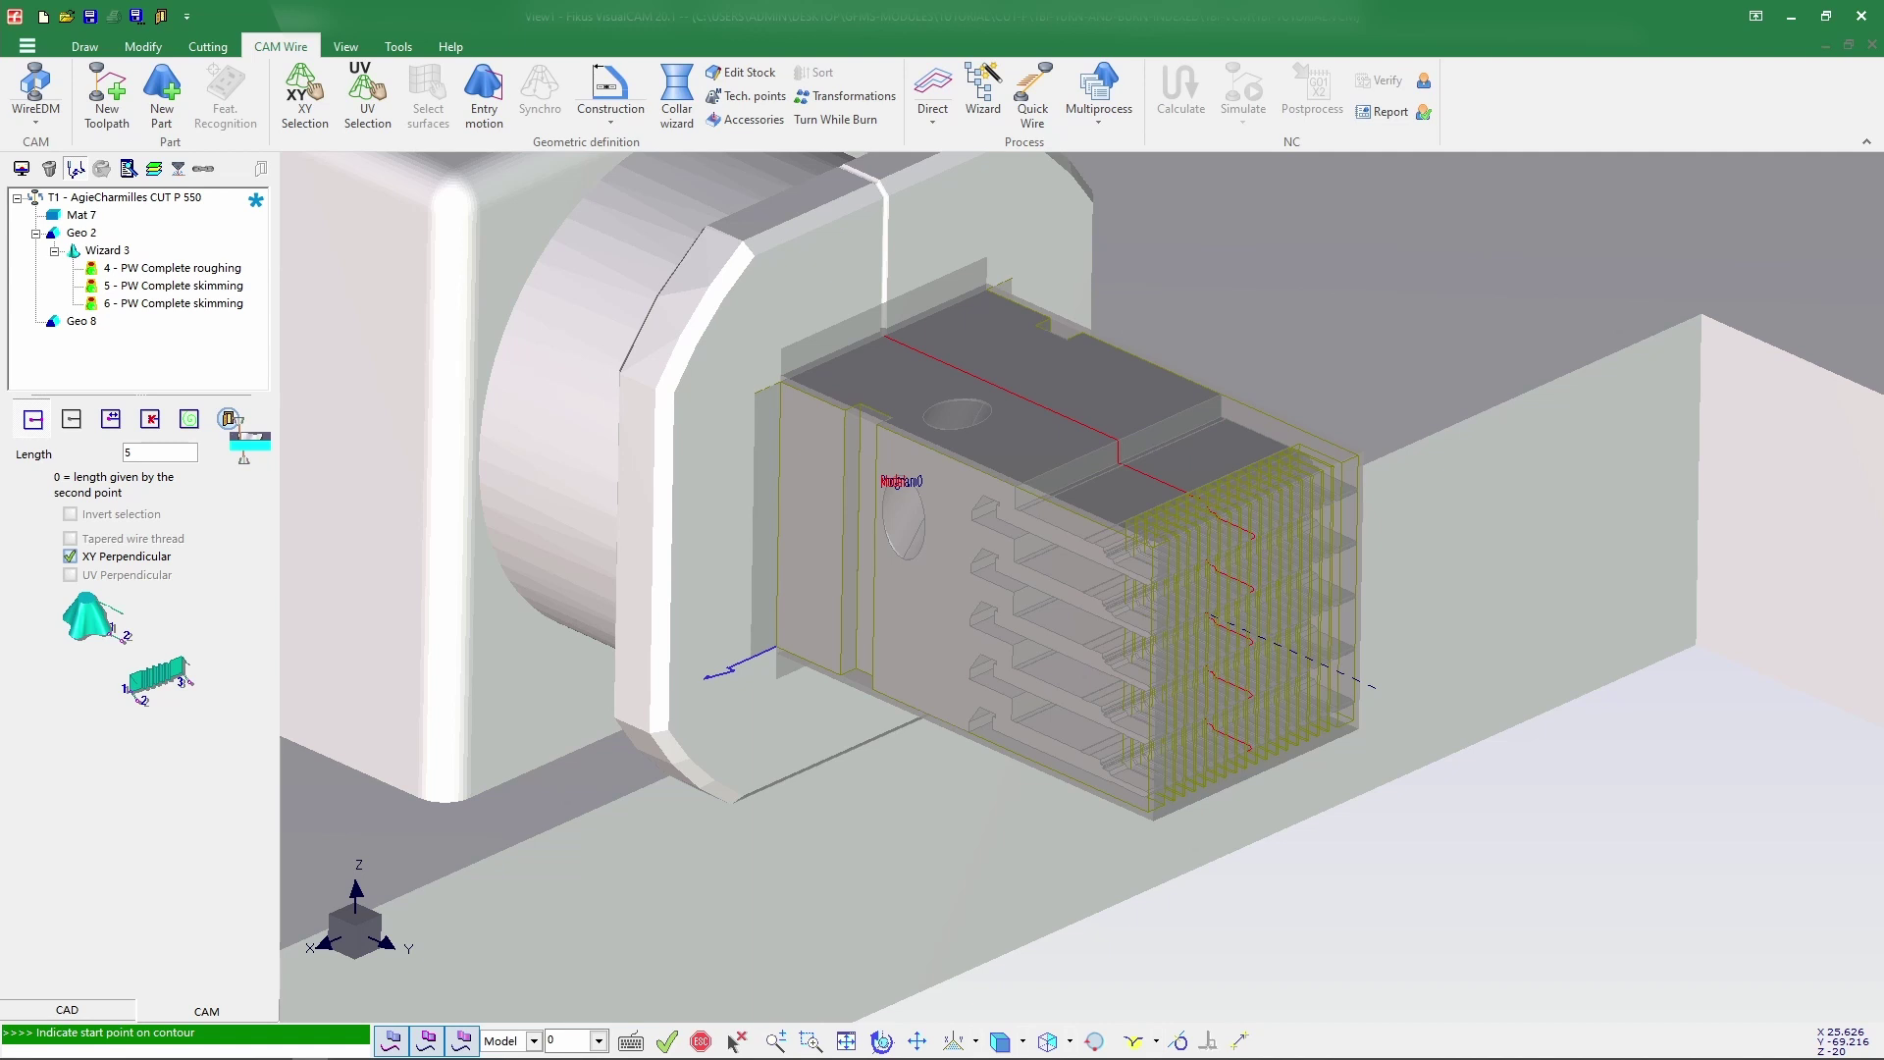
left_click(229, 419)
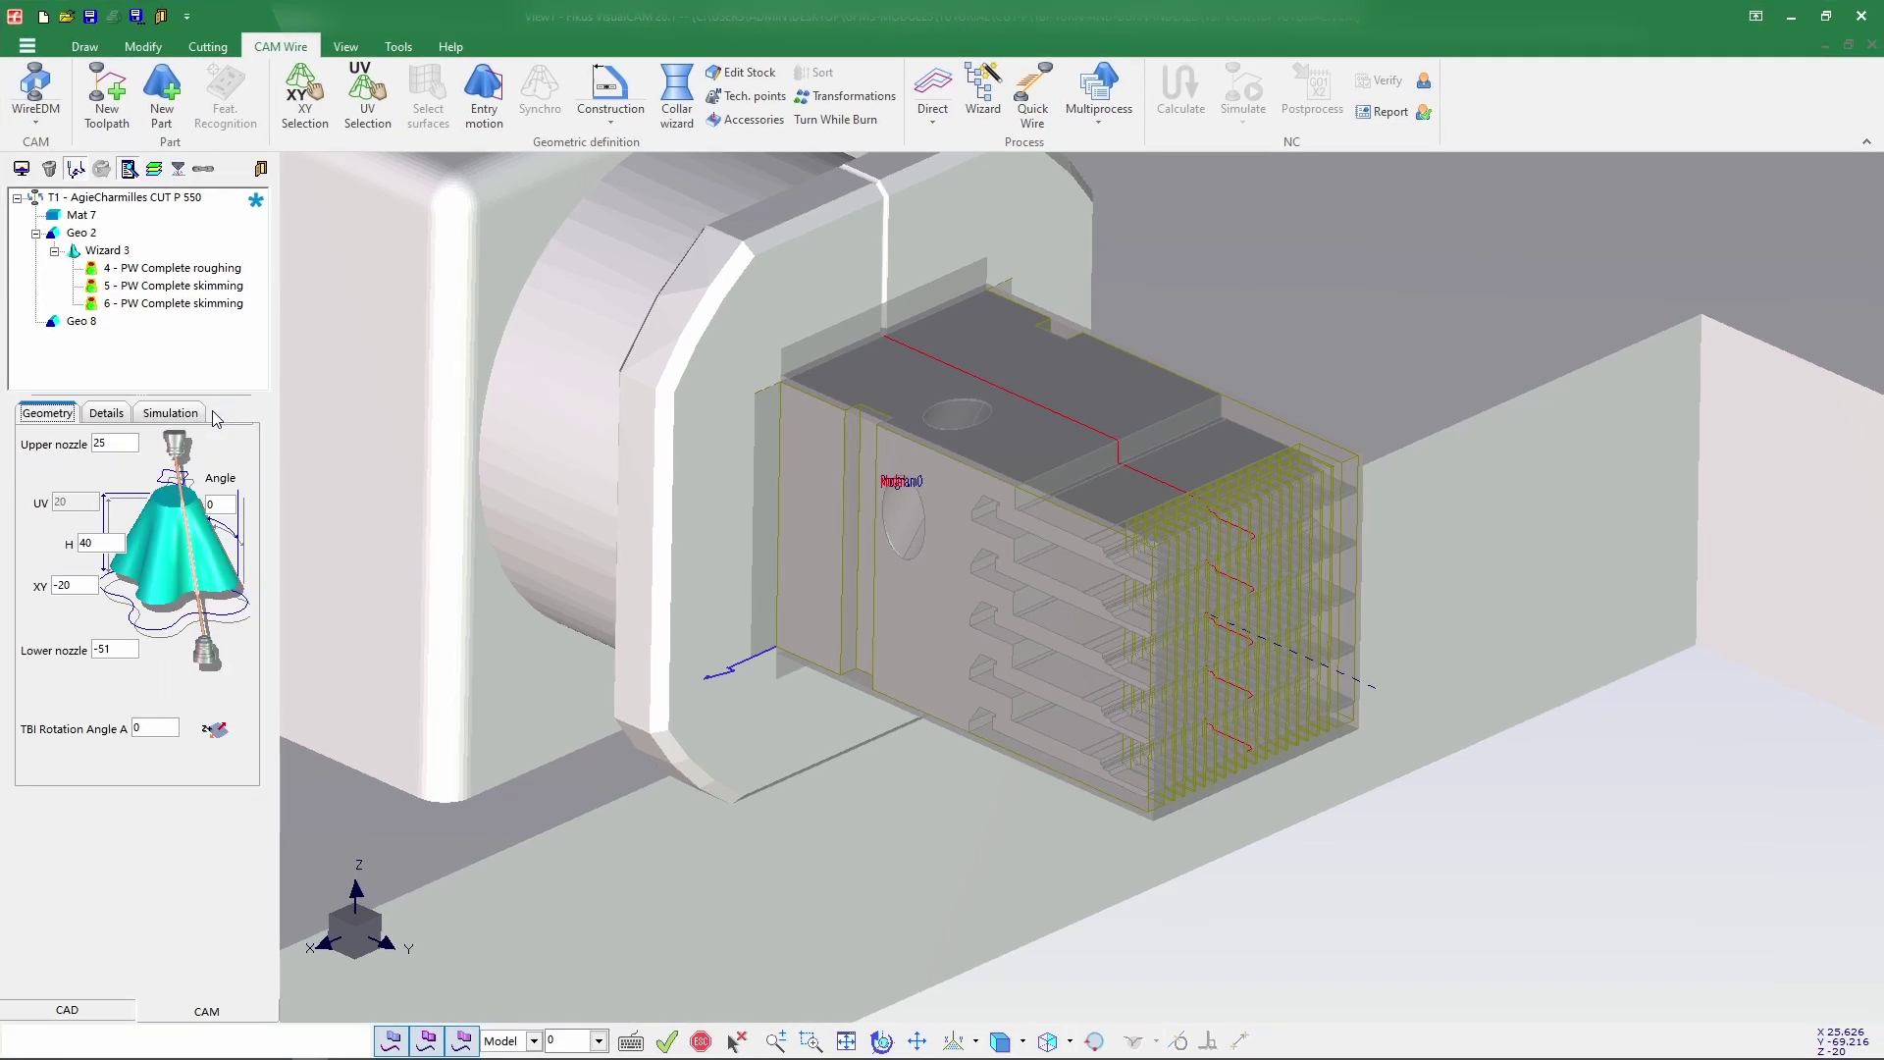
Generate a wizard process for Geo 8 with 3 passes, using the AC Brass 900 0.25 mm sequence with Ra 0.60.
left_click(982, 96)
left_click(1027, 612)
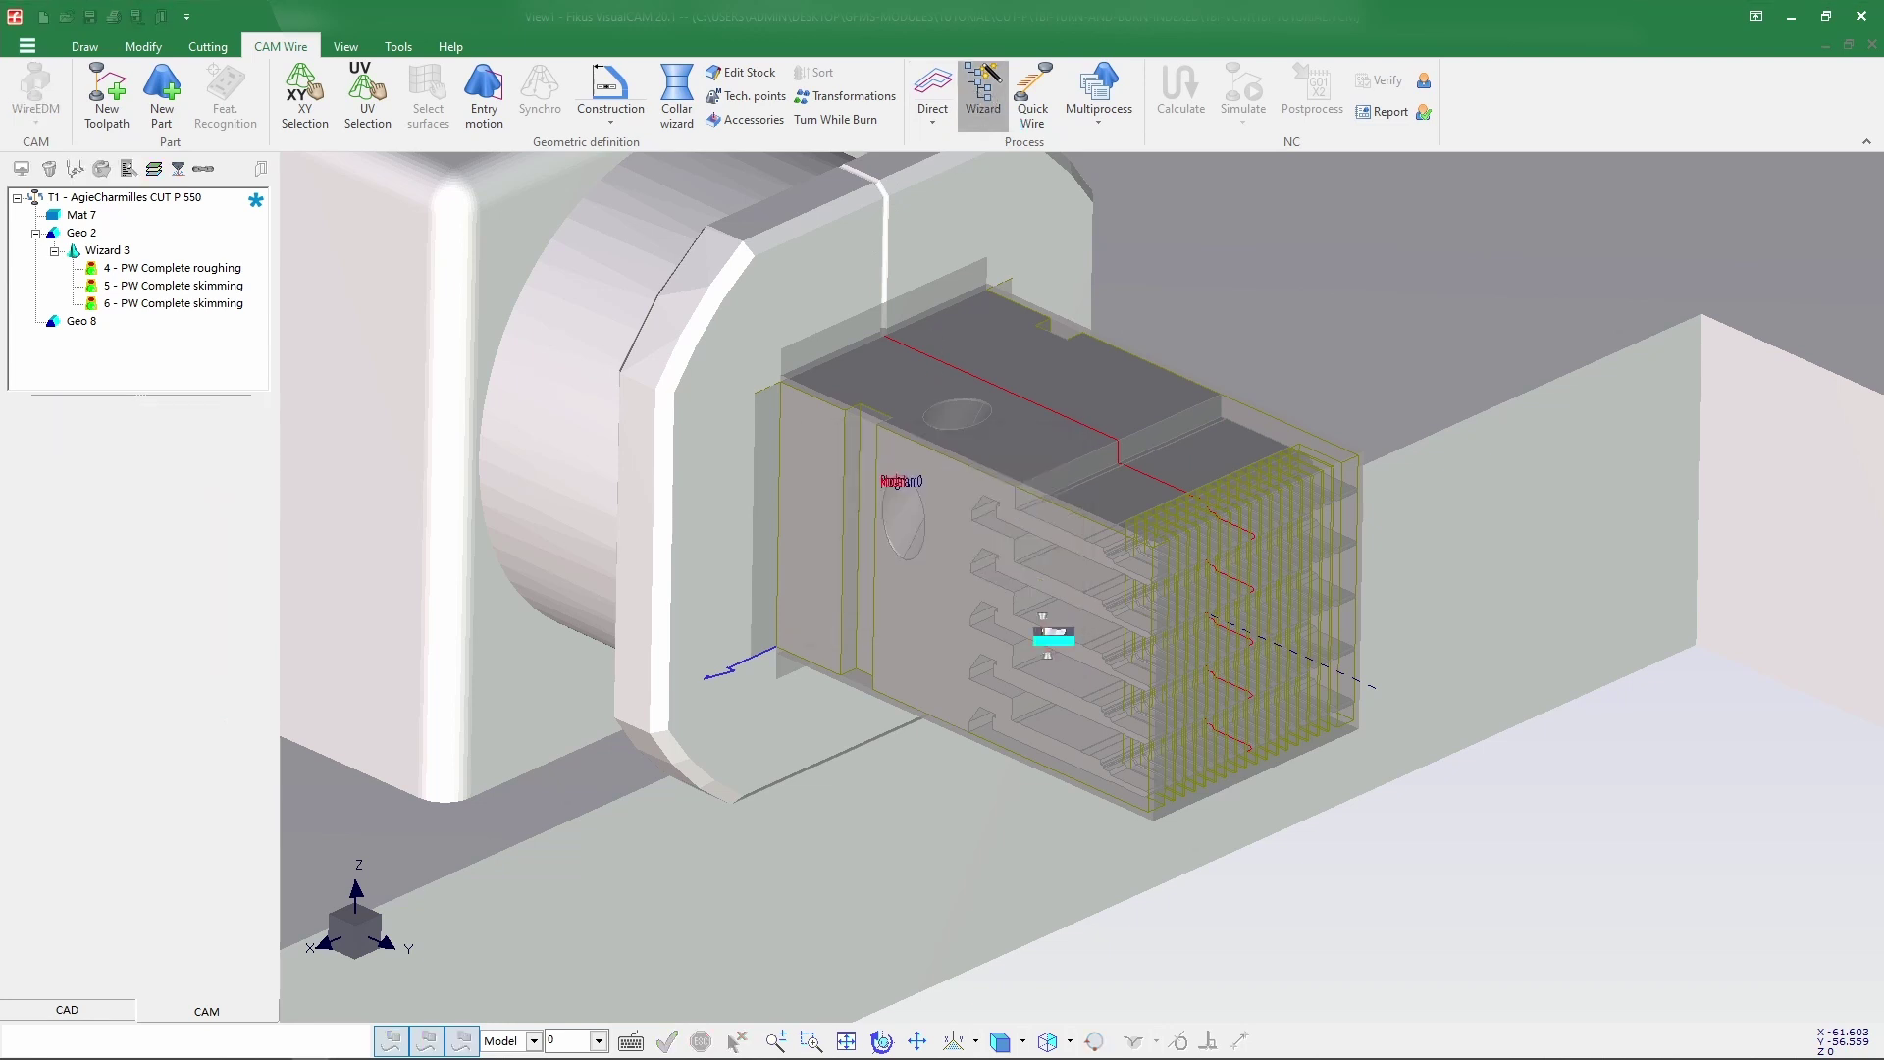
left_click(1095, 722)
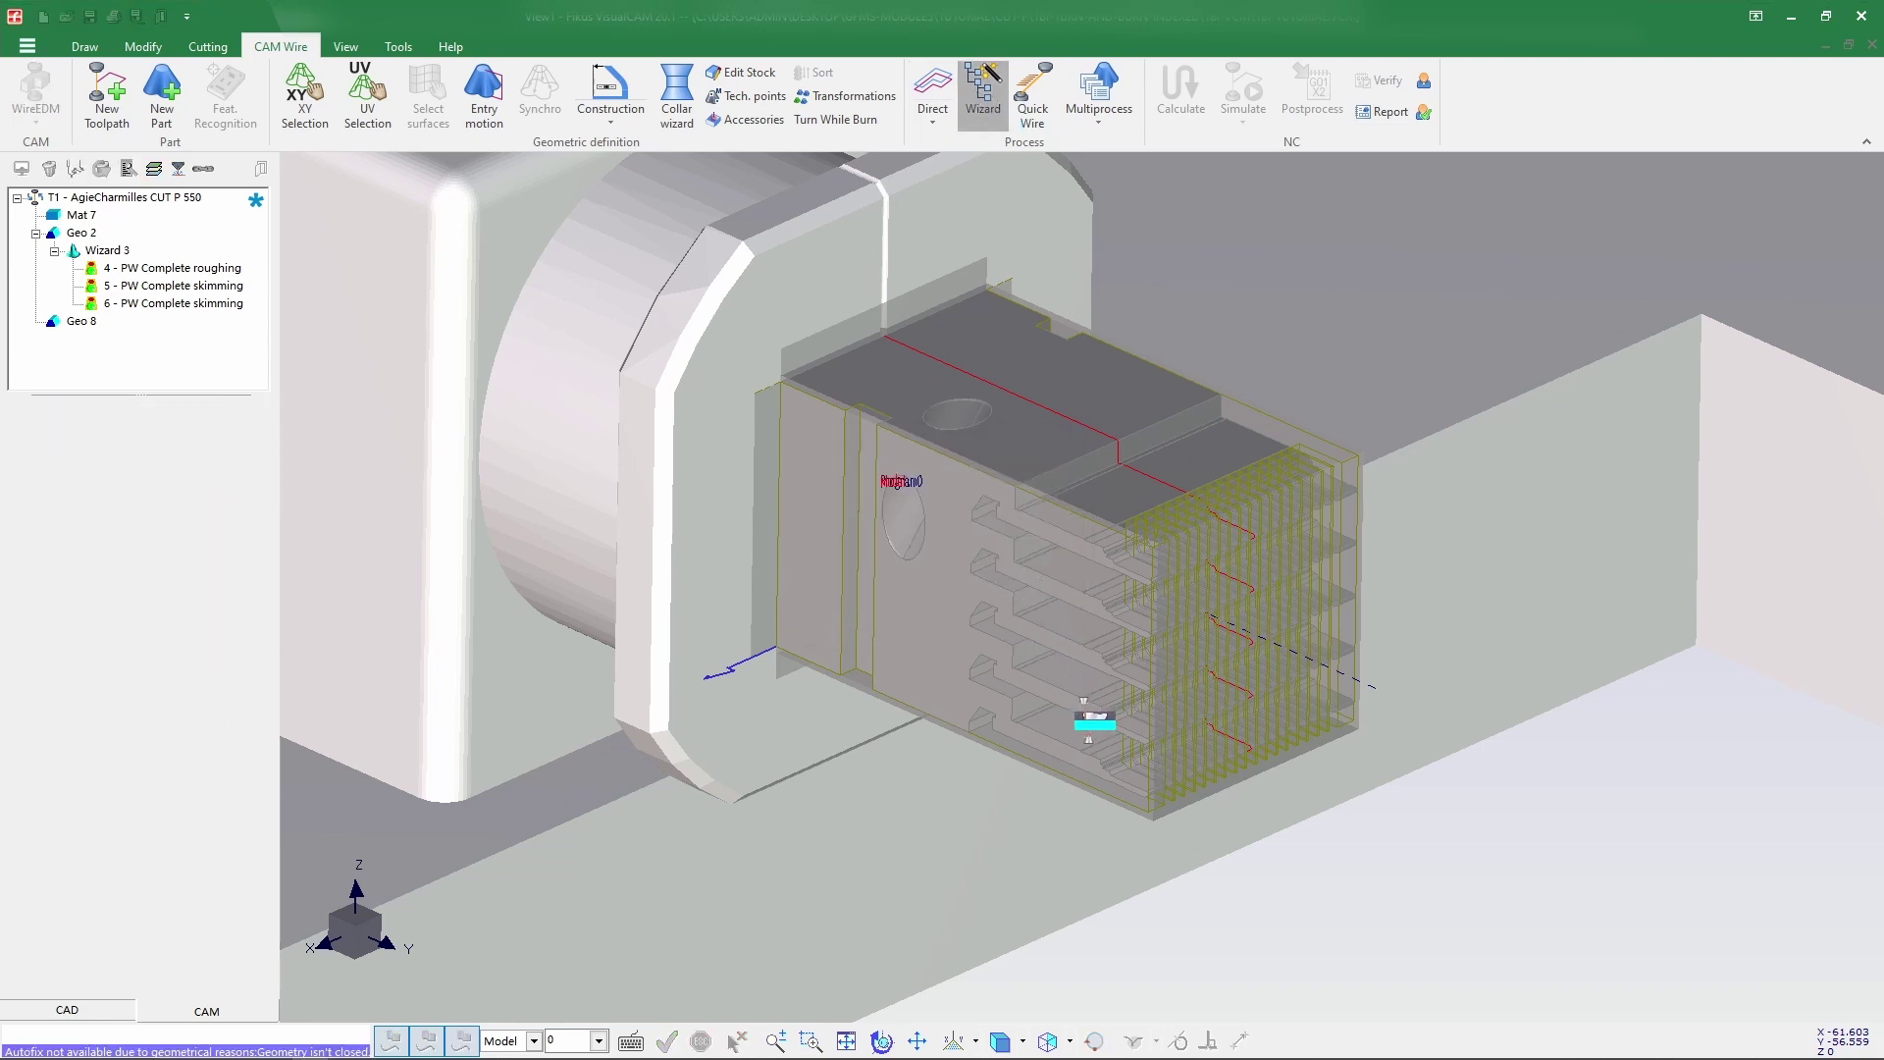
left_click(930, 411)
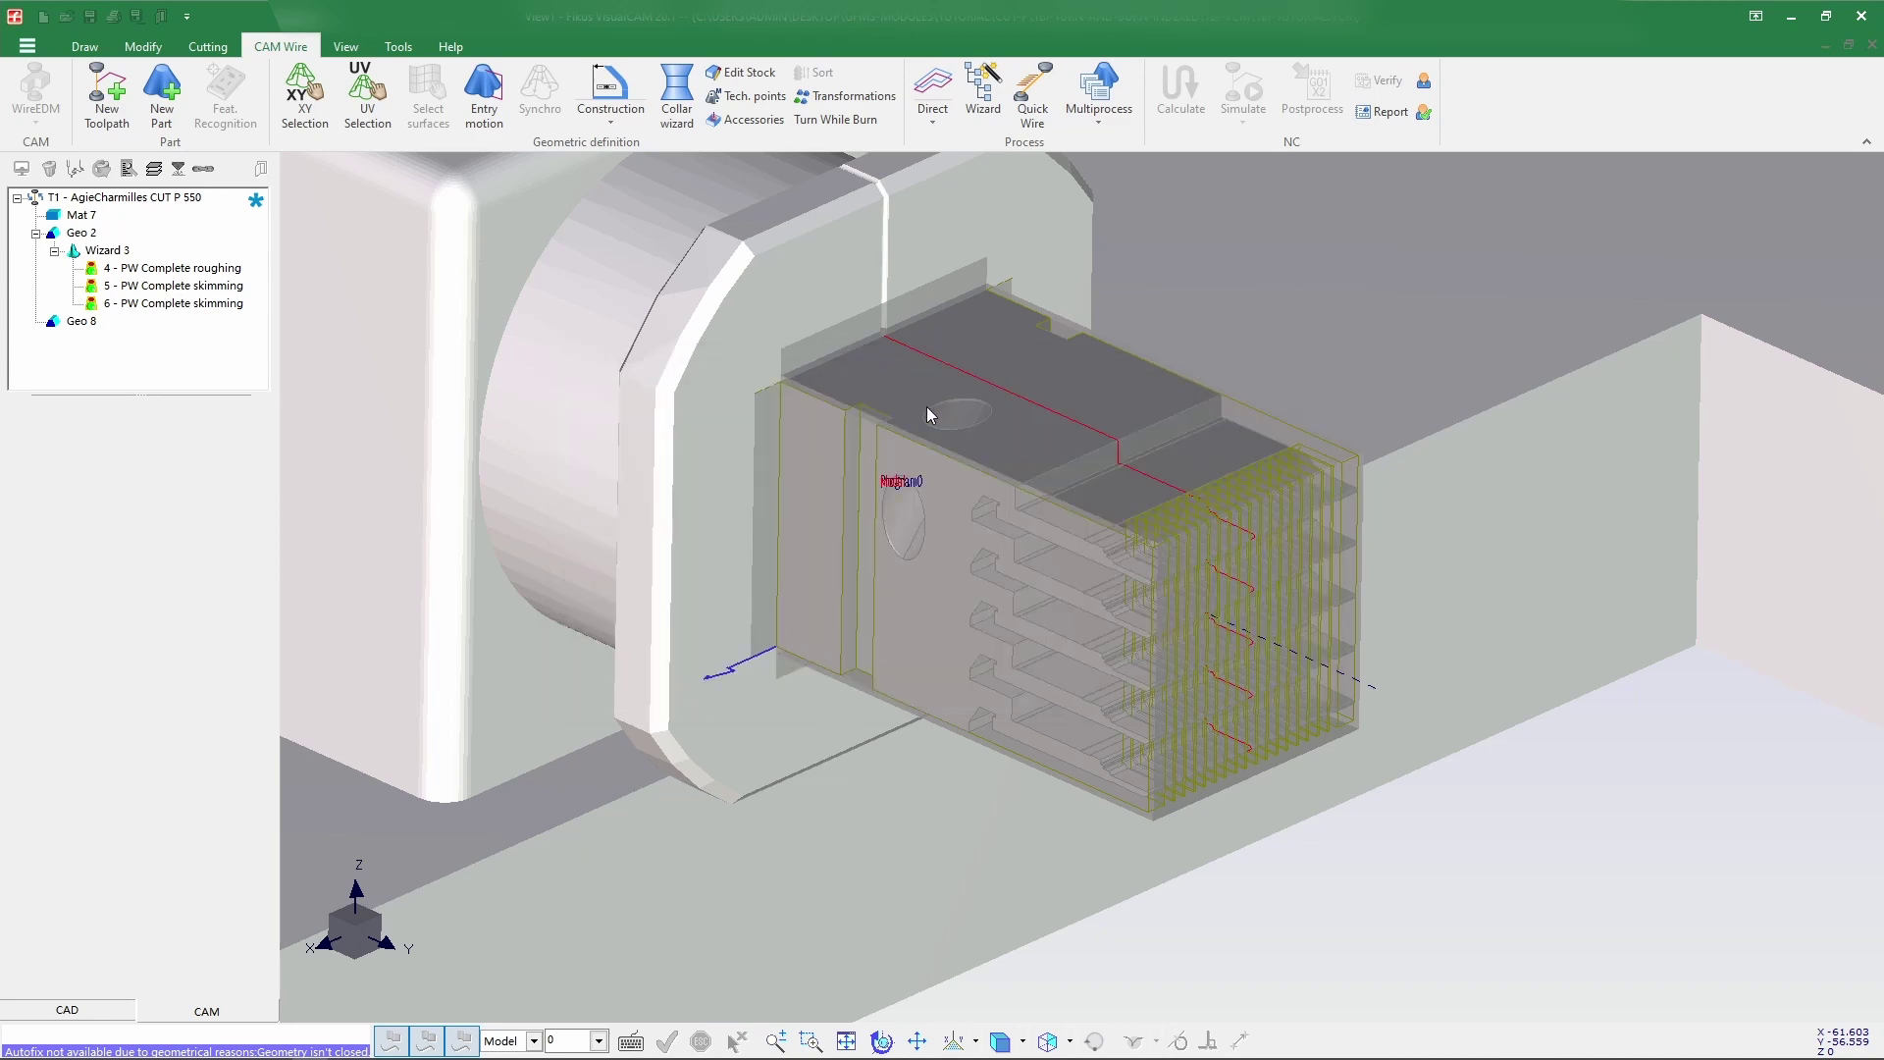
left_click(935, 291)
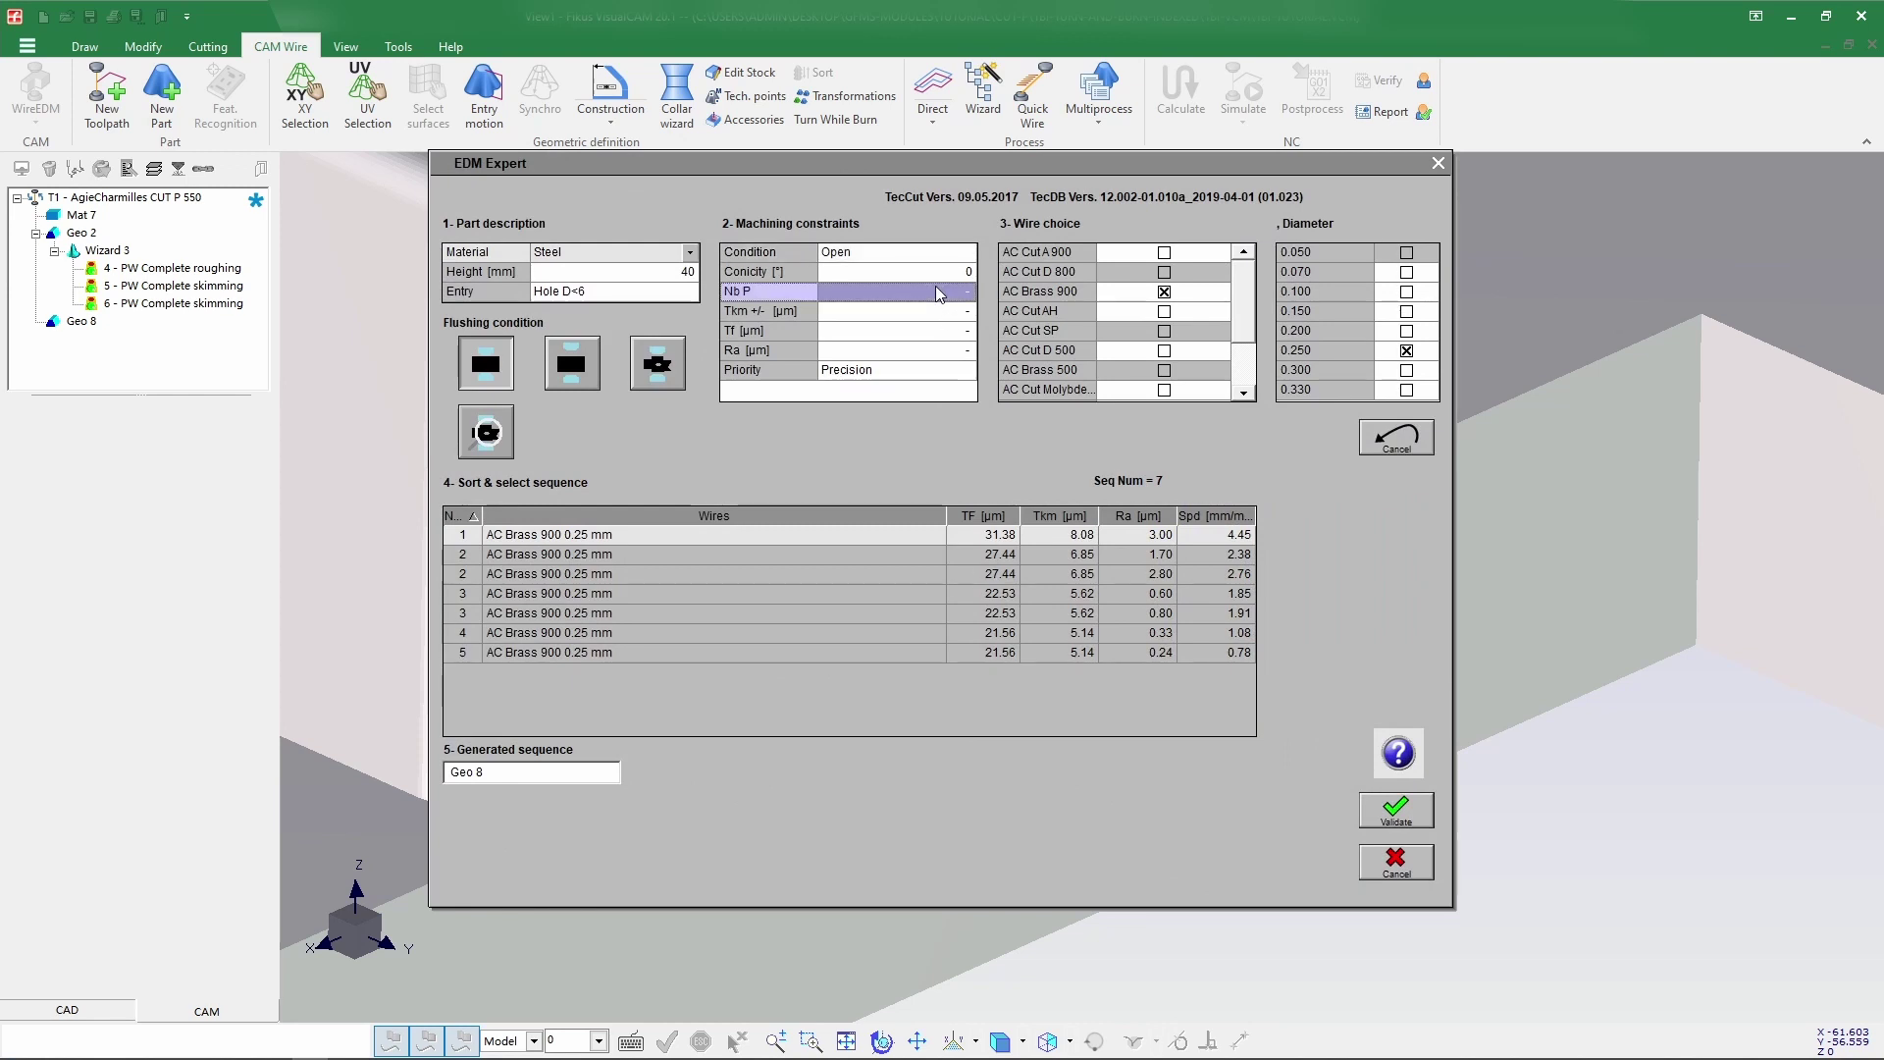
left_click(779, 533)
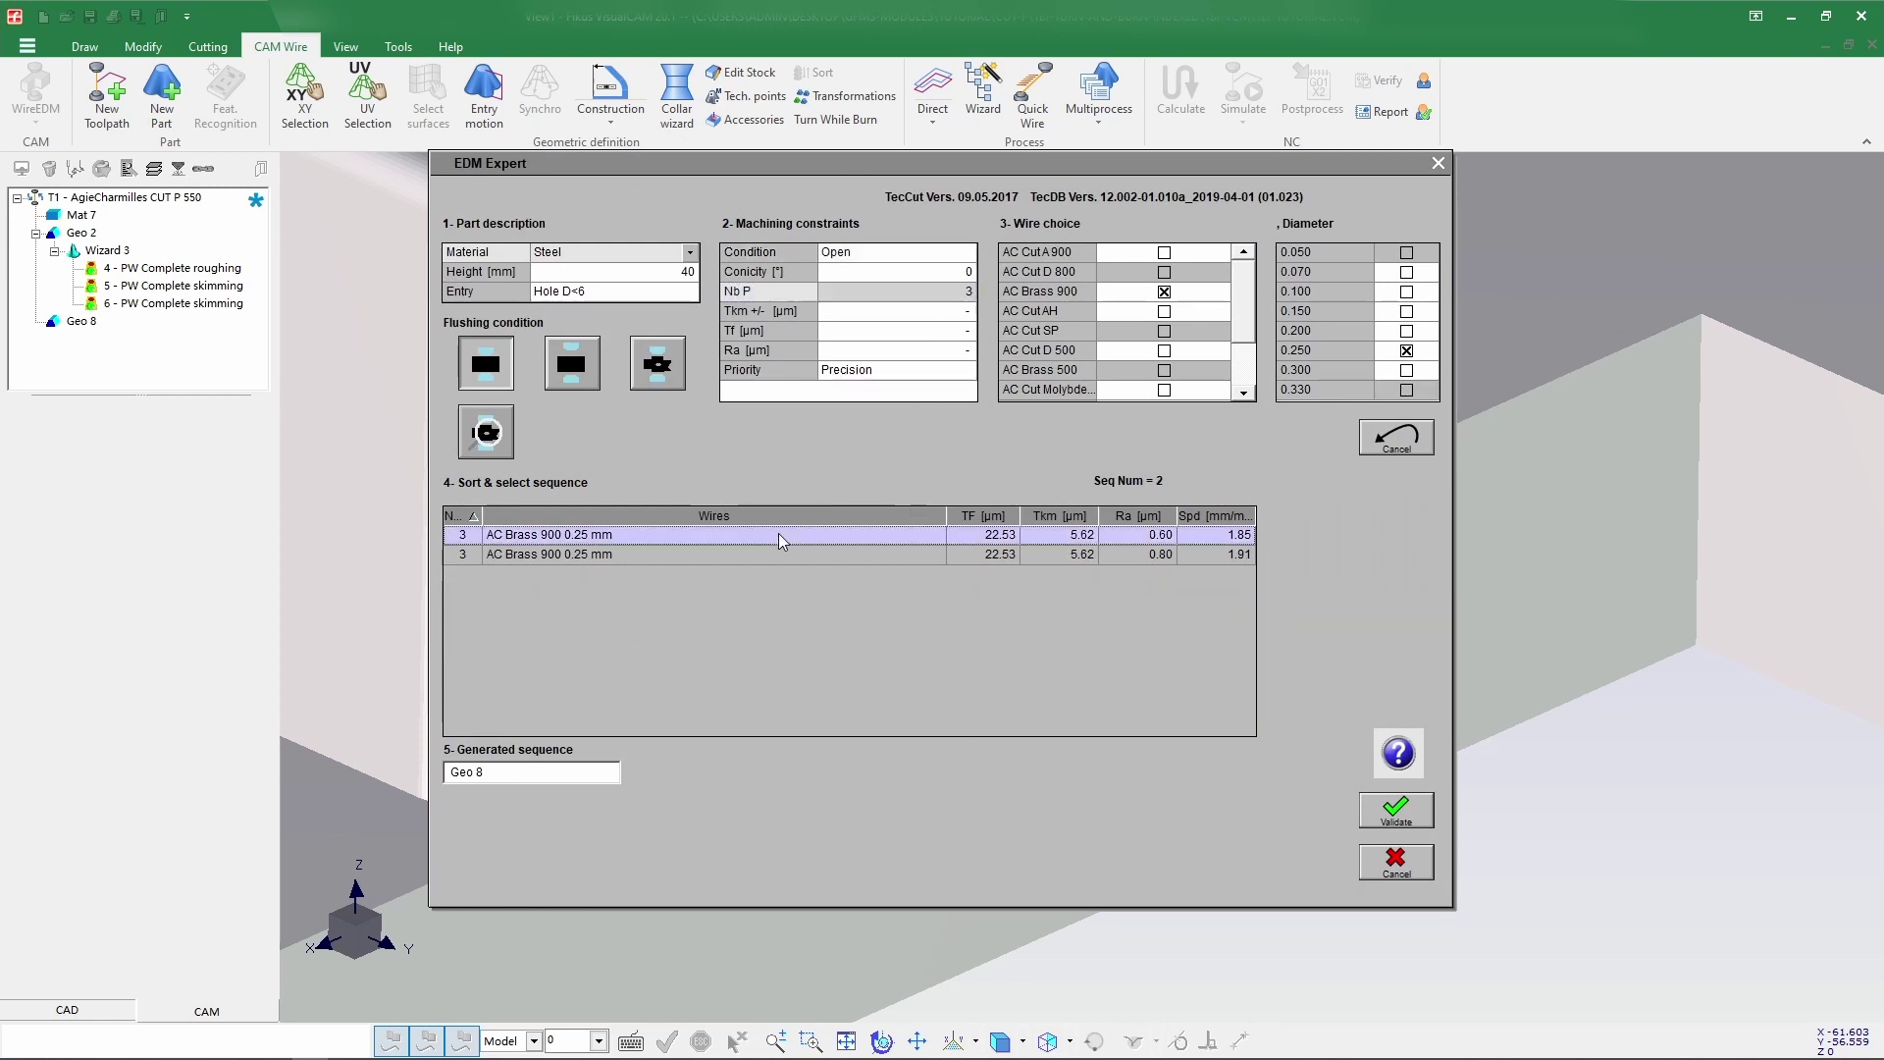
left_click(1407, 807)
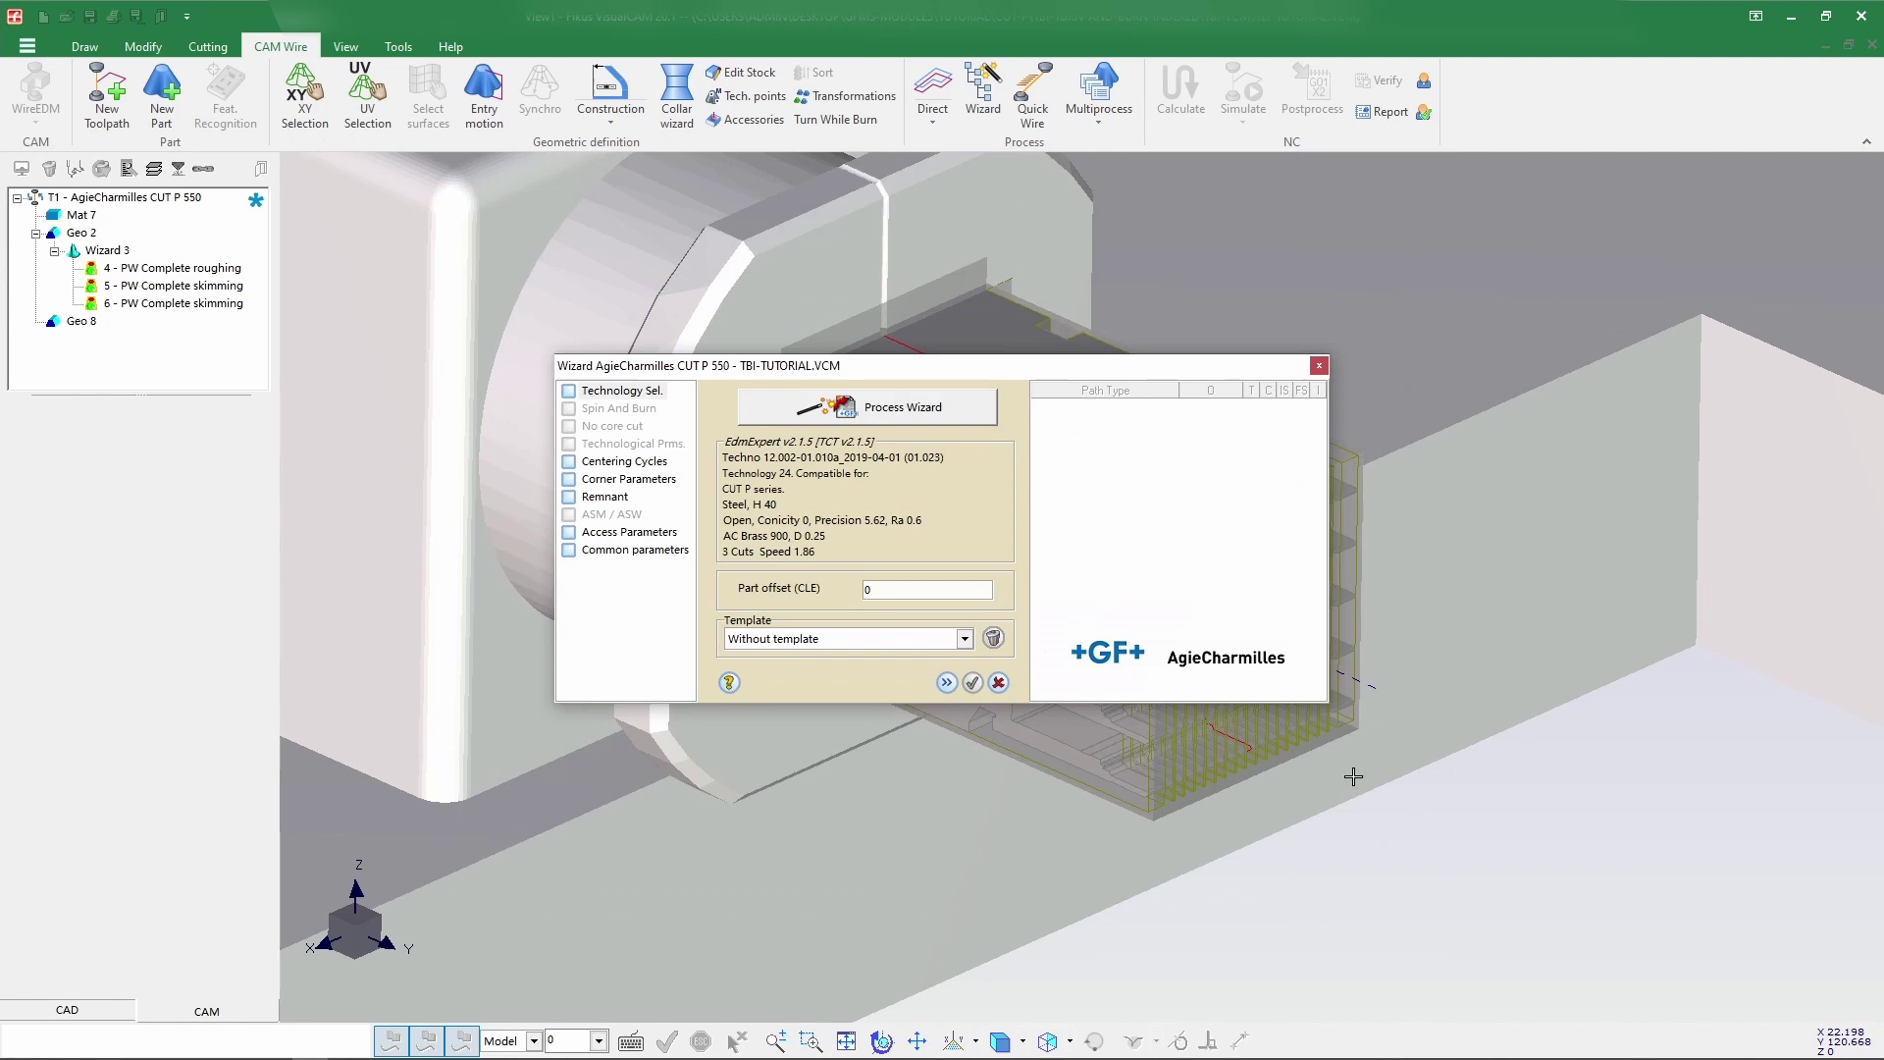
left_click(649, 555)
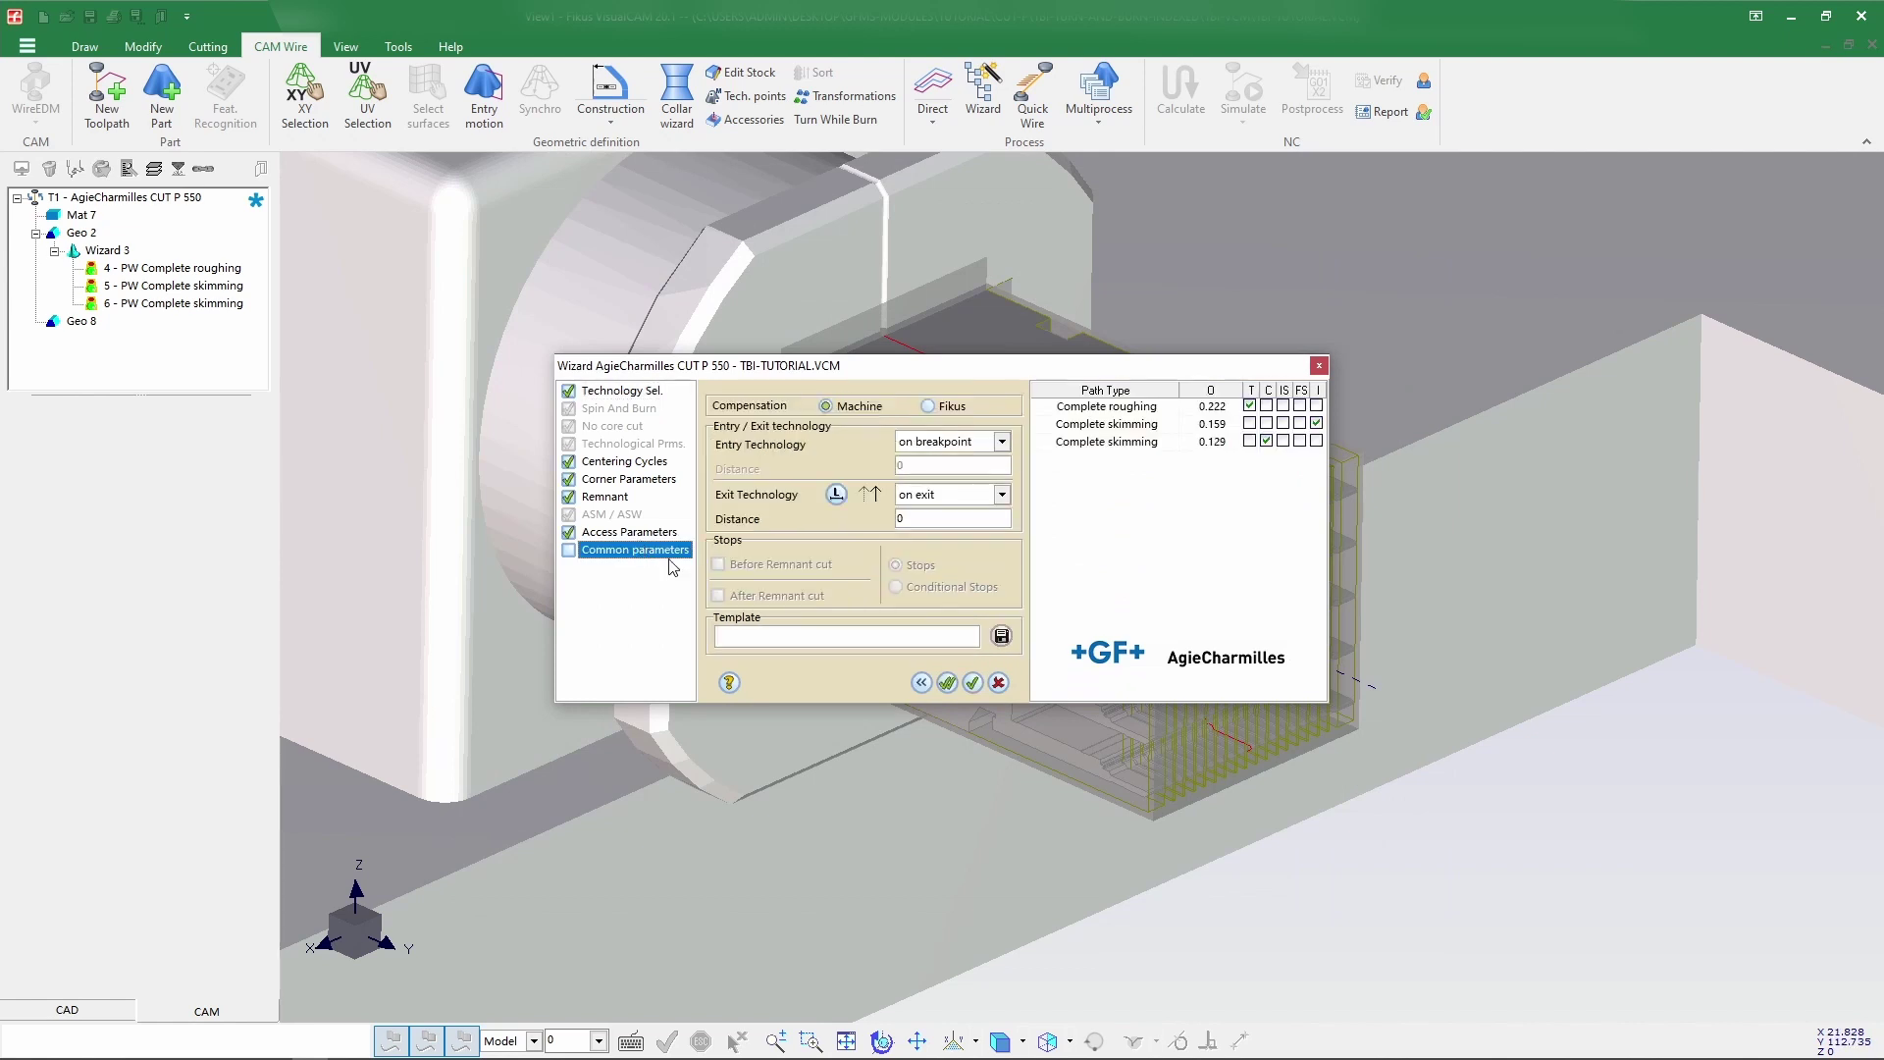
left_click(947, 682)
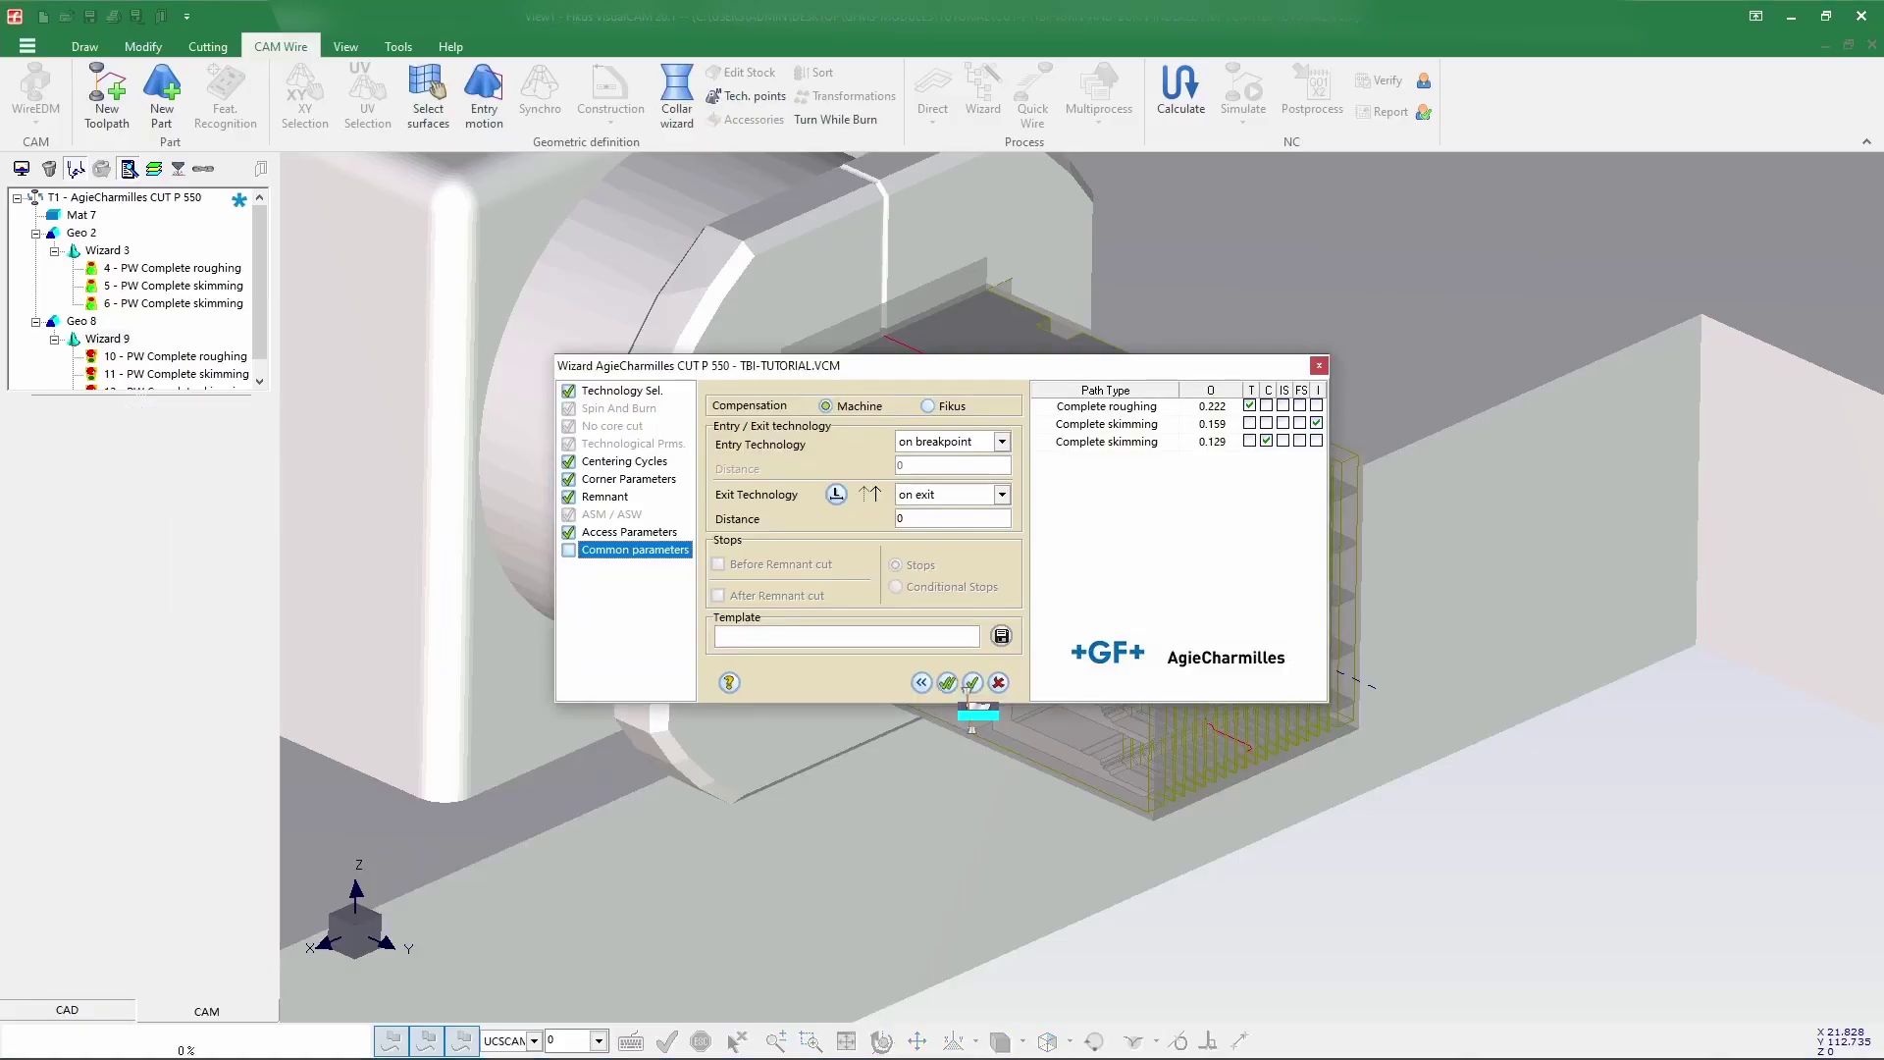
left_click(966, 682)
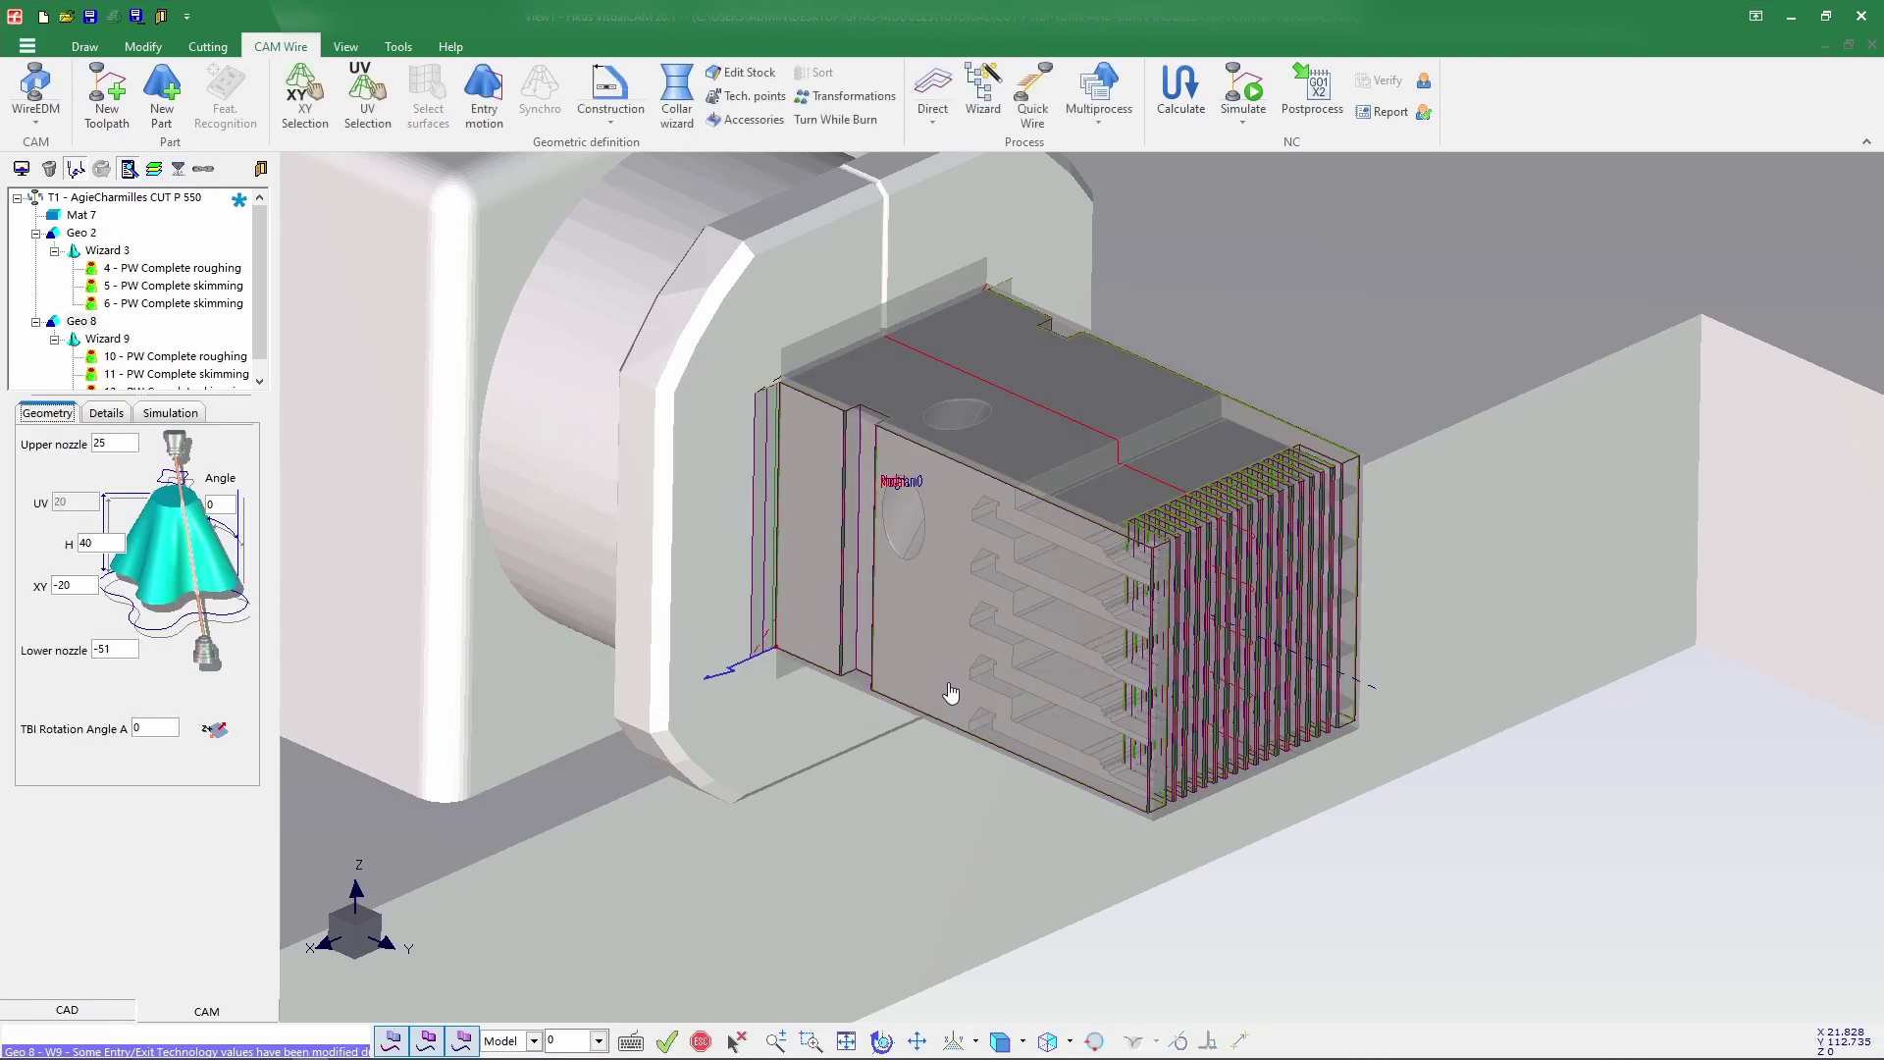
Check the bounding-box definition of the Mat 7 stock and open the machine simulation of toolpath T1.
left_click(81, 216)
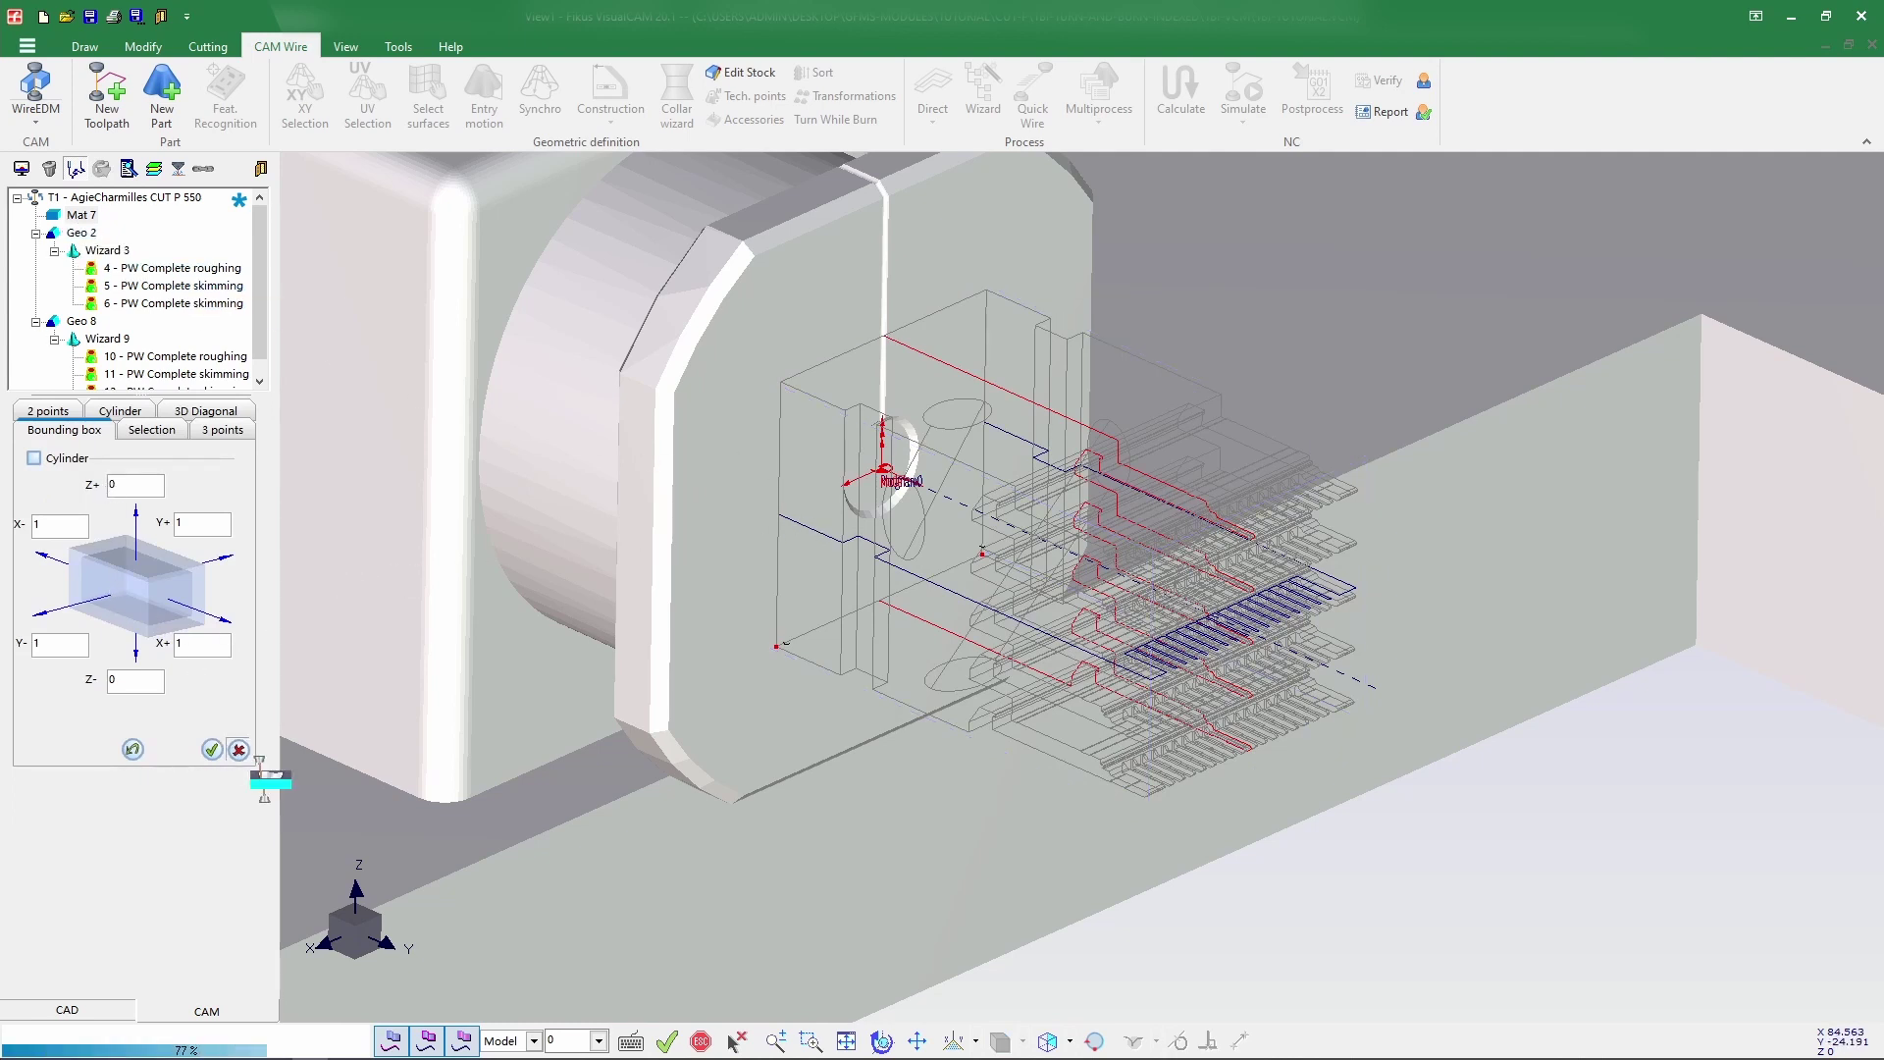
left_click(240, 750)
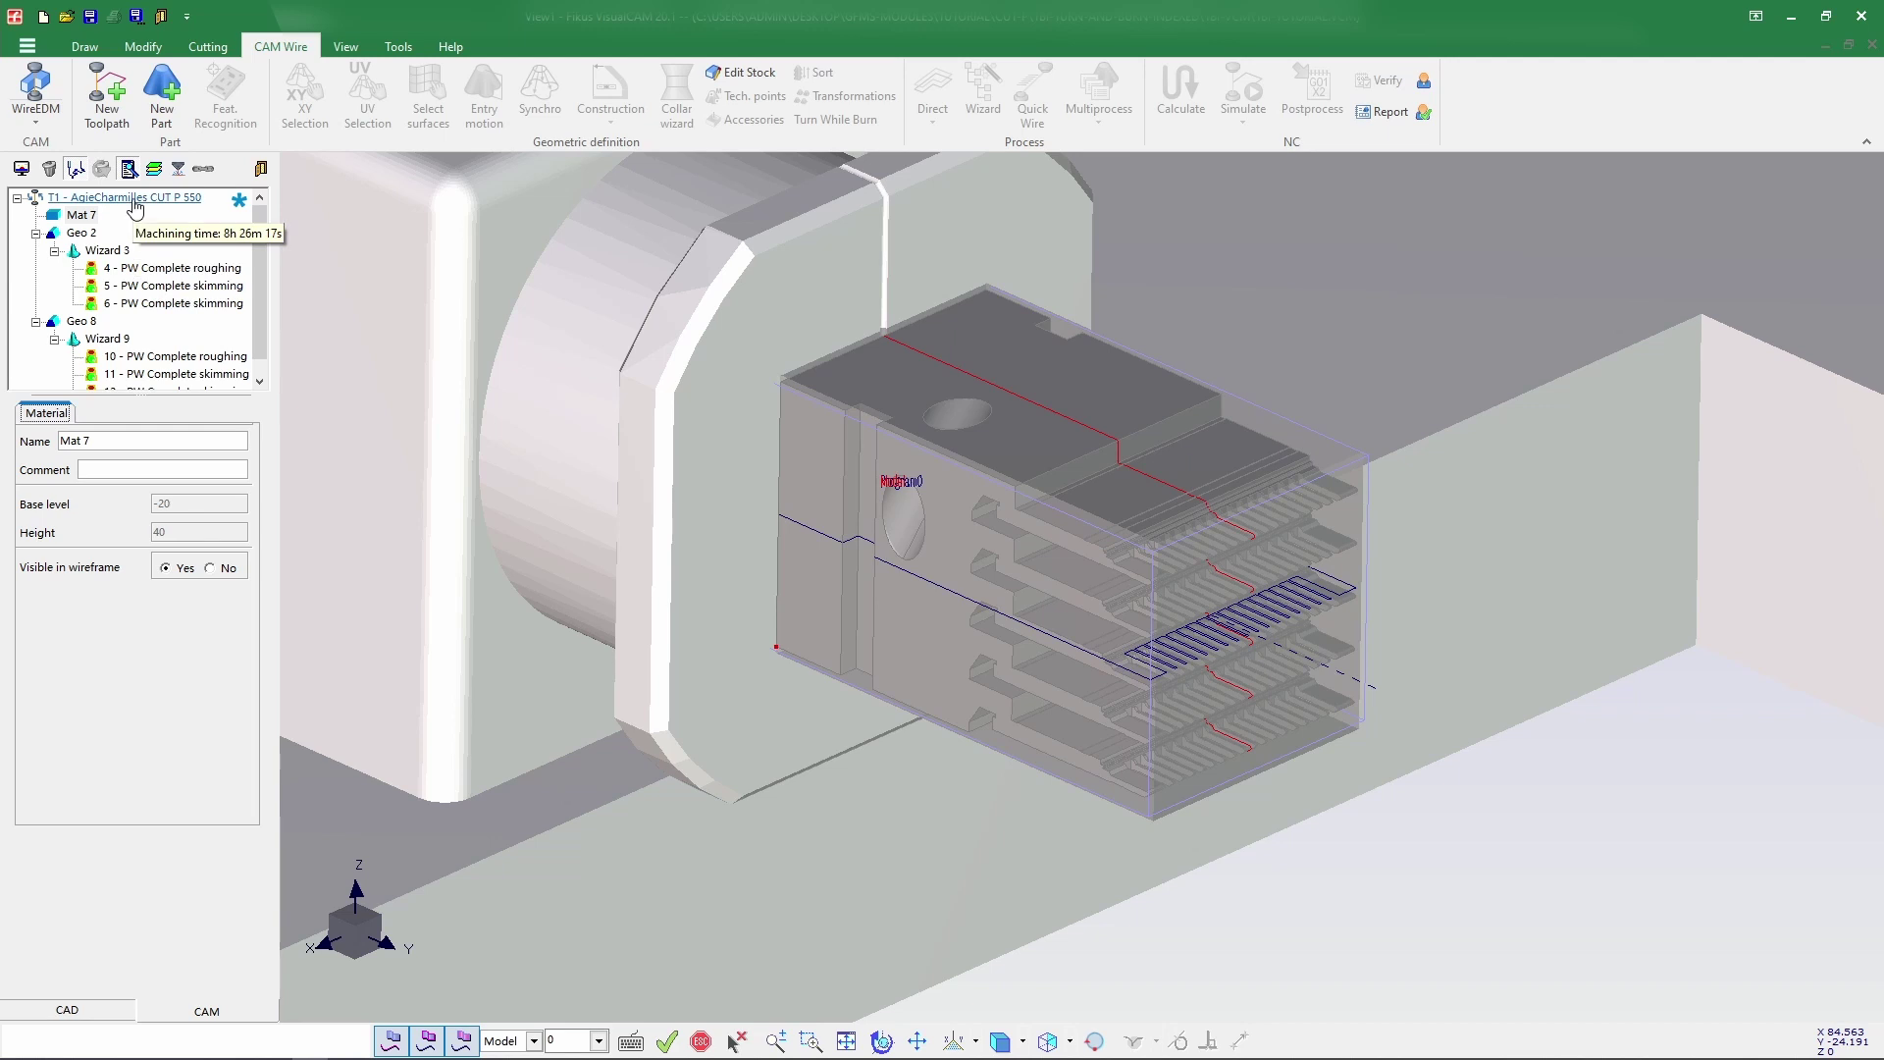
right_click(136, 209)
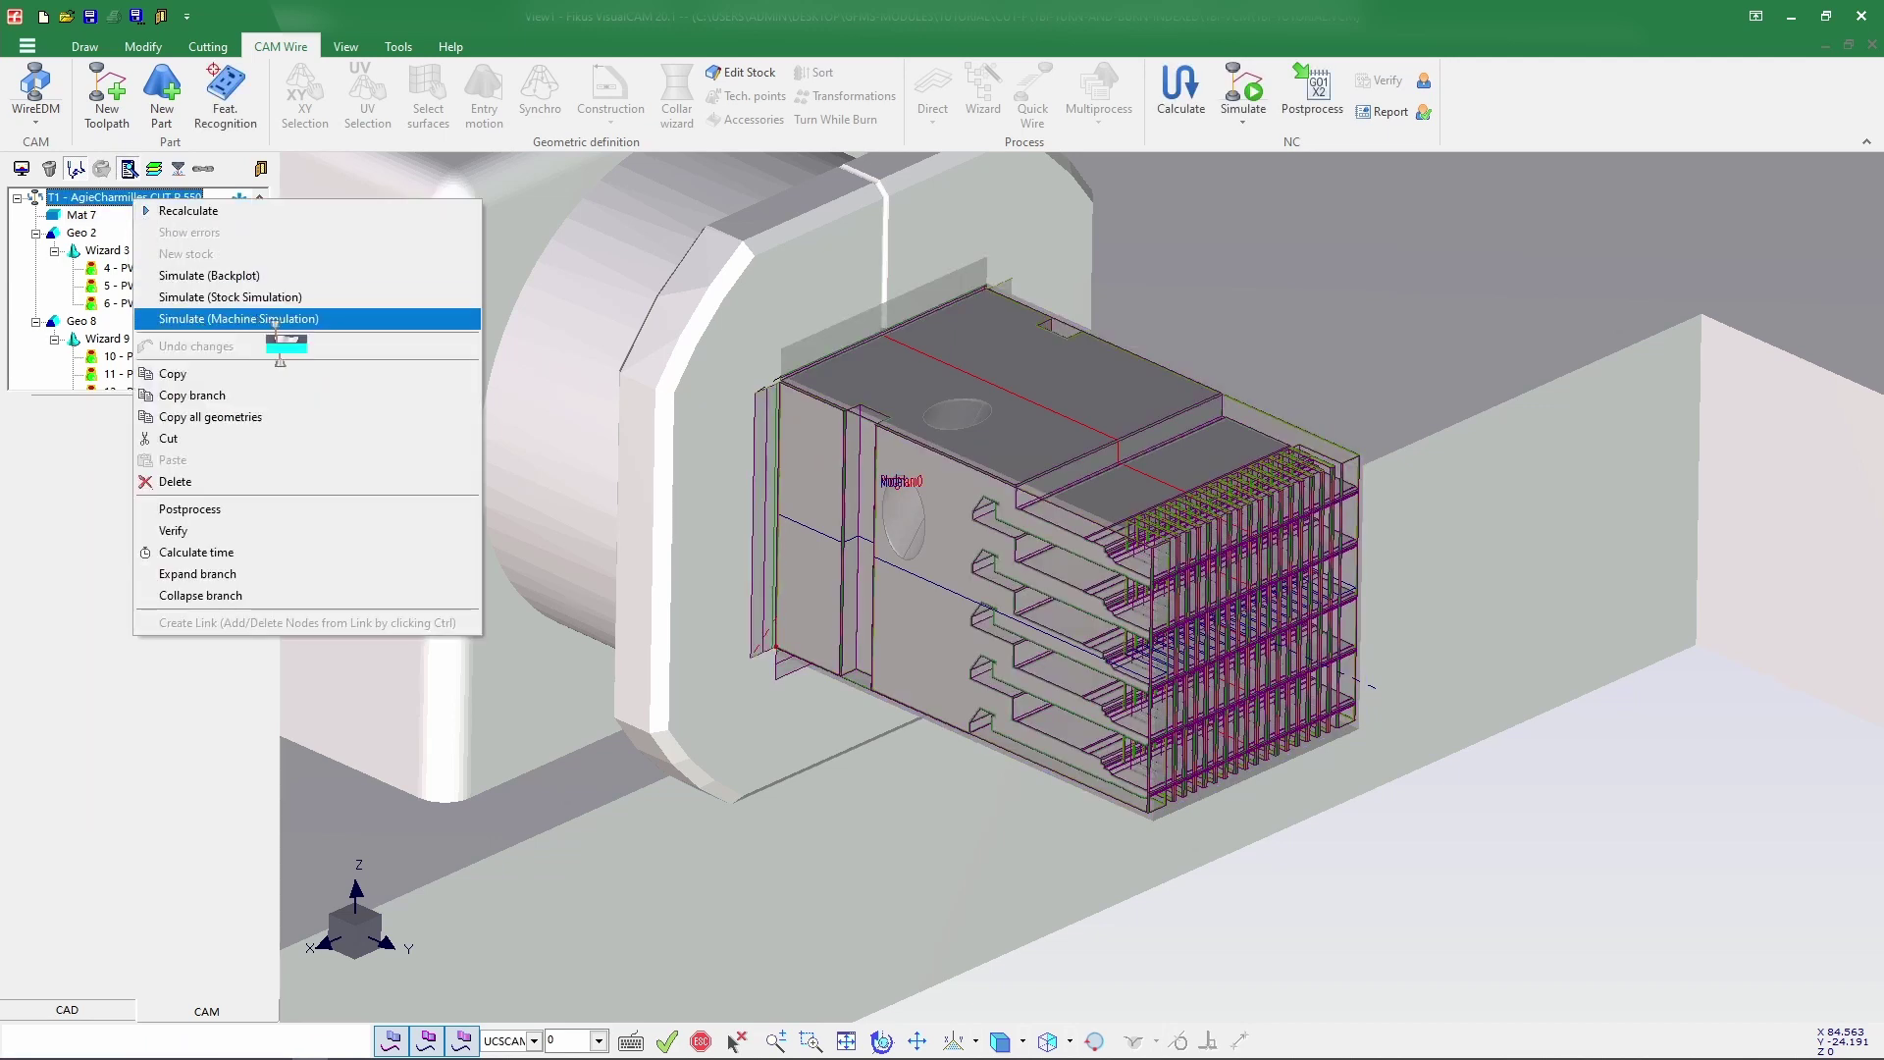
left_click(261, 320)
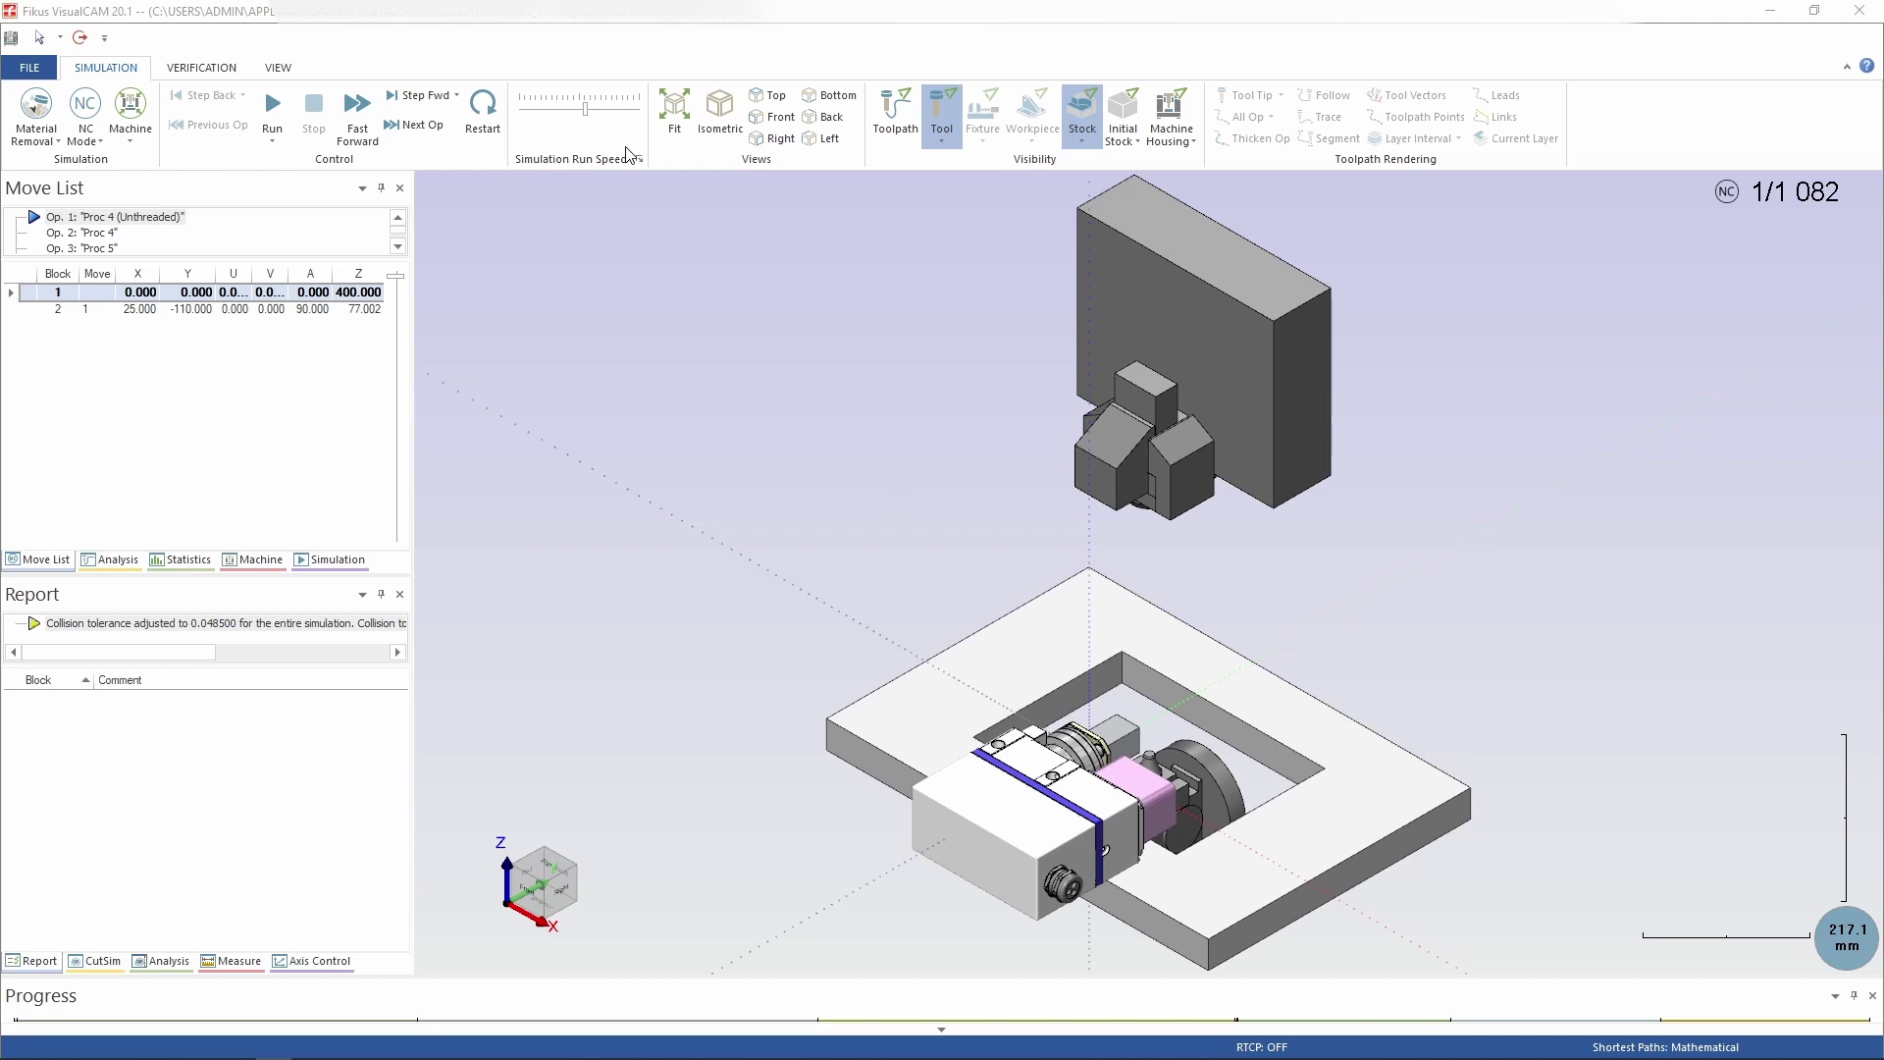
Run the machine simulation of all T1 operations to the end, inspect the cut electrode up close, and close the simulator.
middle_click_drag(1203, 700, 821, 693)
scroll(1021, 744, "down", 2)
scroll(1024, 738, "up", 3)
middle_click_drag(1024, 737, 1028, 691)
scroll(1042, 721, "up", 8)
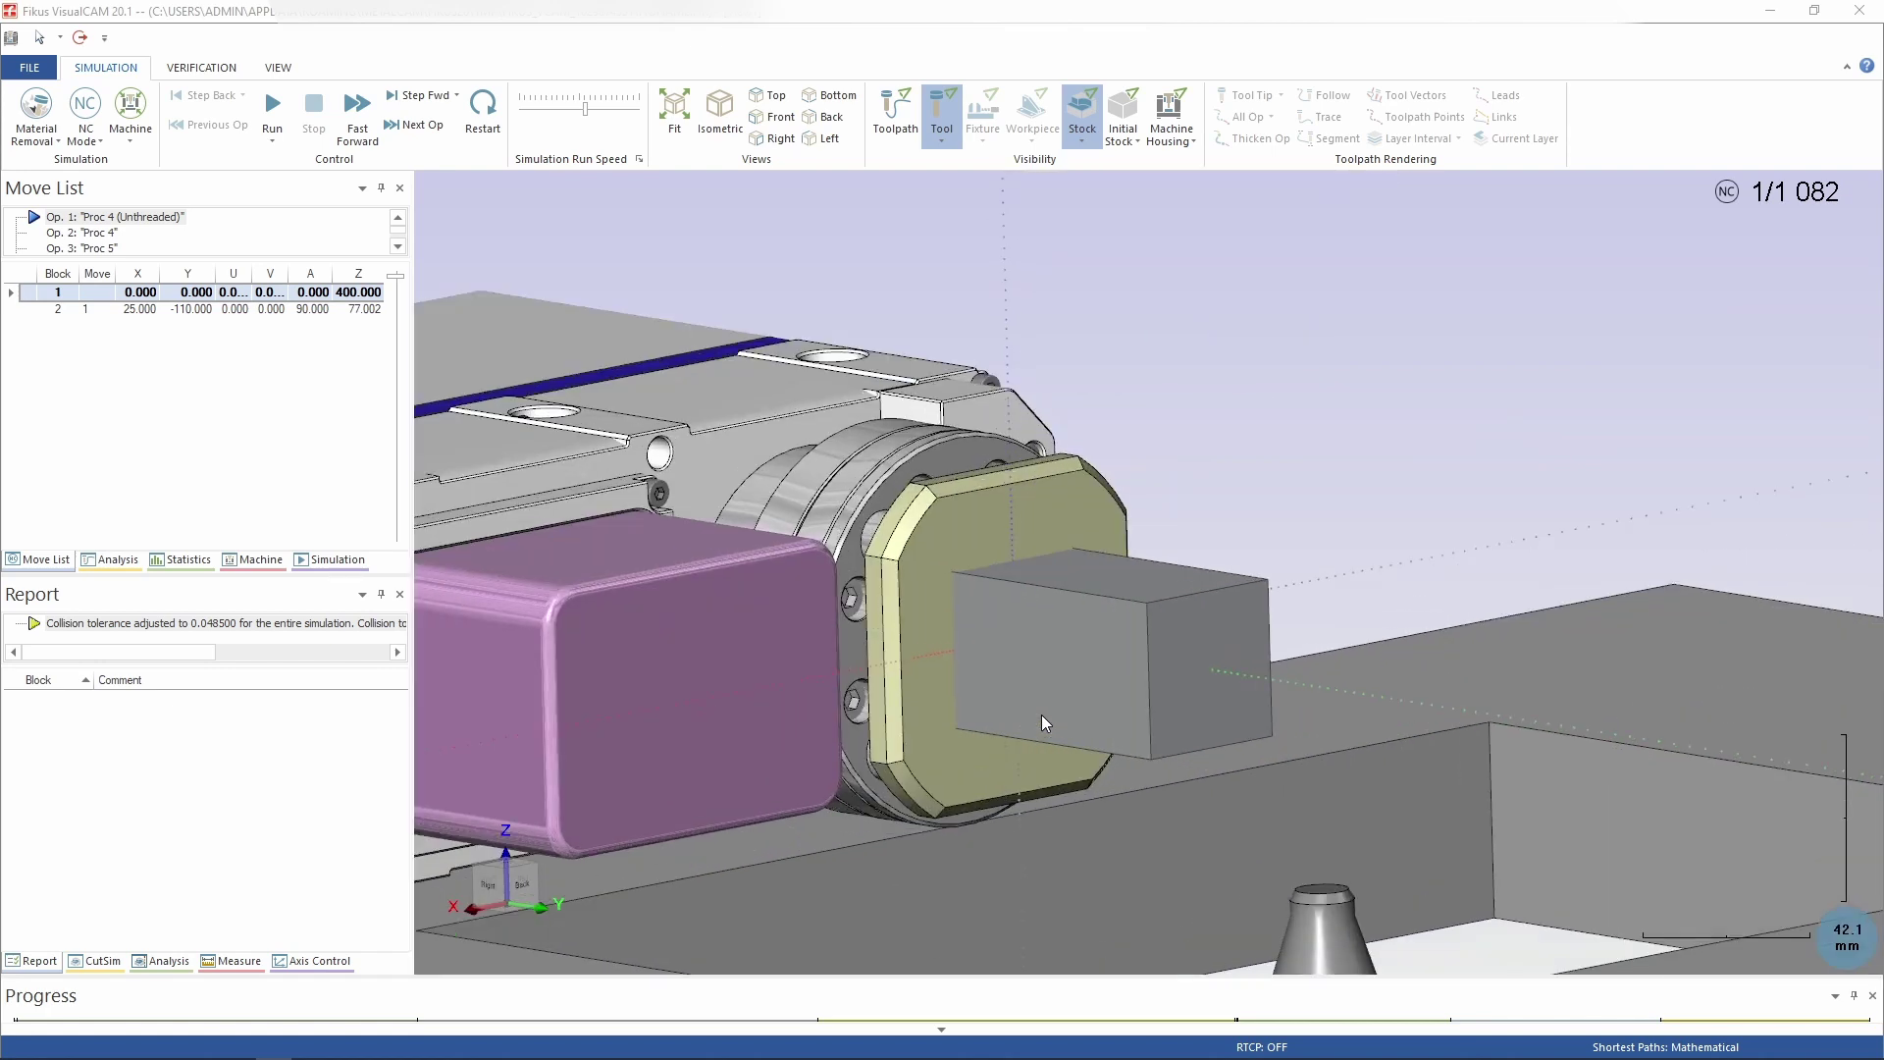
left_click(273, 106)
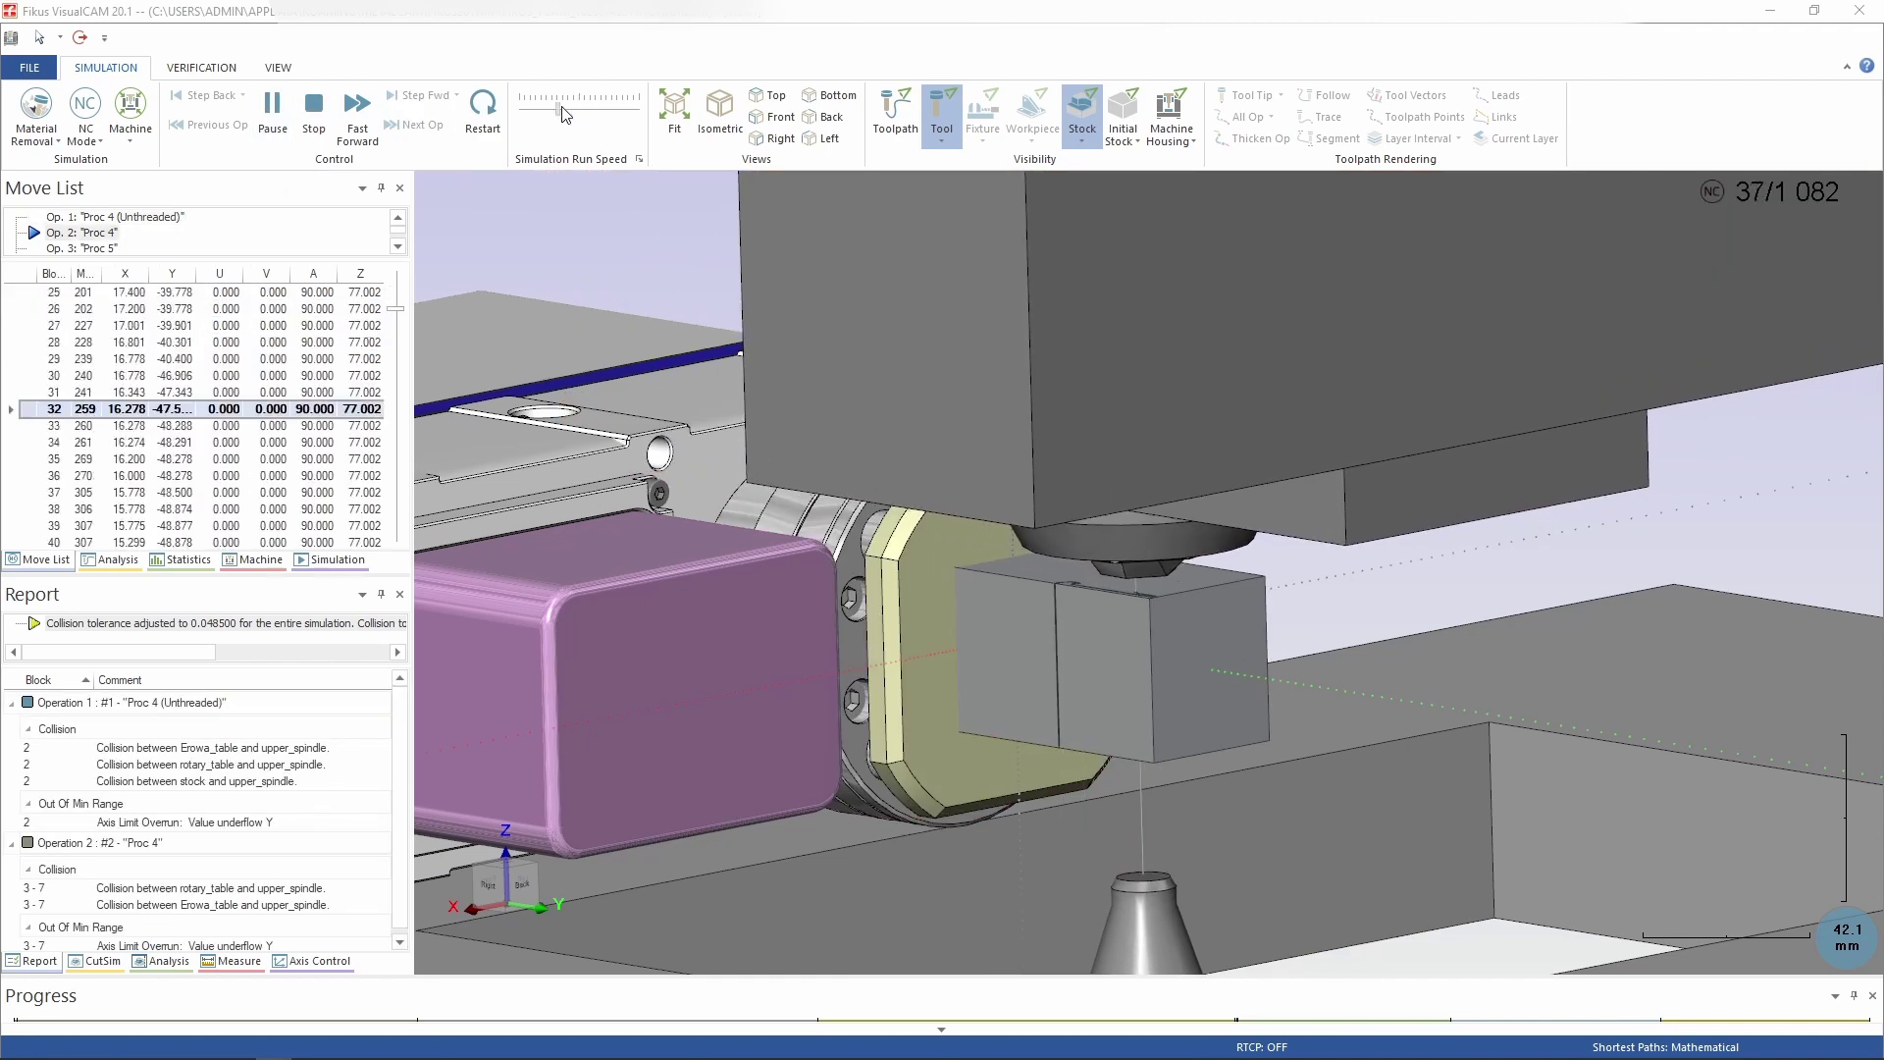
scroll(1205, 614, "up", 2)
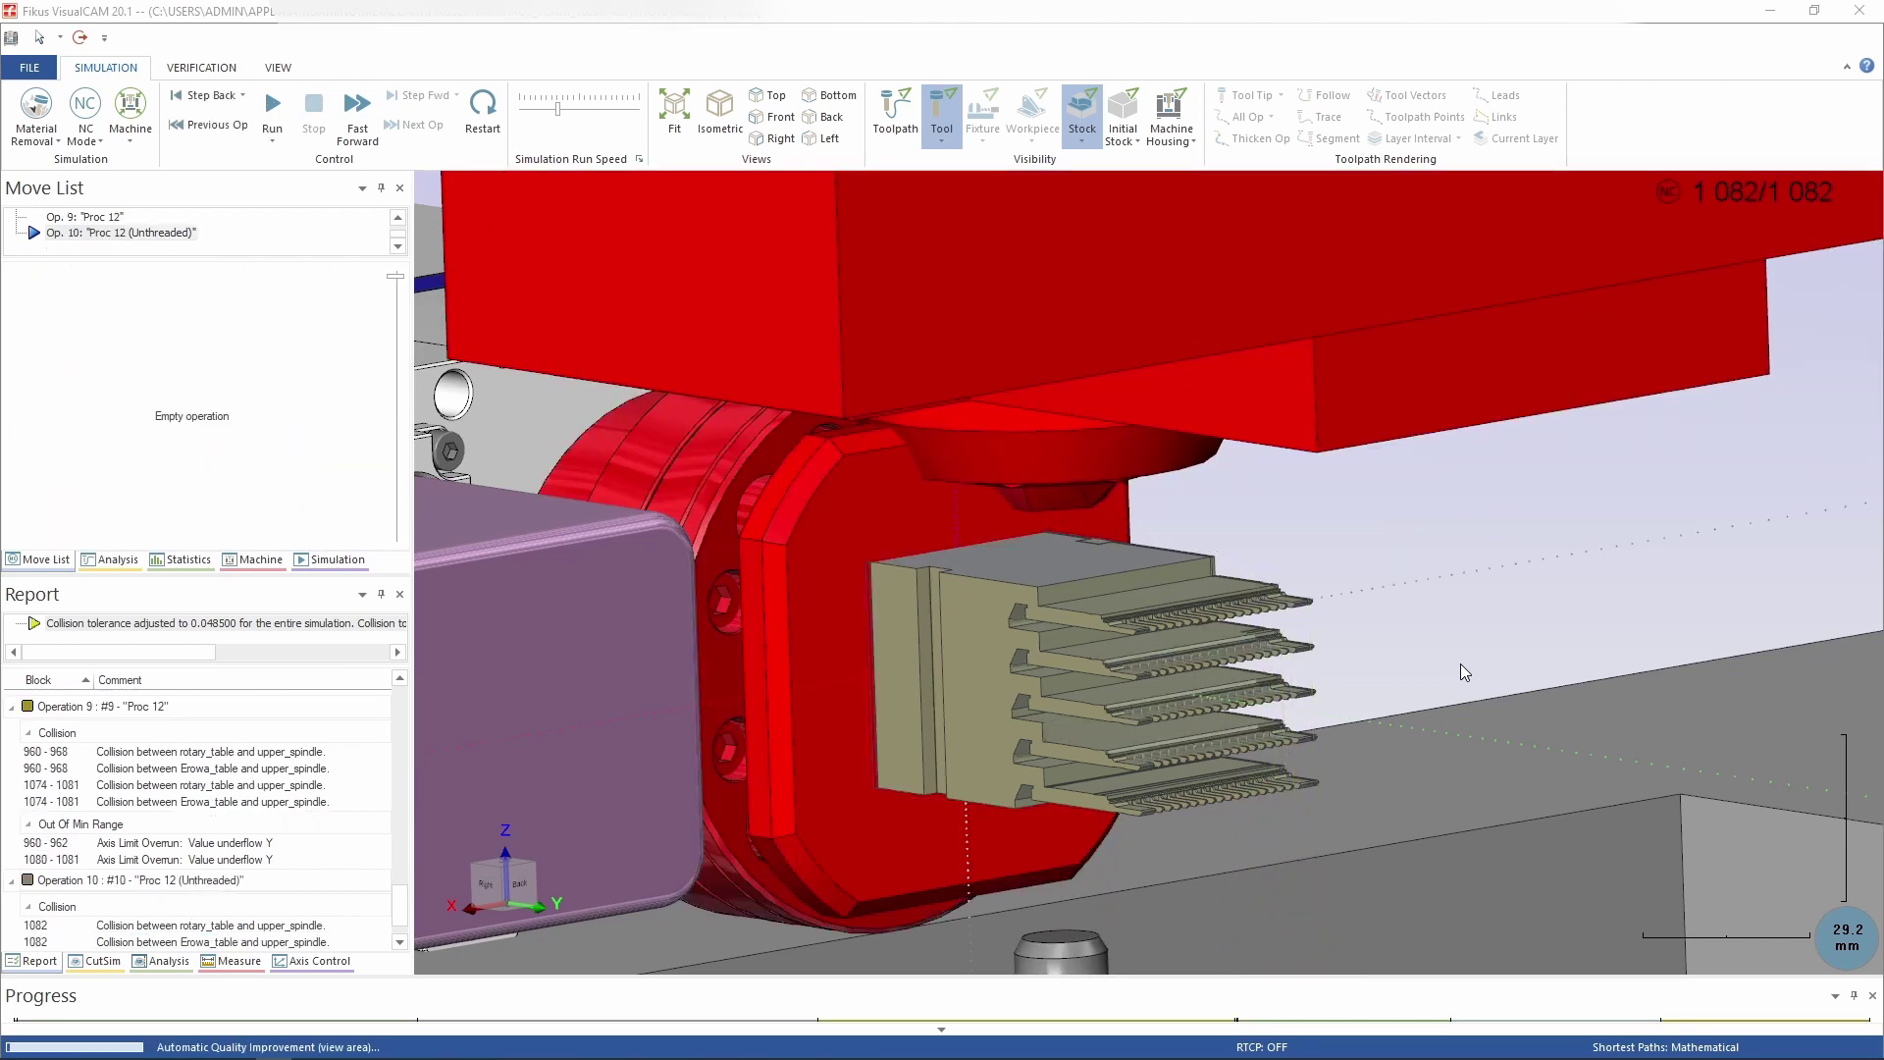
middle_click_drag(1407, 673, 1441, 652)
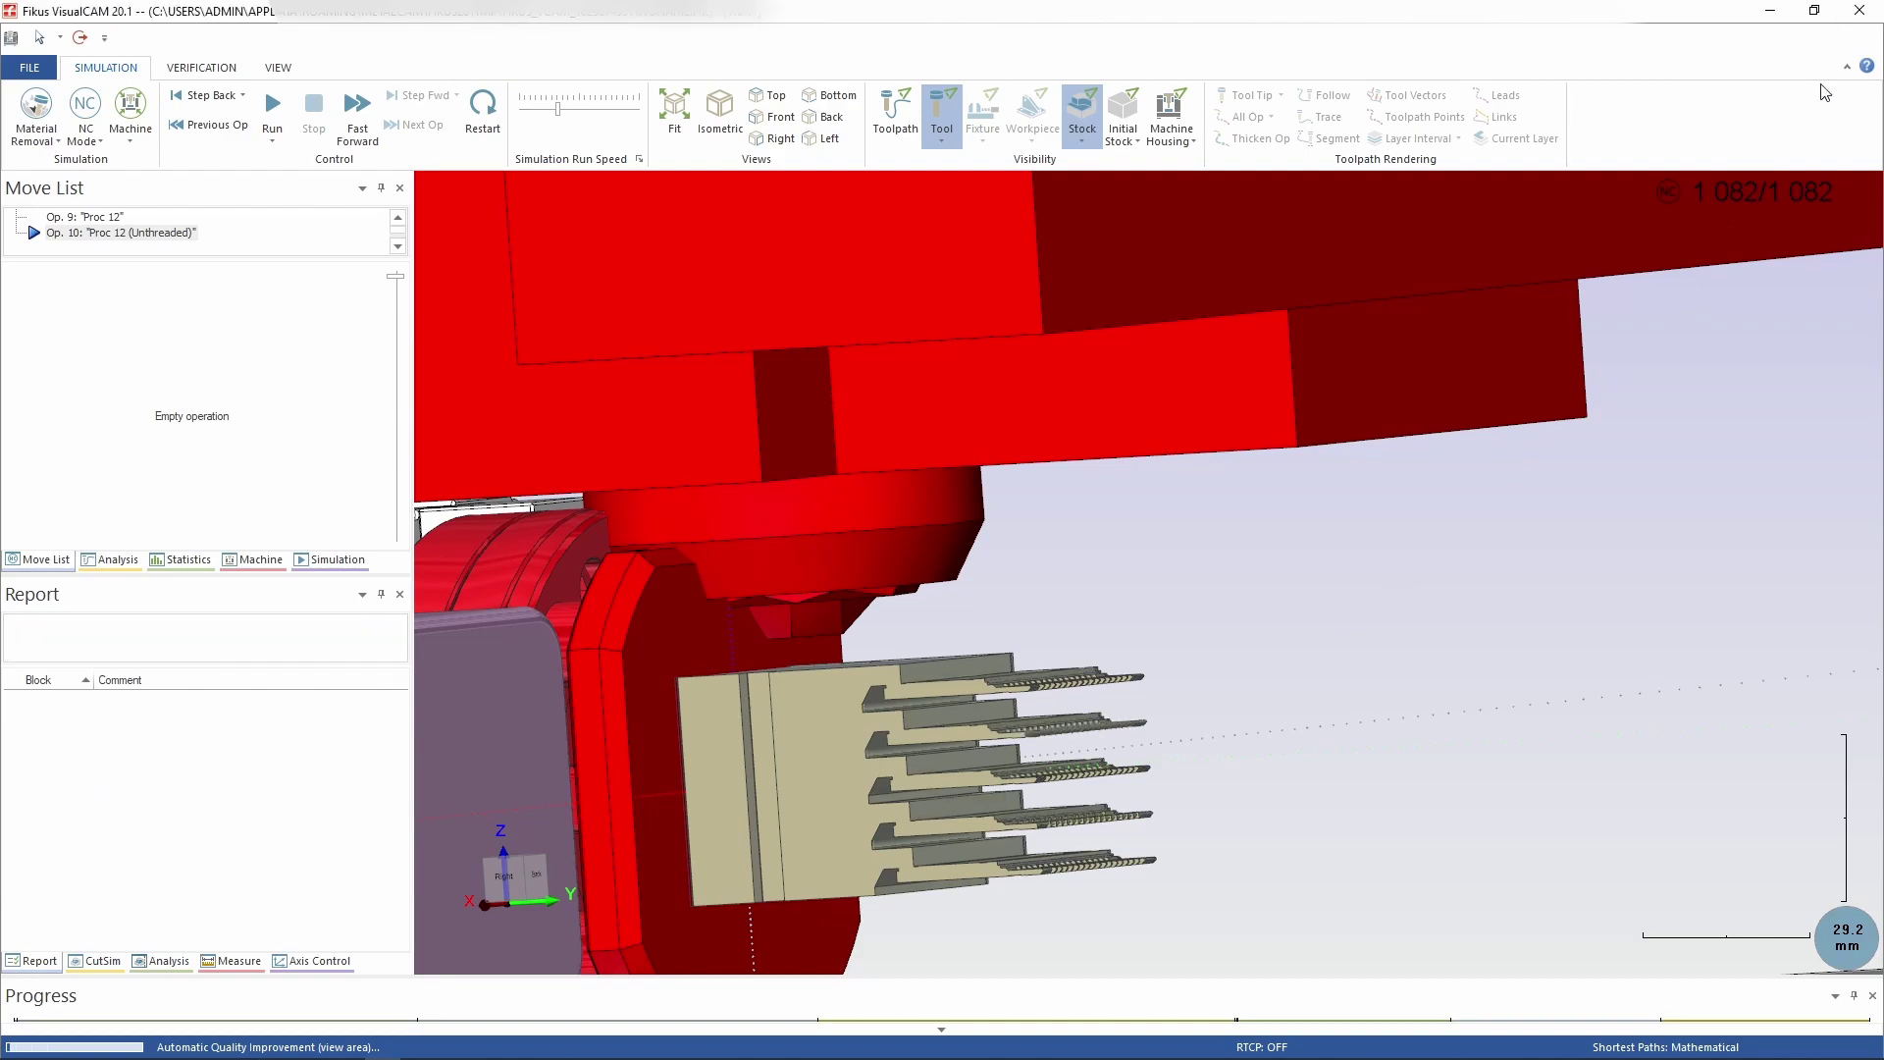
left_click(1858, 14)
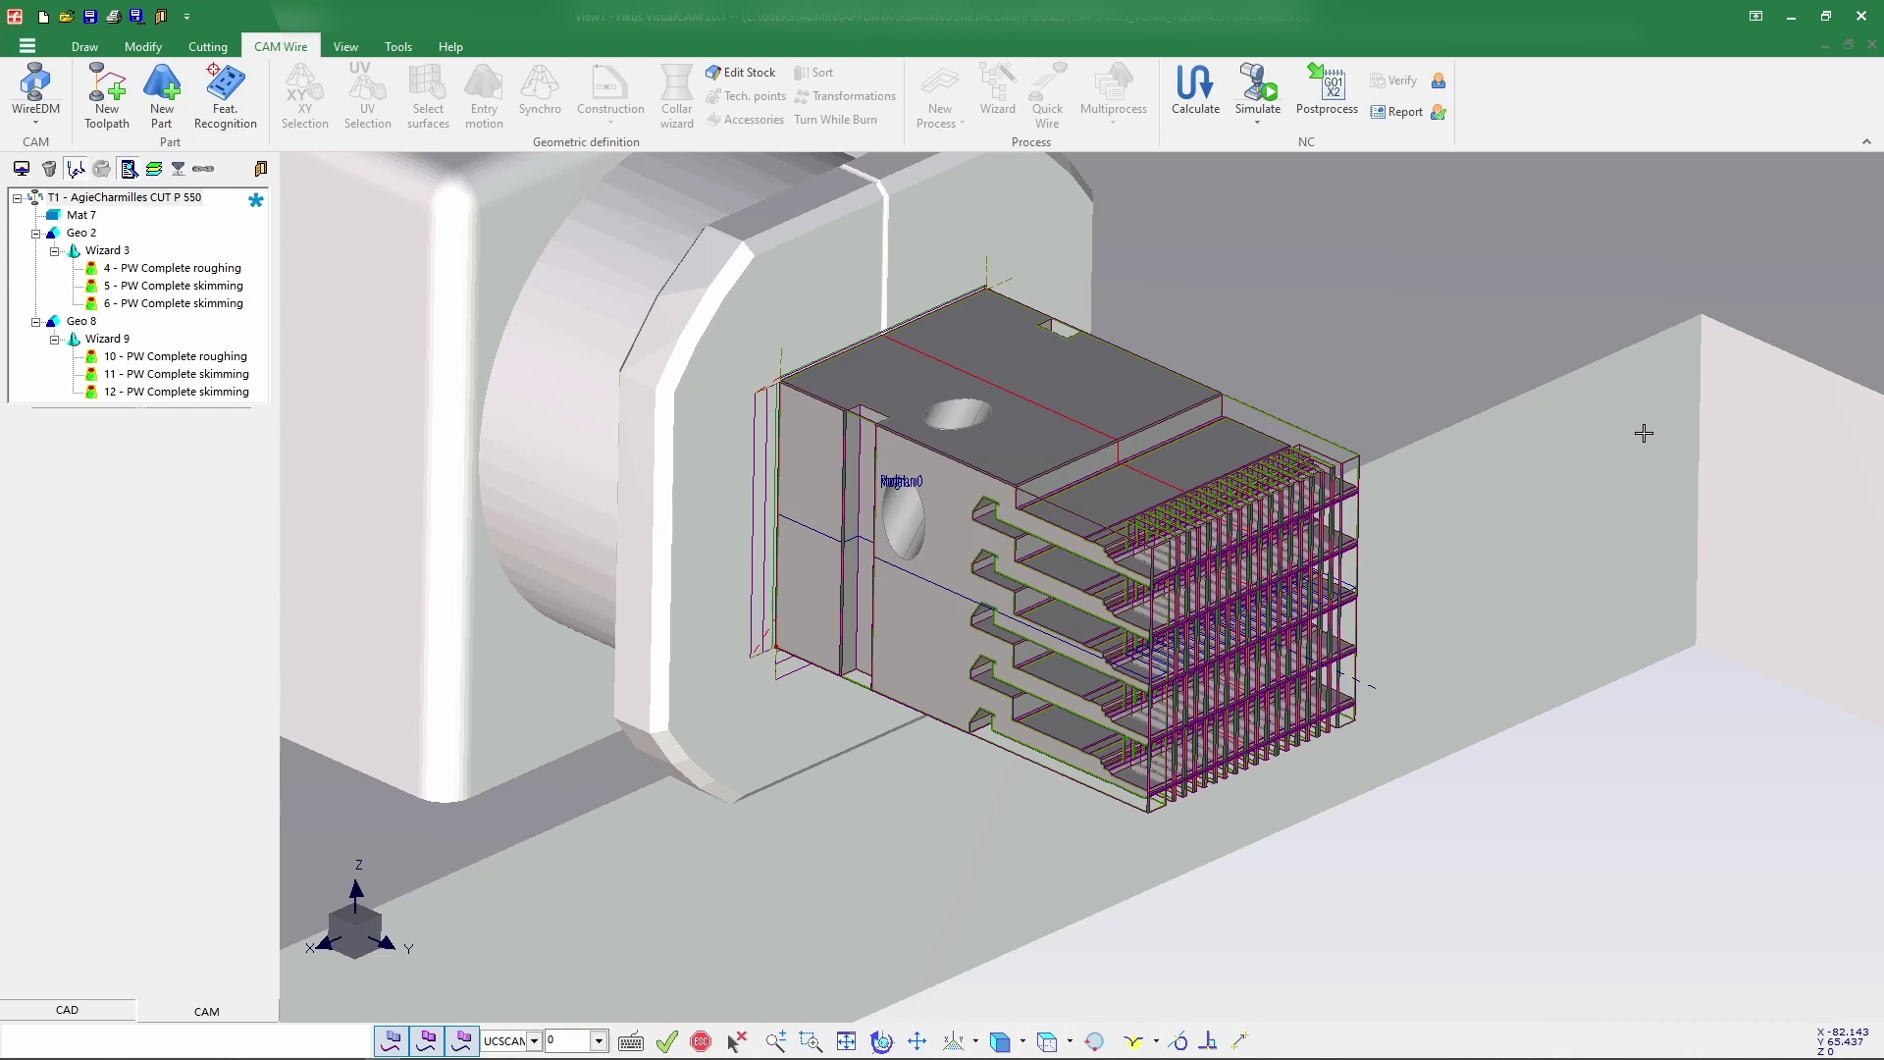
Postprocess toolpath T1 as CNC program number 1 with the AC CUT P Series -XML-CMD- postprocessor.
right_click(150, 196)
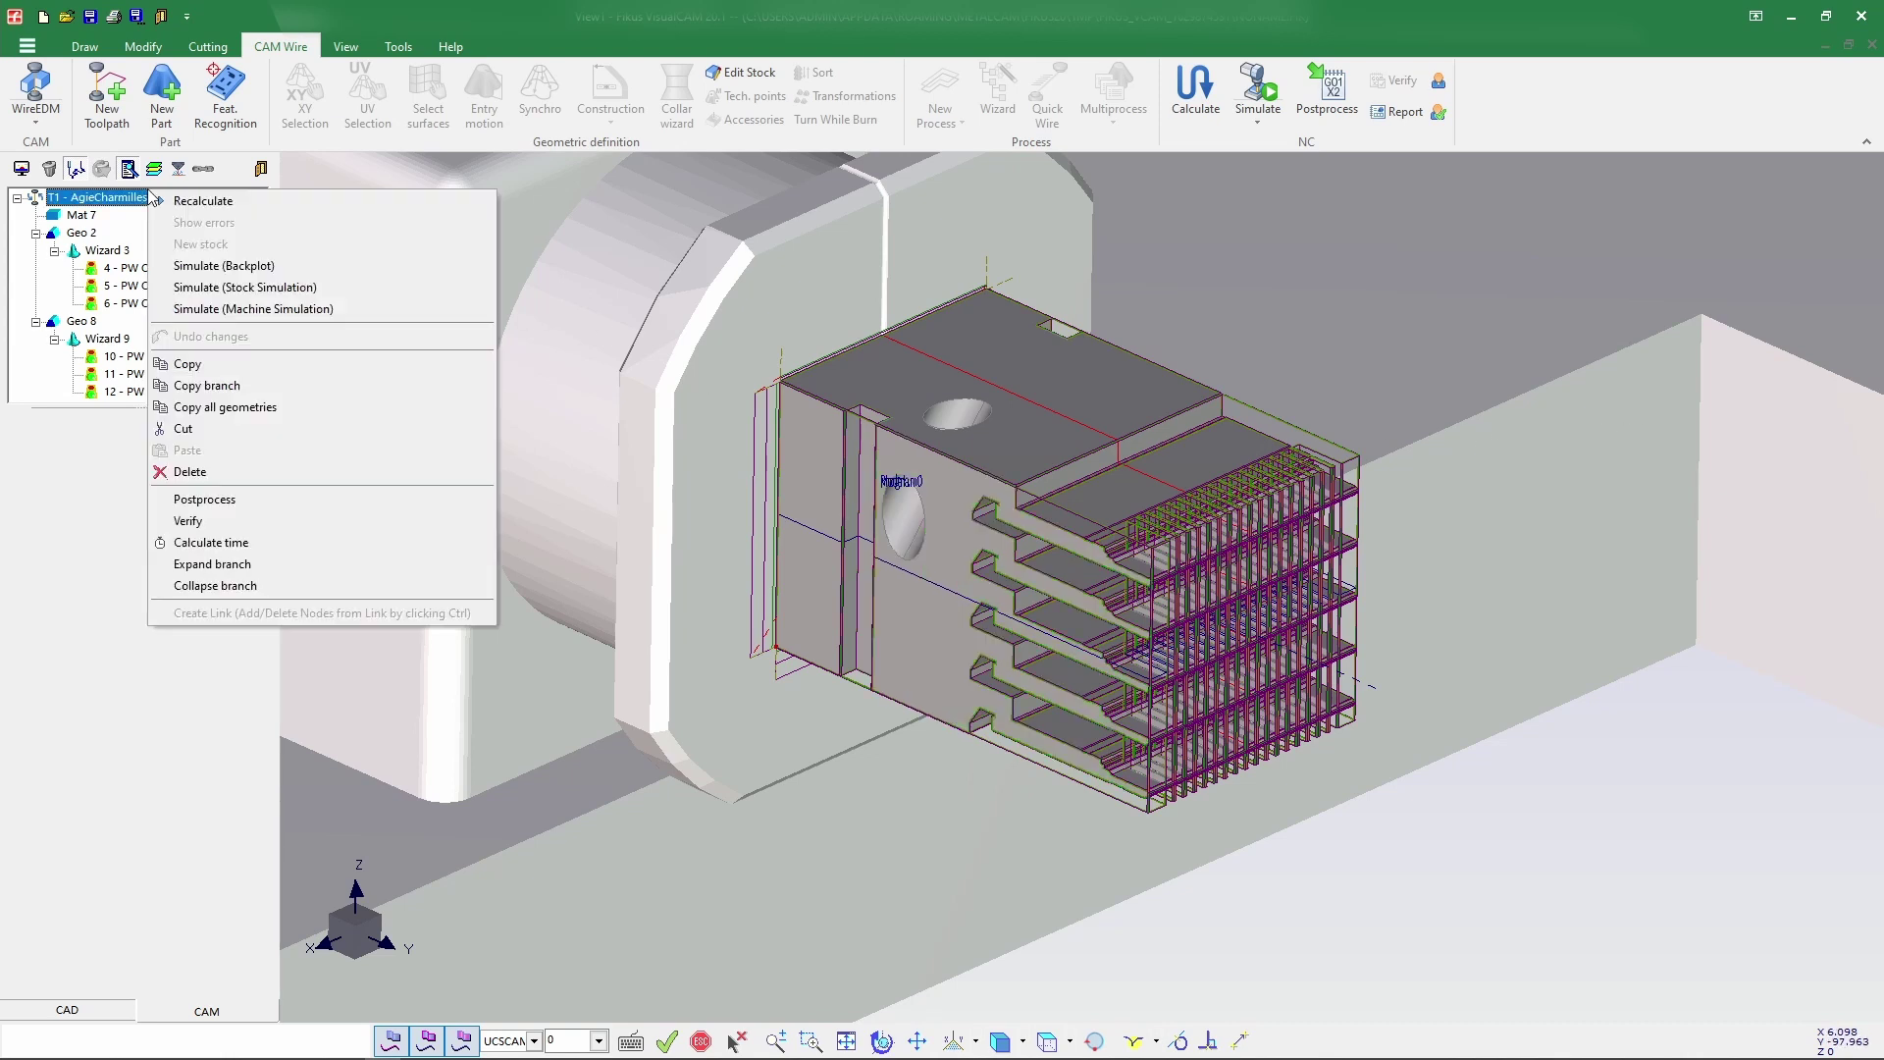
left_click(241, 500)
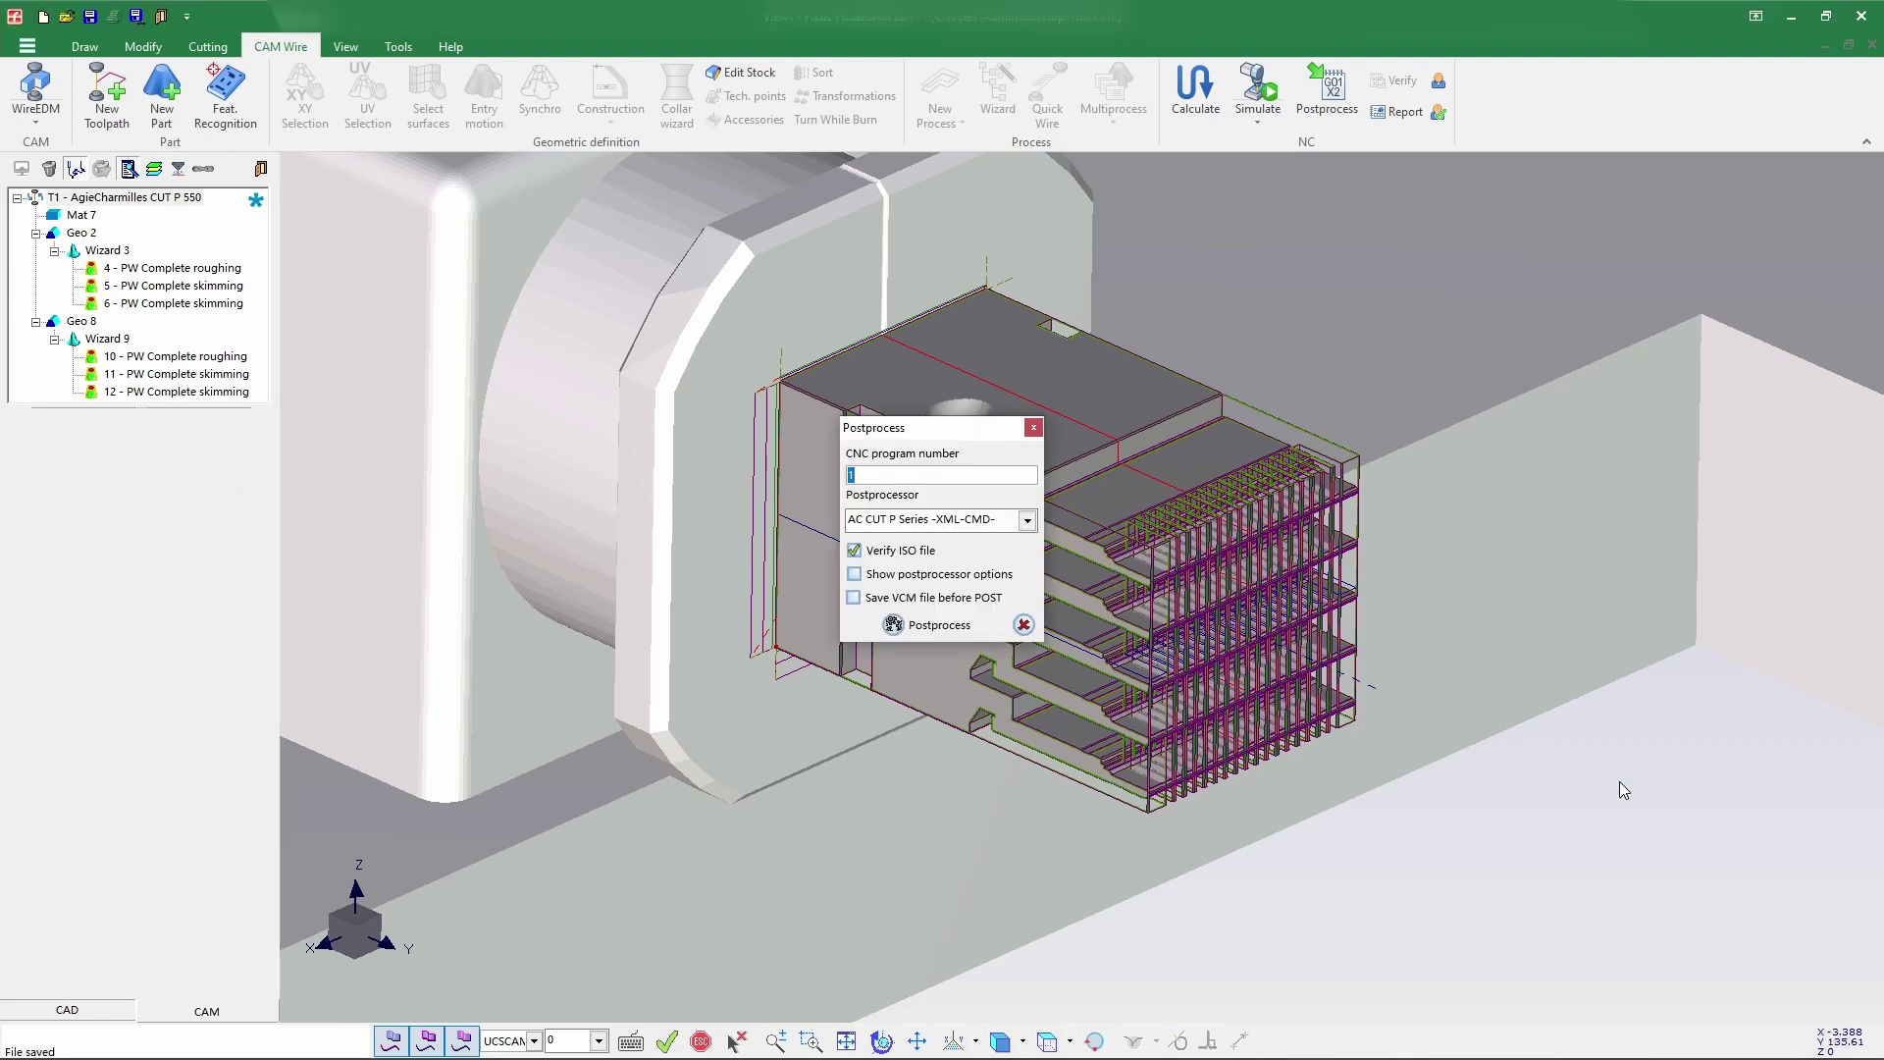
left_click(1026, 520)
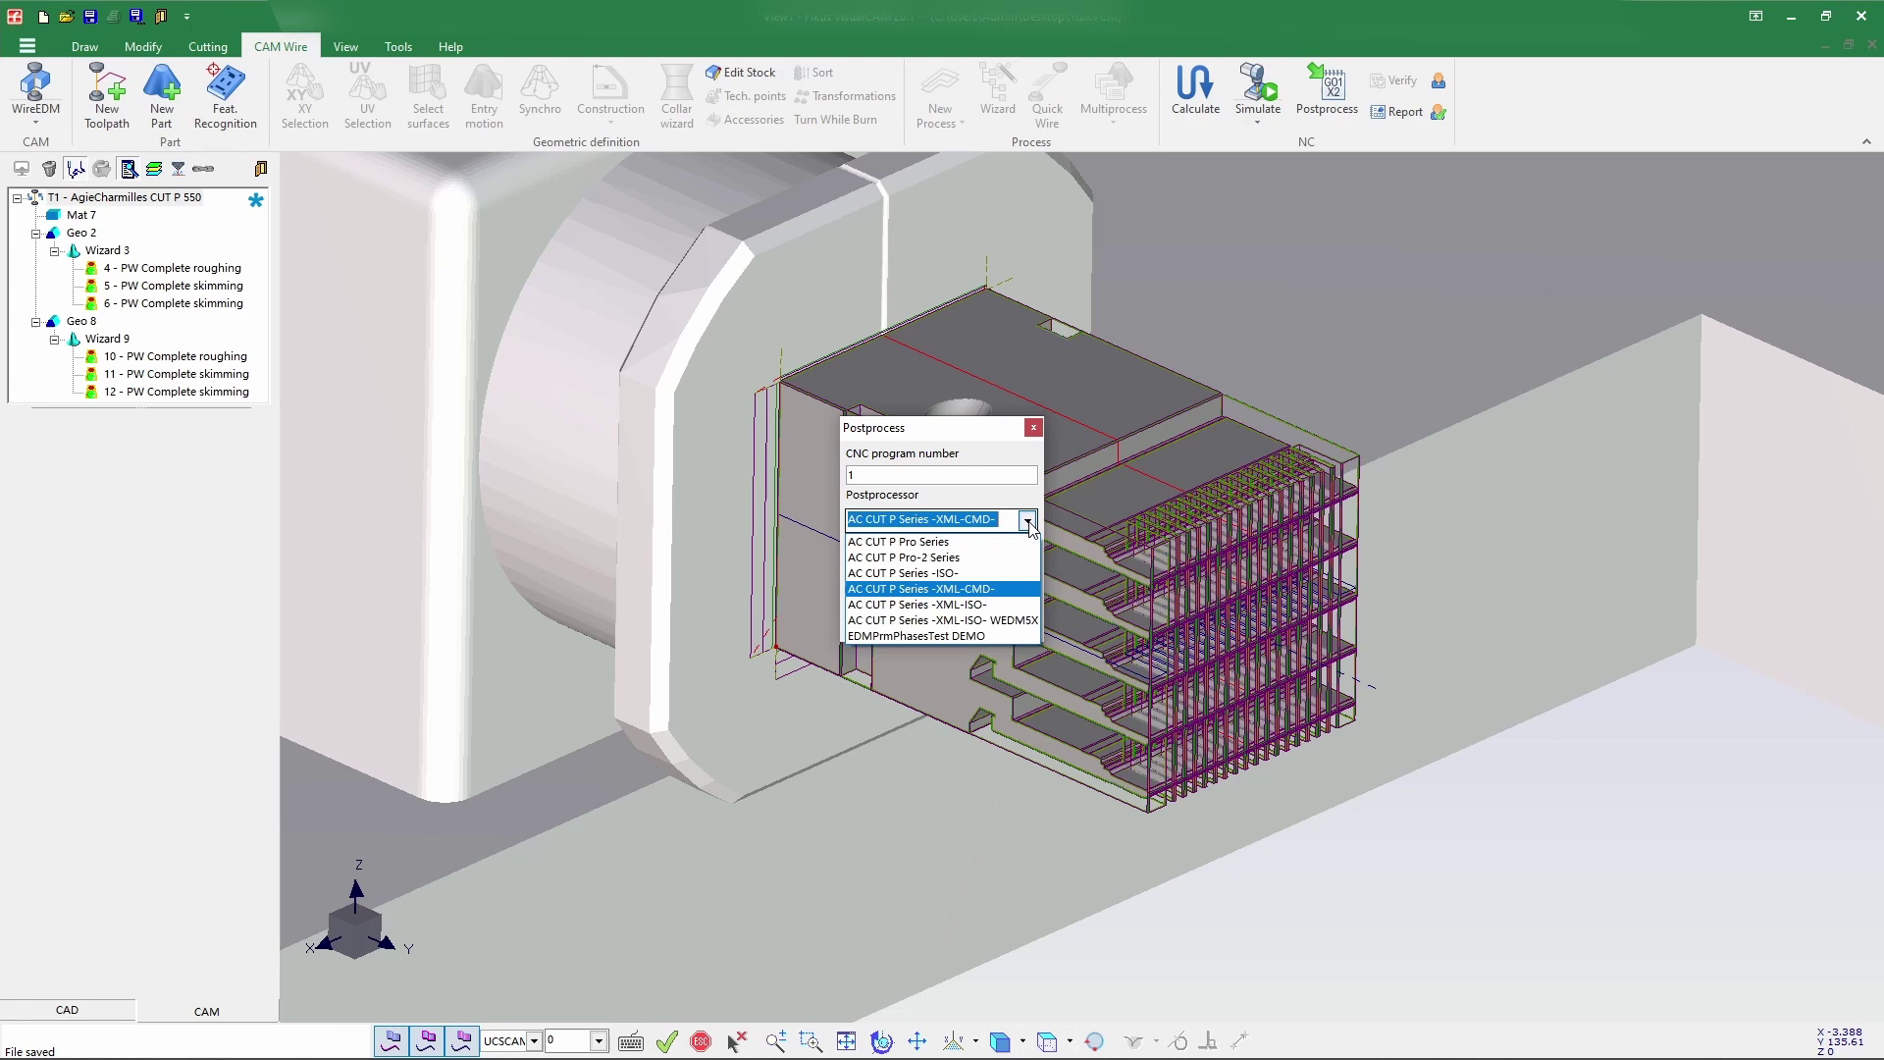
left_click(1027, 521)
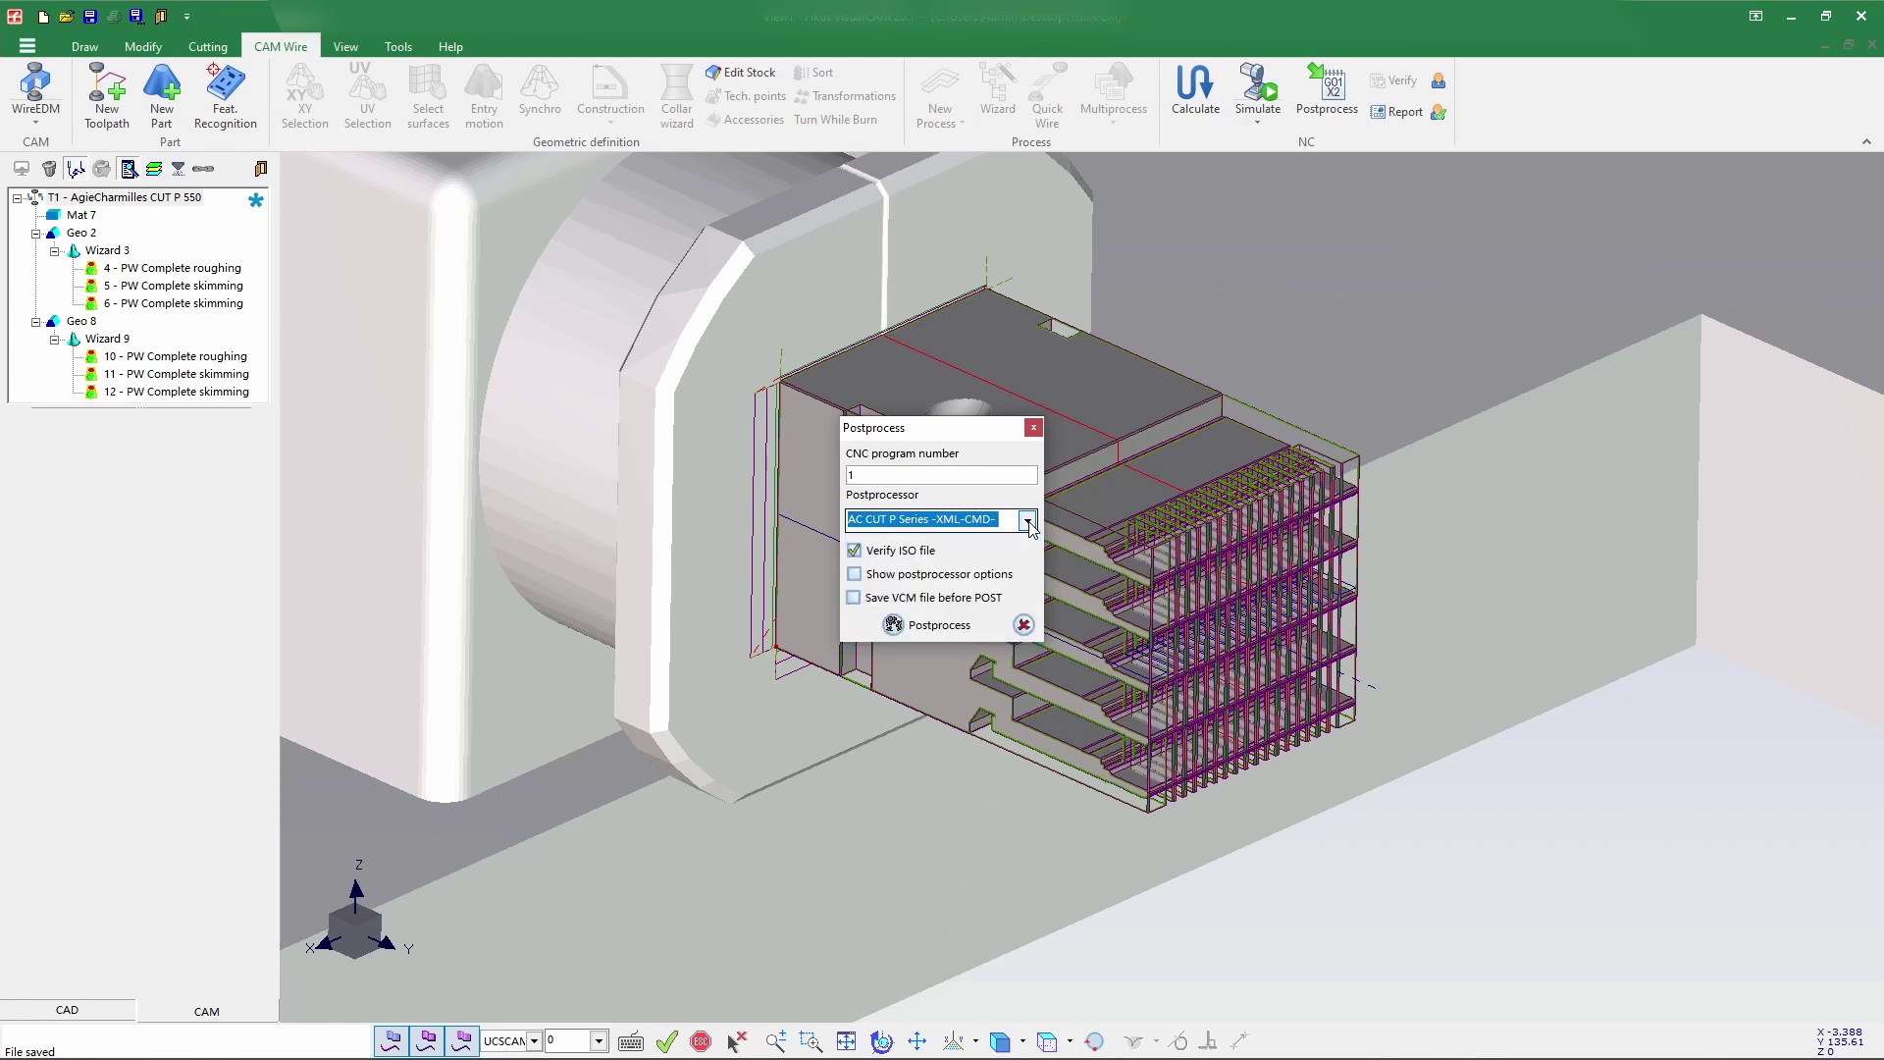
left_click(932, 625)
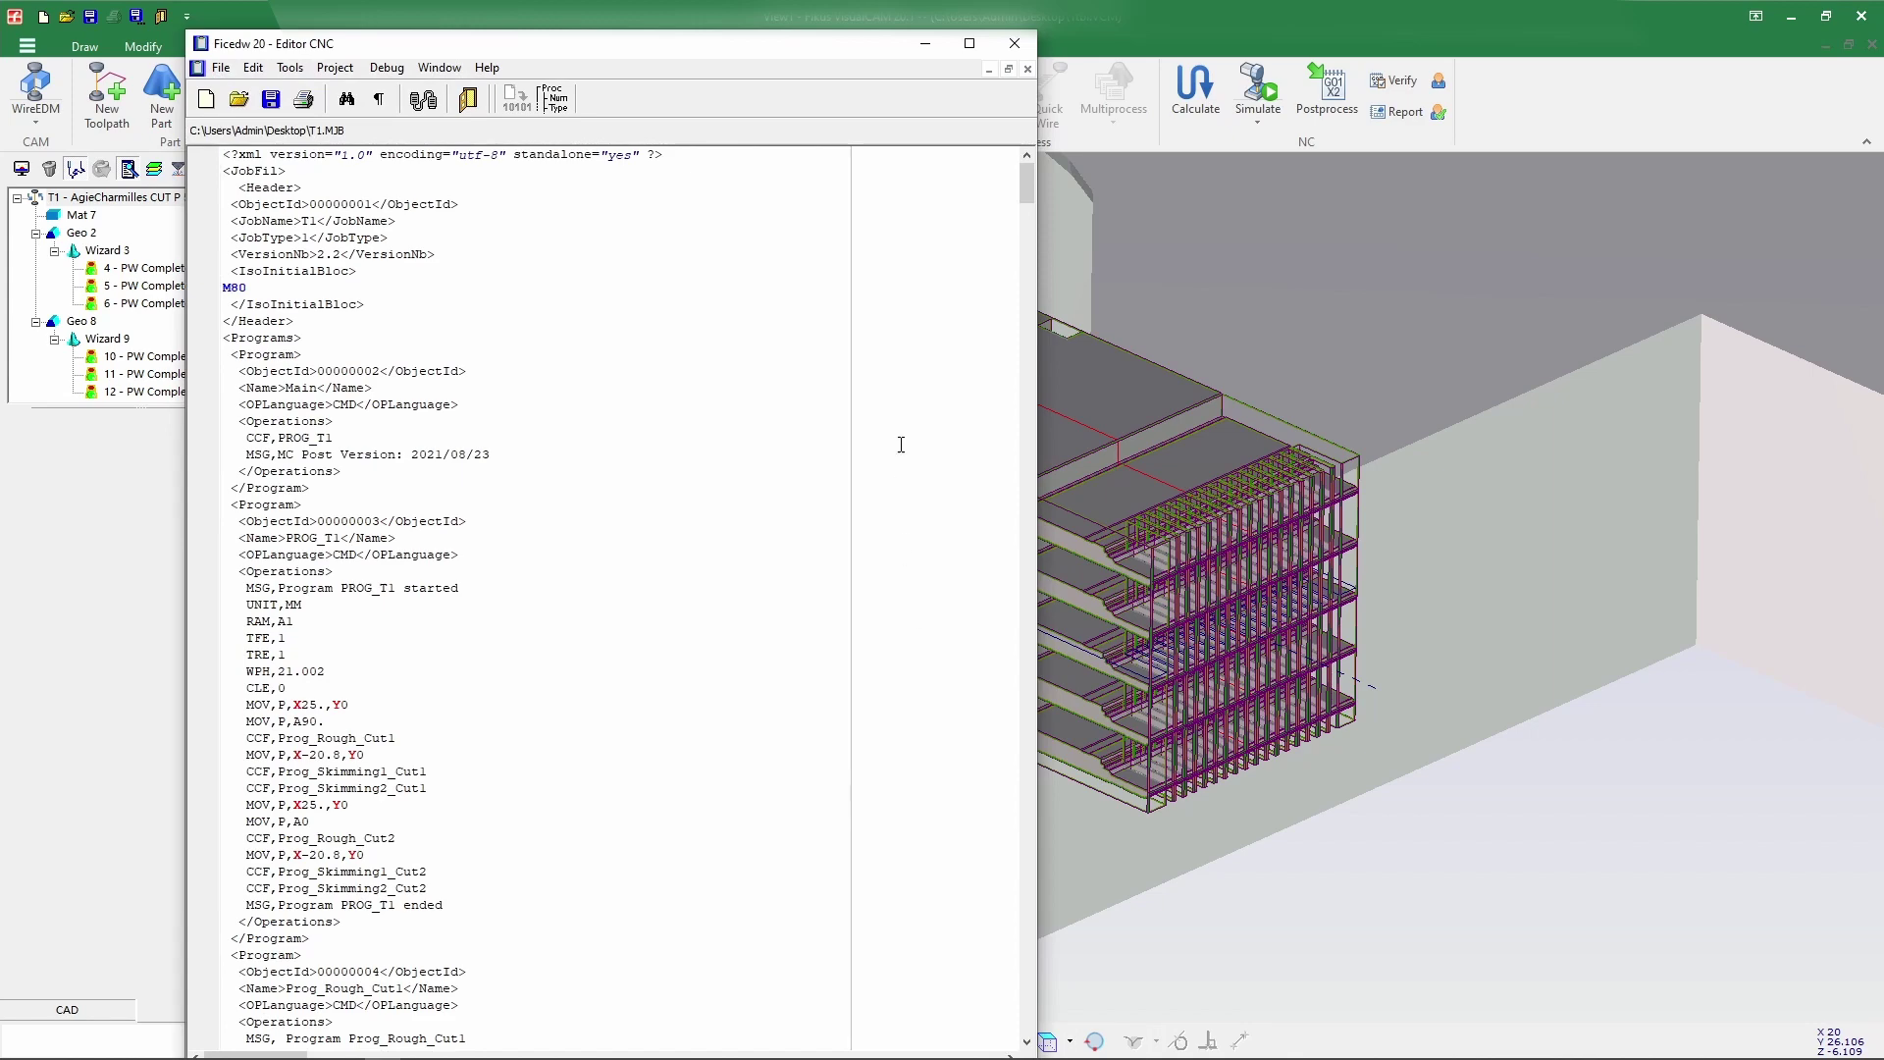
Examine the A-axis positioning moves and the technology data in the generated T1 program, and close the CNC editor.
left_click_drag(1024, 186, 1024, 255)
scroll(621, 369, "up", 20)
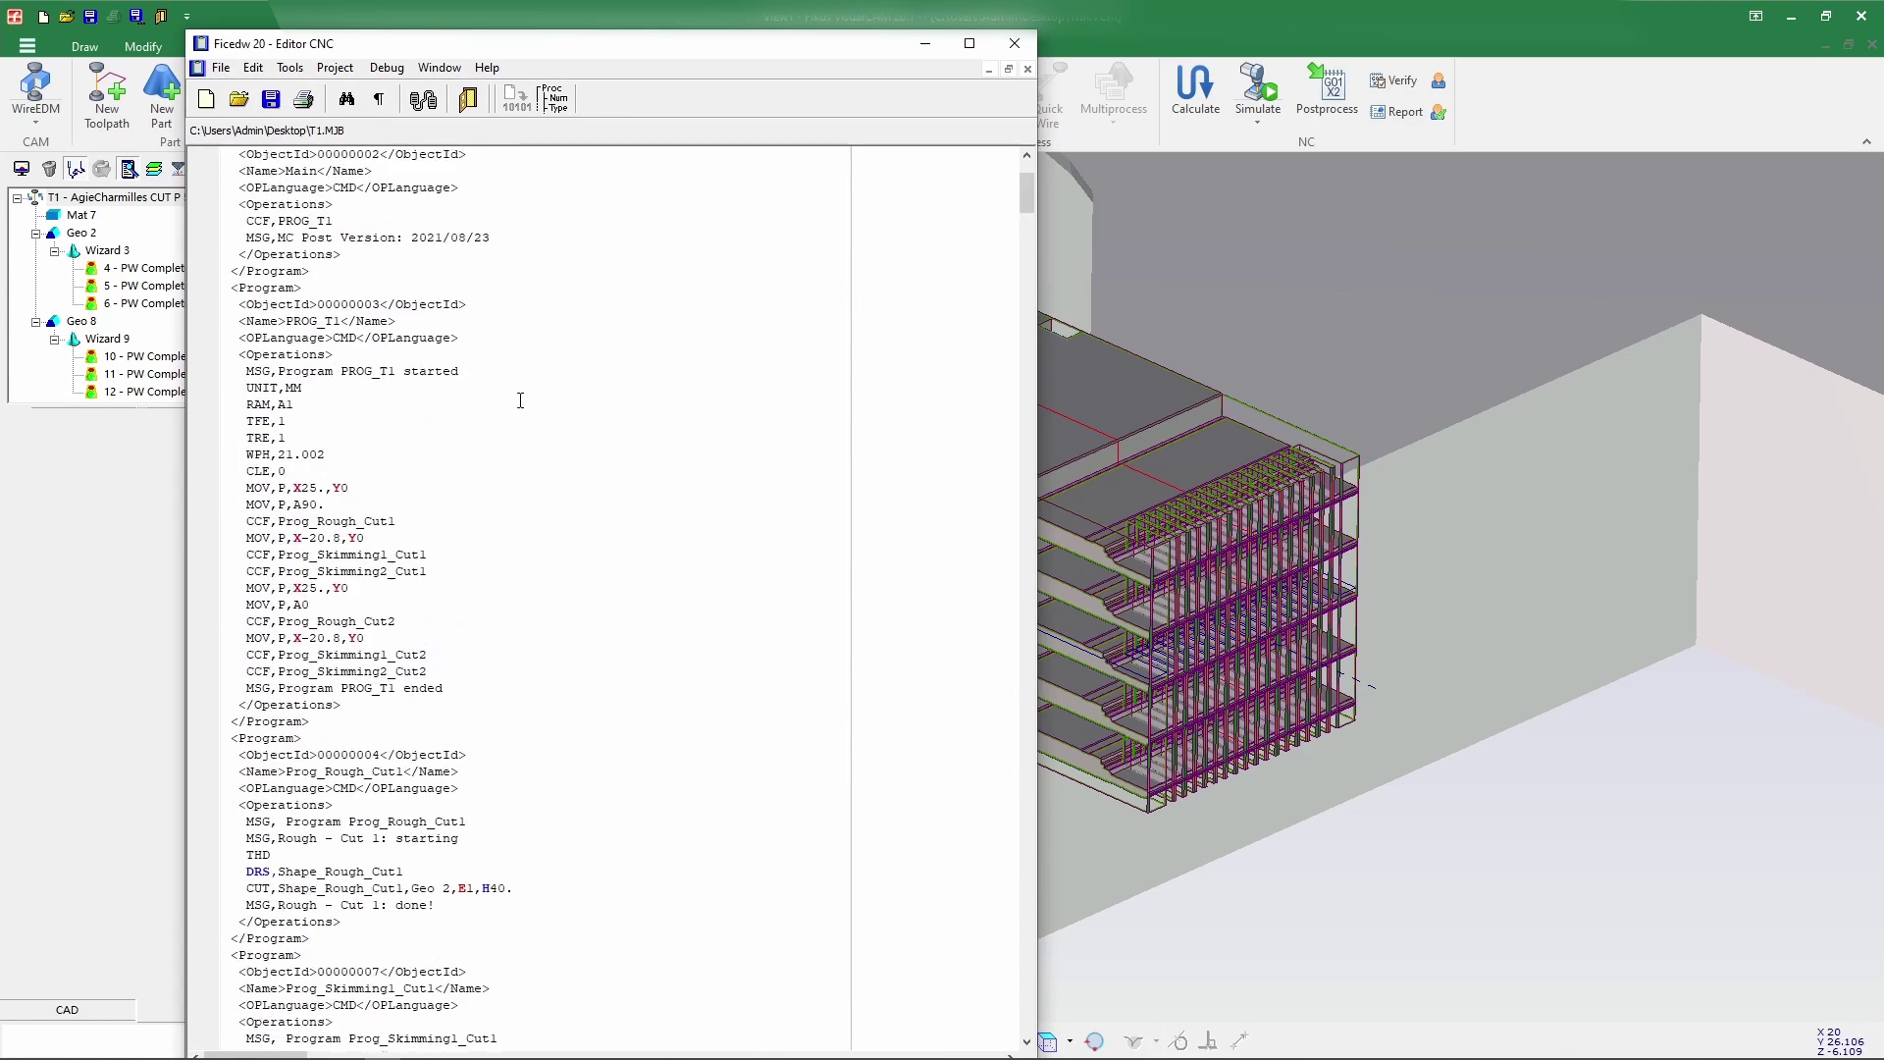
left_click_drag(329, 503, 257, 500)
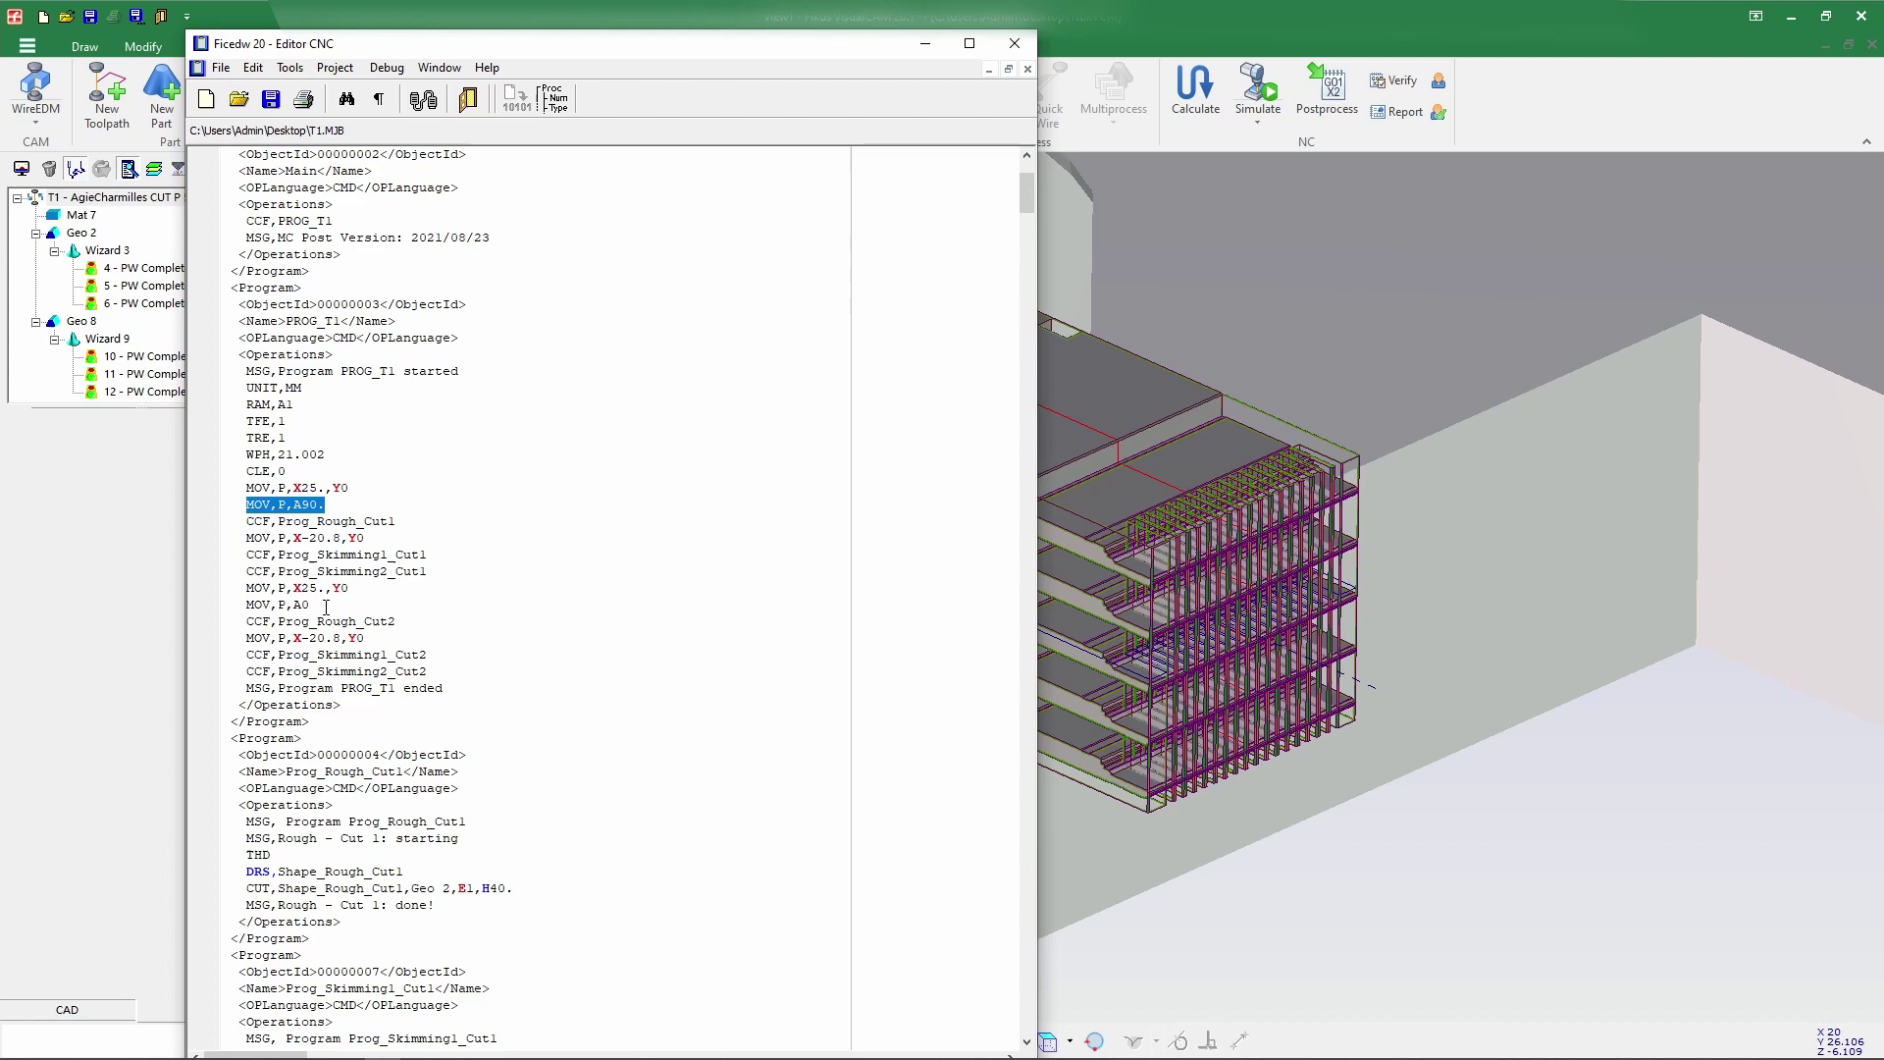
left_click_drag(327, 605, 232, 605)
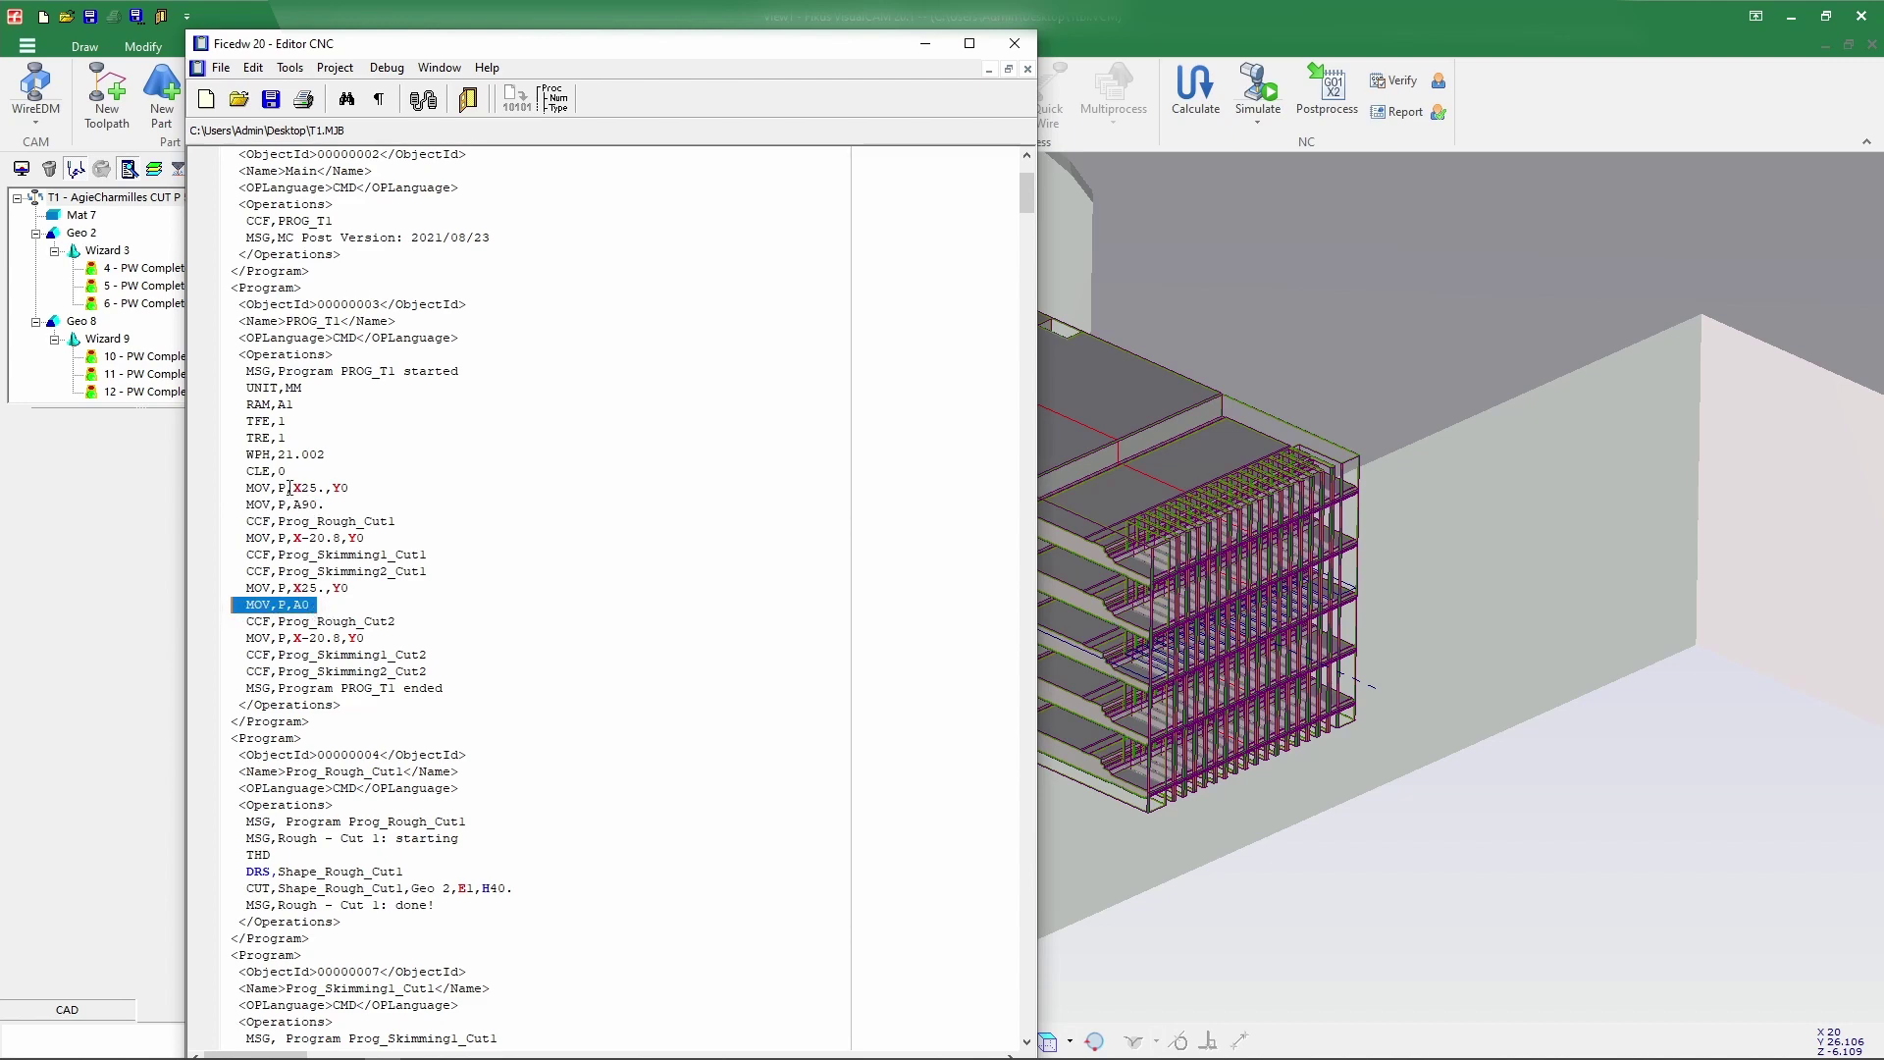
scroll(298, 505, "down", 15)
scroll(347, 576, "down", 5)
left_click_drag(1023, 255, 1001, 1005)
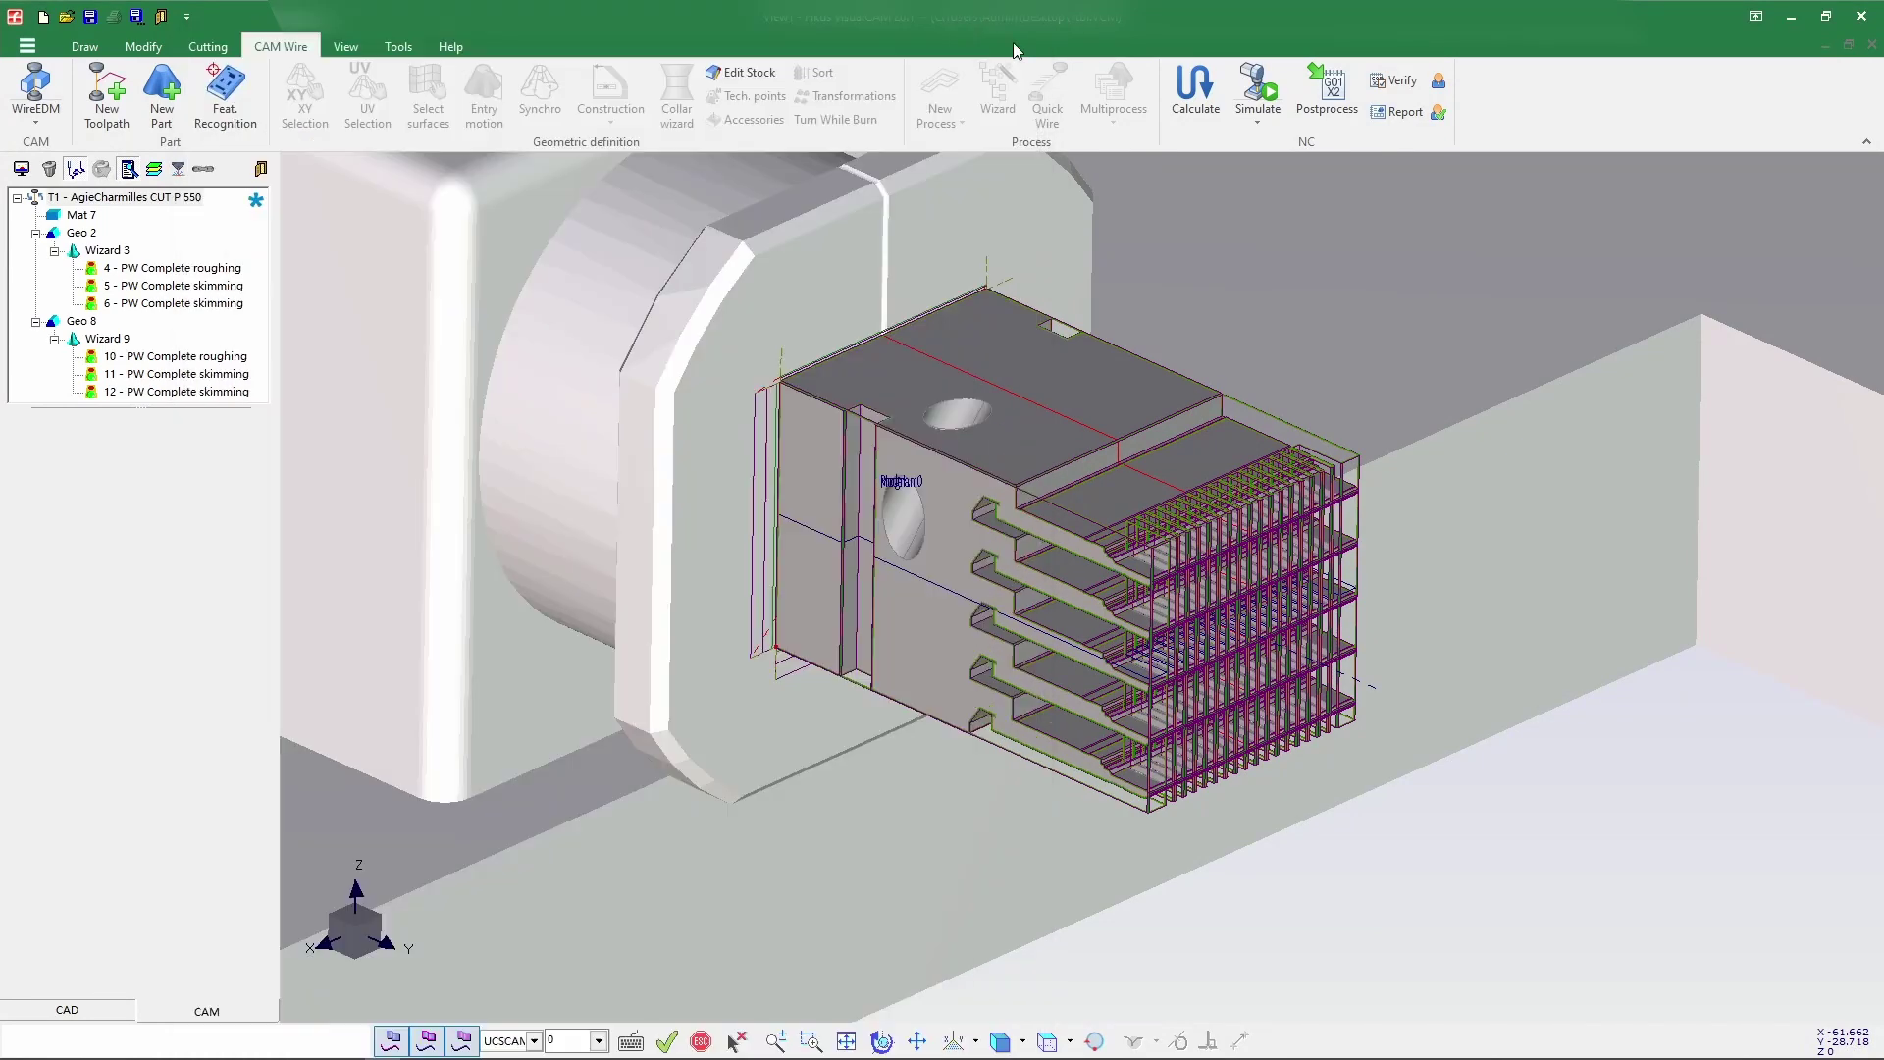
left_click(1015, 43)
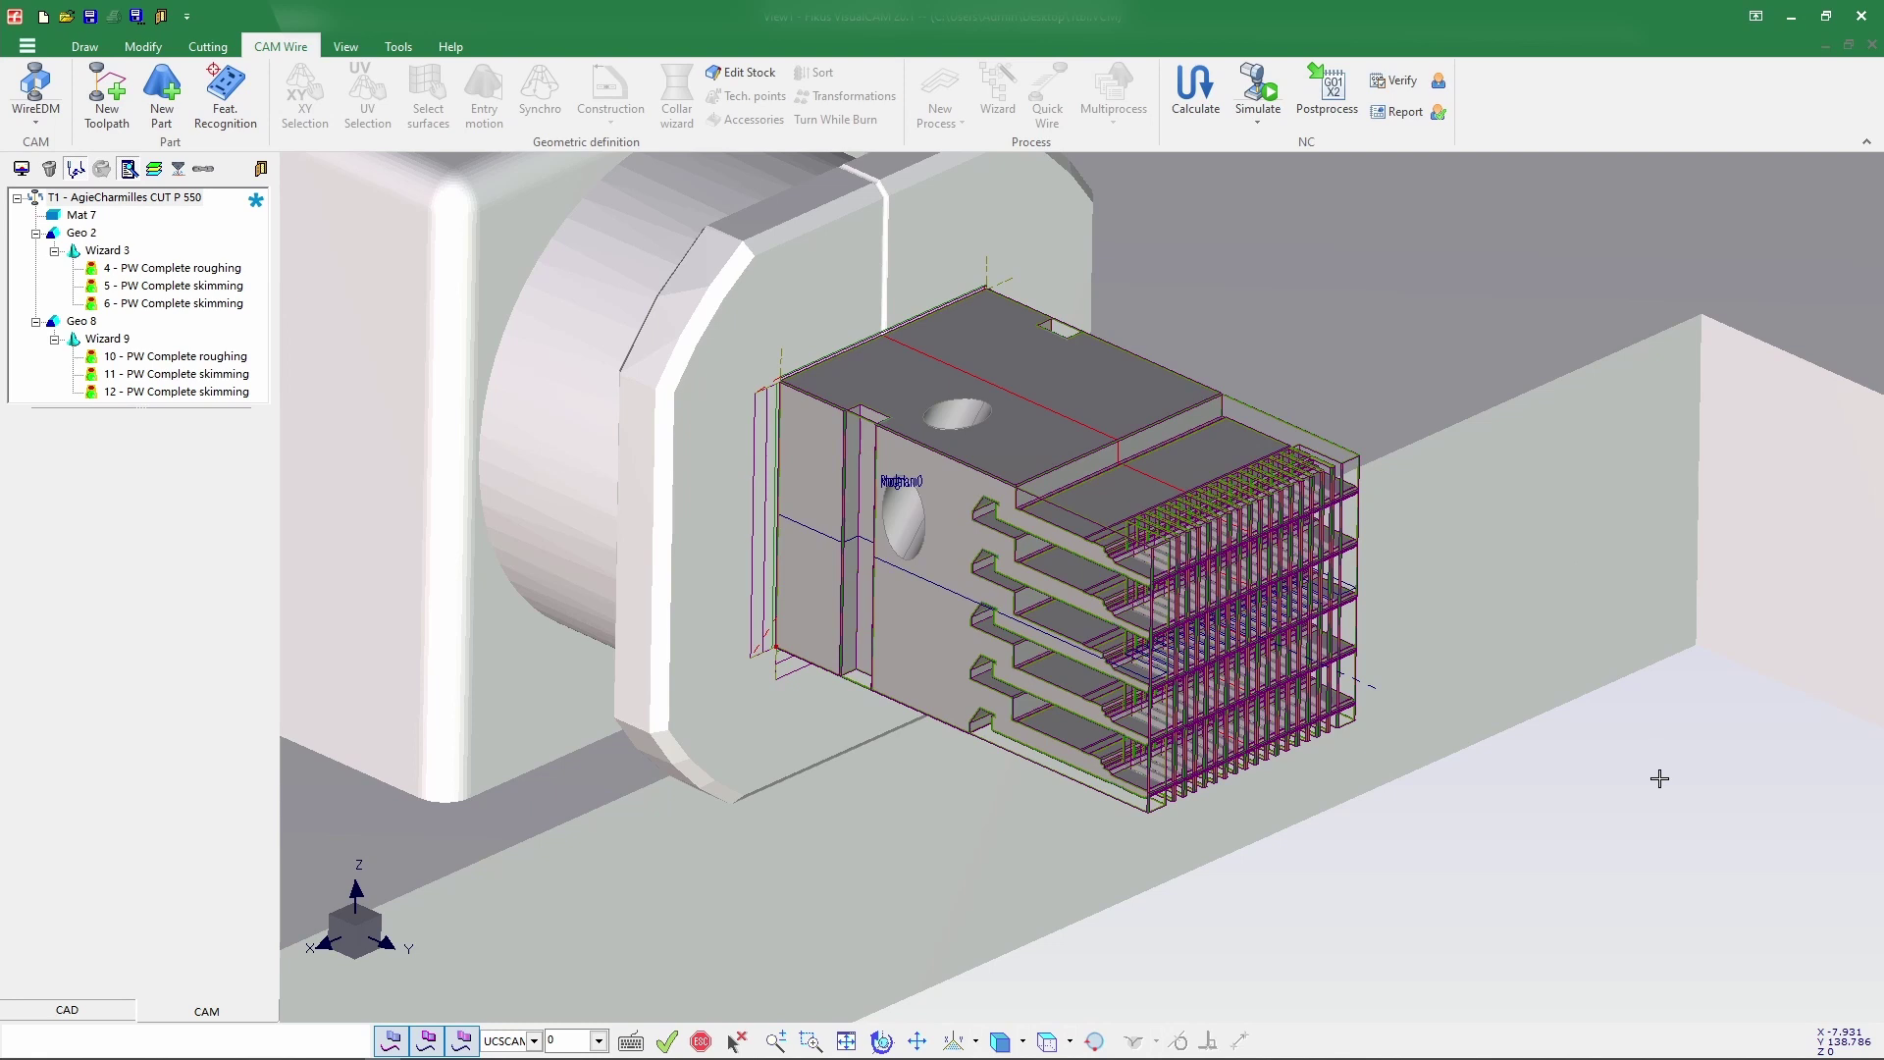